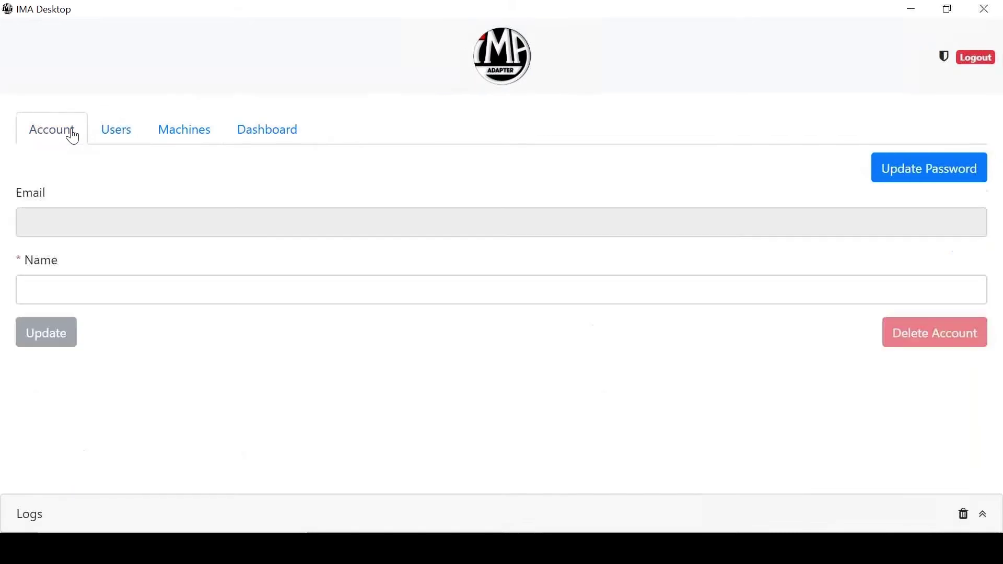
Look over the Users, Machines and Dashboard sections one after another
click(123, 138)
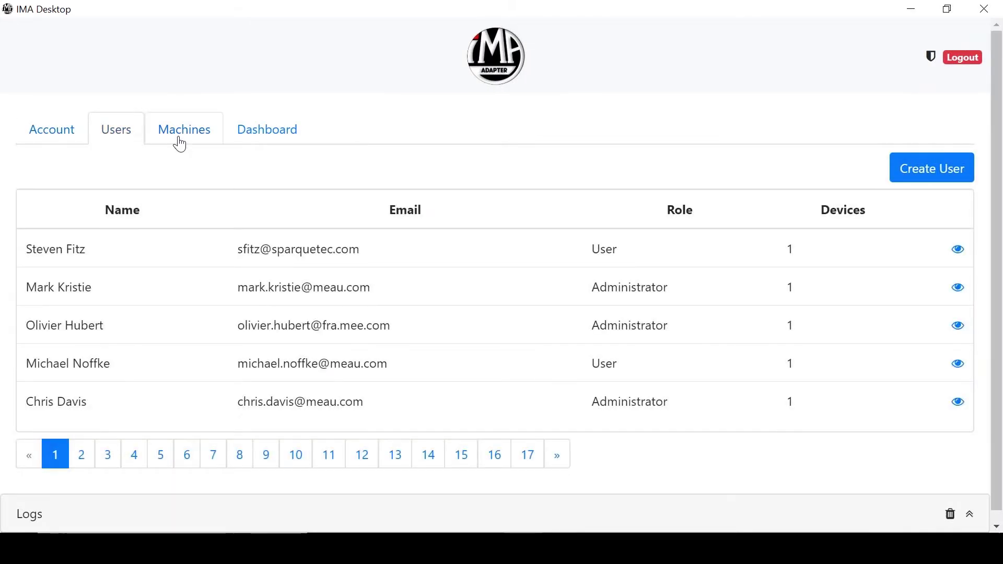
click(178, 145)
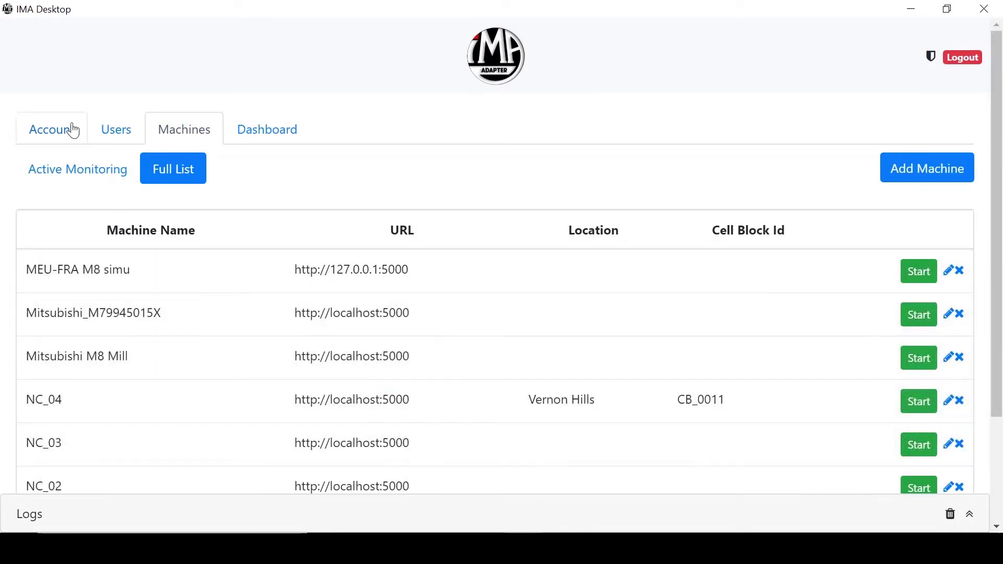
click(276, 149)
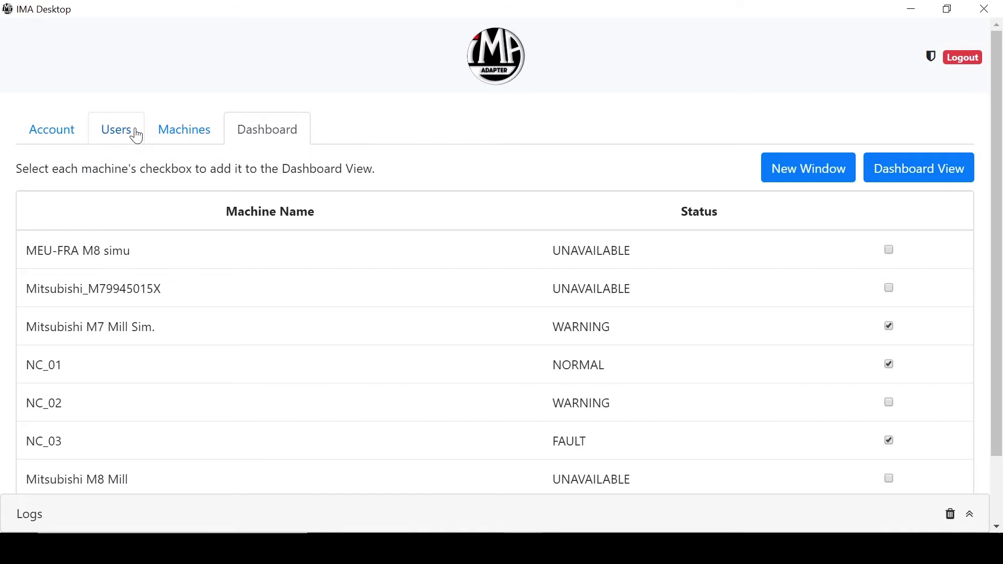
View page 17 of the user list and review the role choices in the new-user form without saving
click(137, 136)
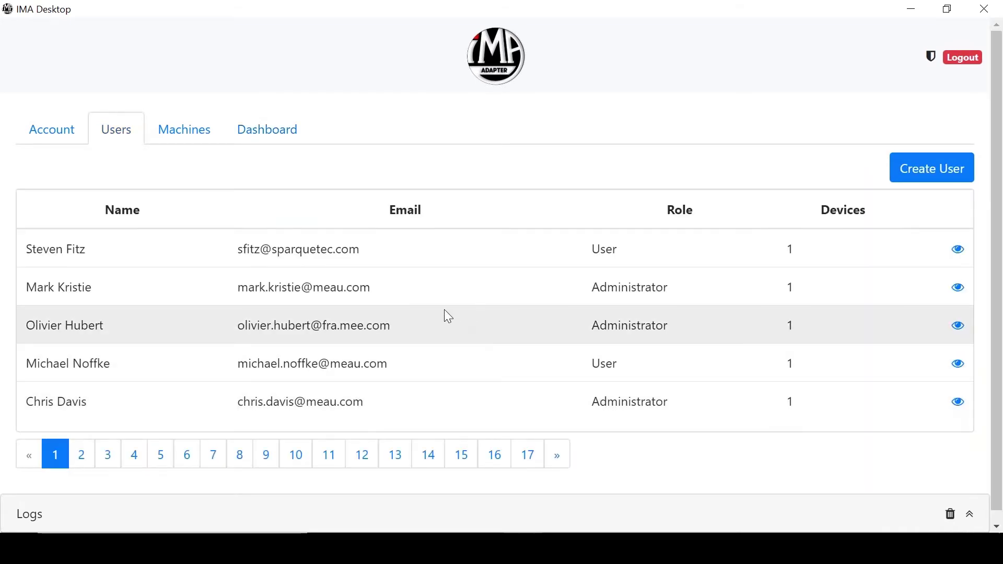
click(517, 461)
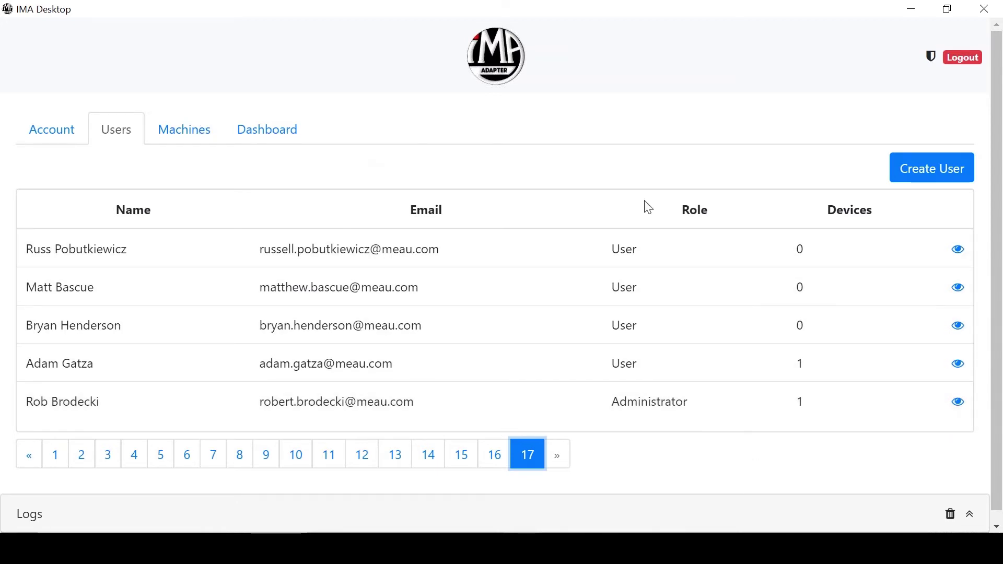
click(910, 177)
click(340, 137)
click(317, 204)
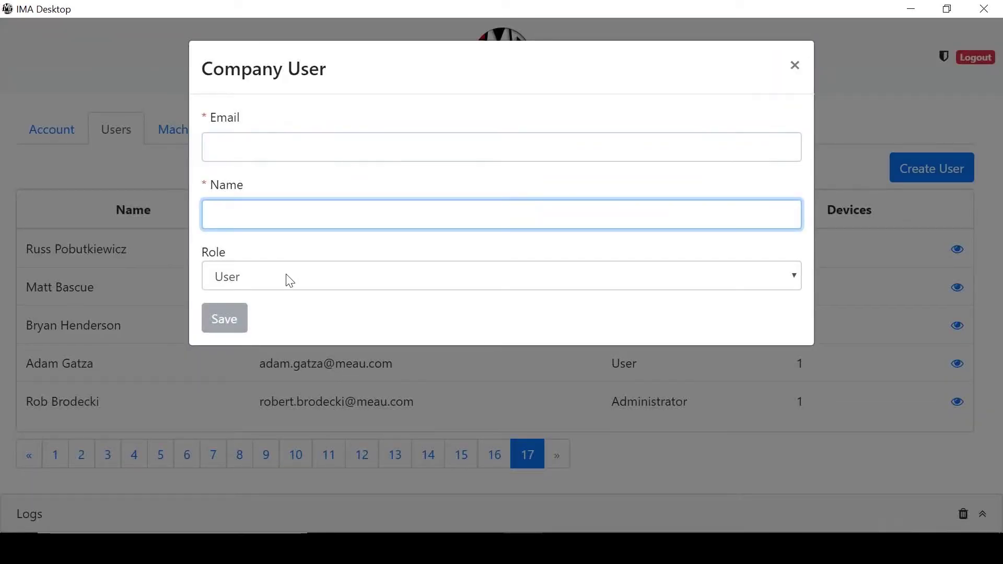
click(253, 278)
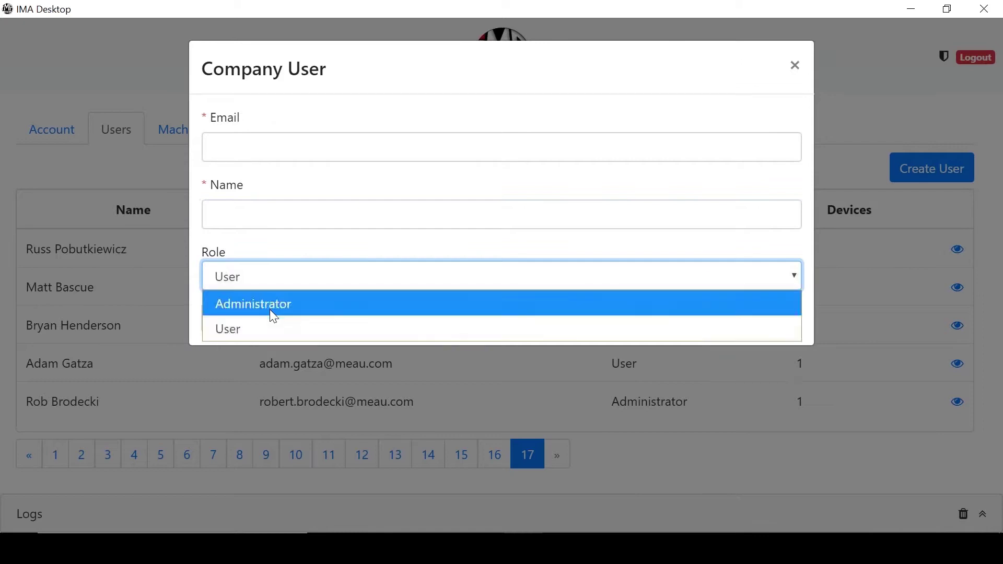
click(292, 261)
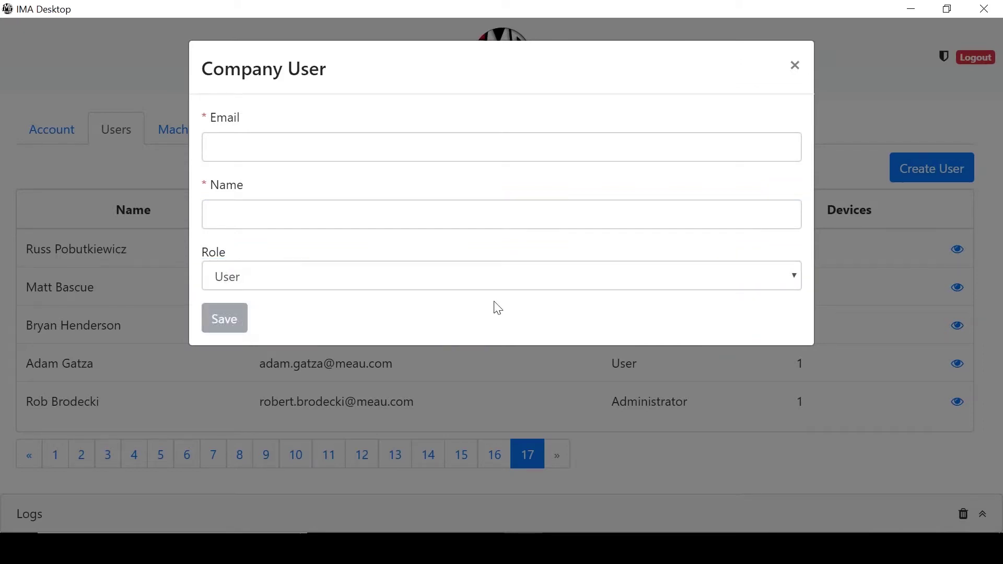
click(795, 66)
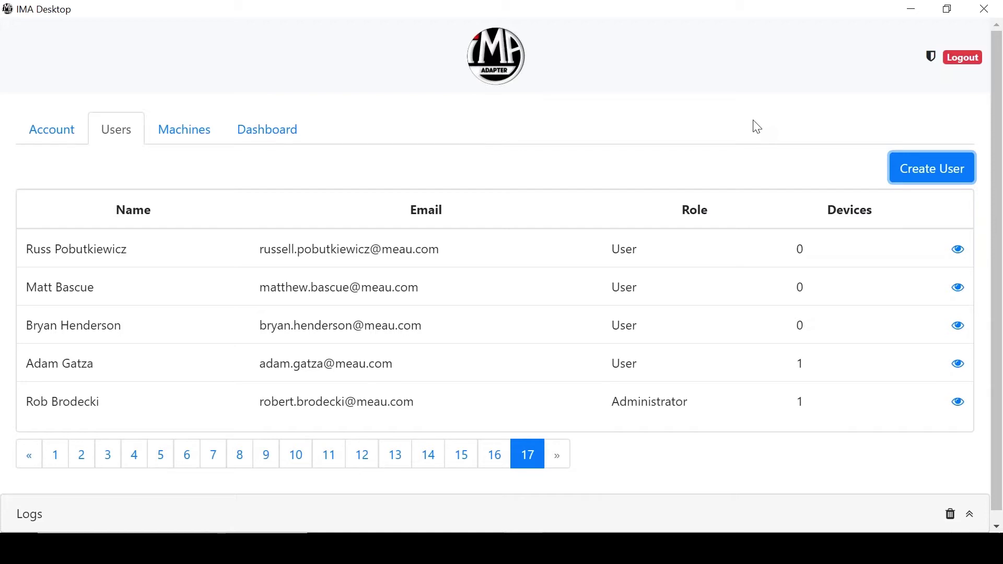
Show the details and signed-in devices of the administrator listed last on page 17 of the user list
click(189, 124)
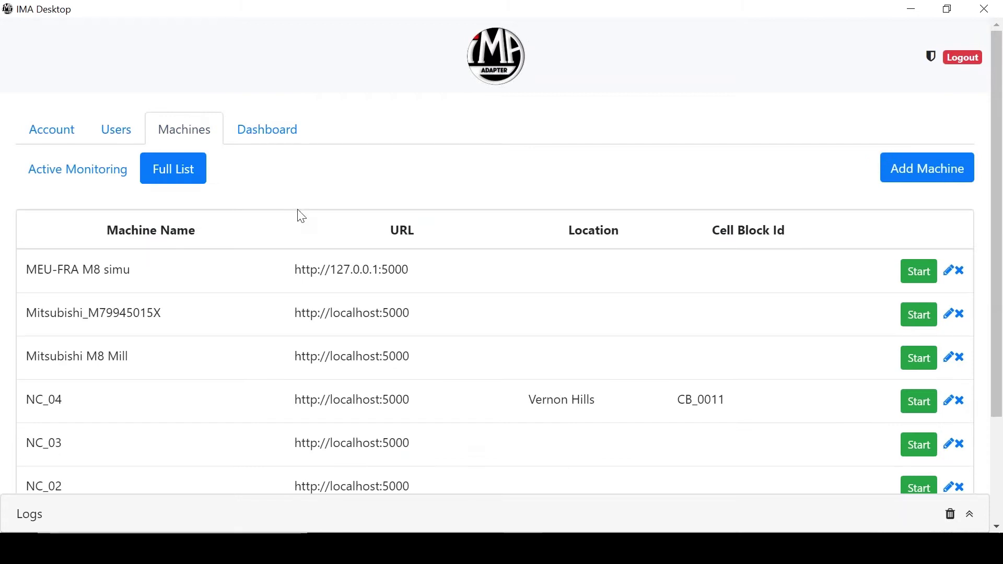
click(139, 134)
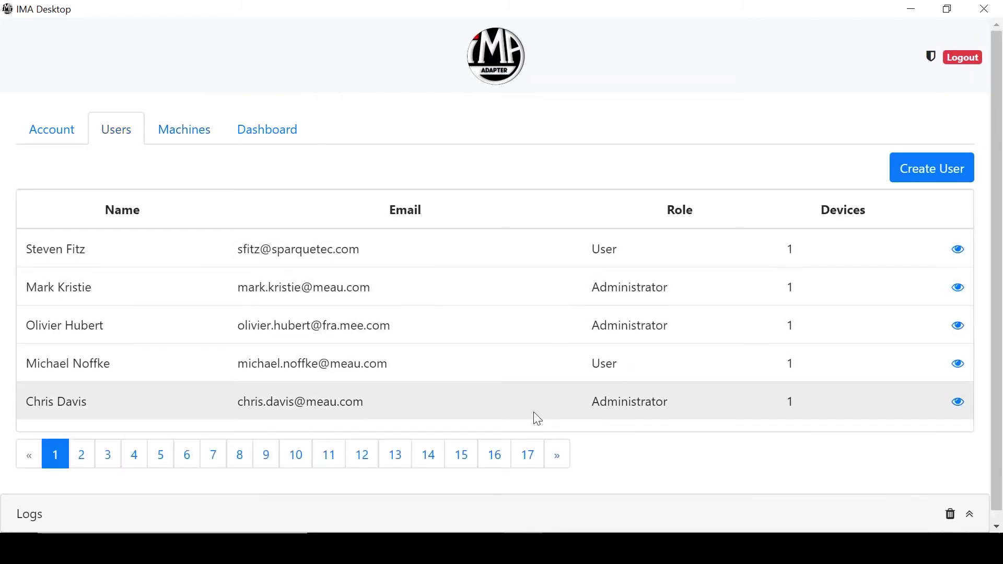
click(521, 457)
click(958, 401)
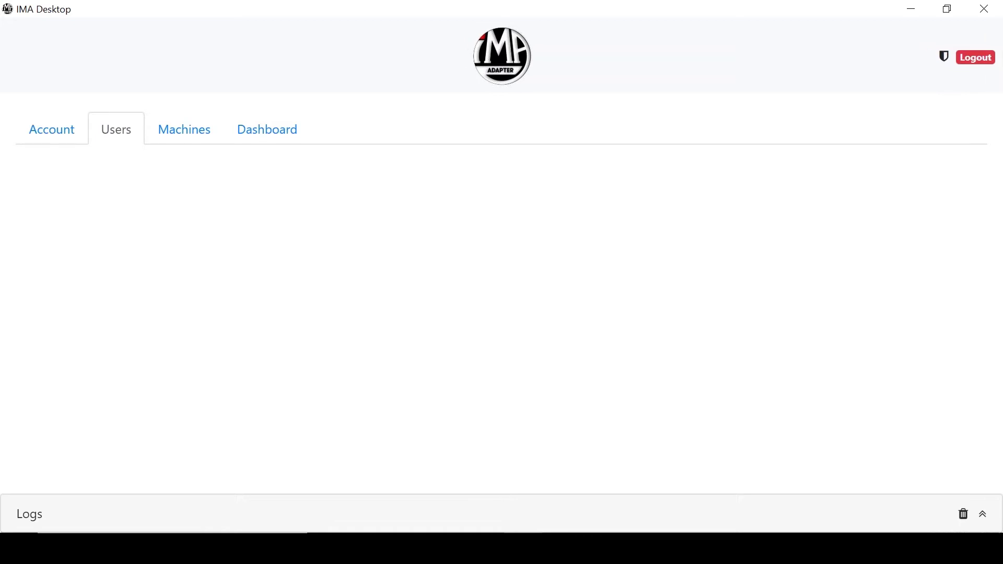
click(110, 142)
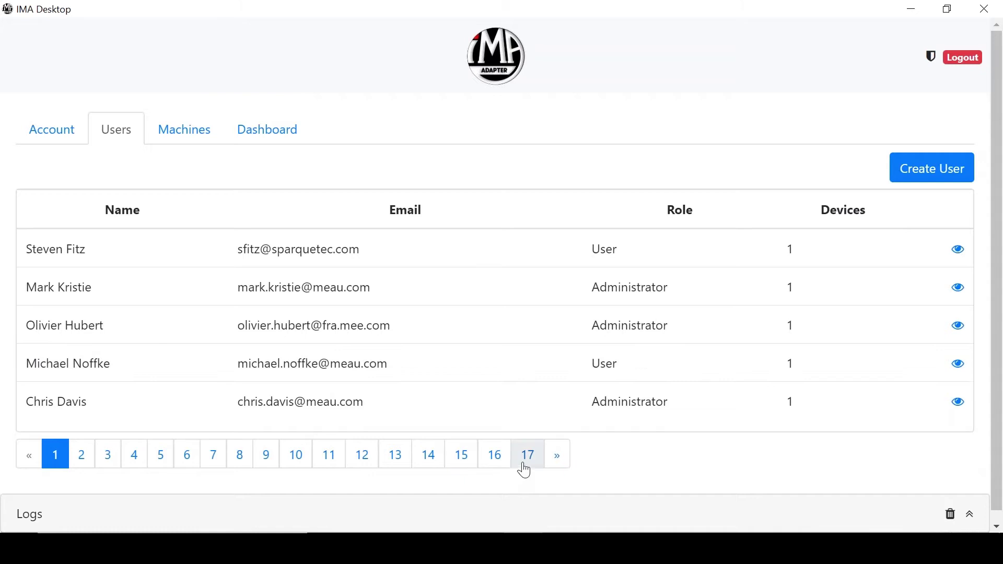
click(525, 468)
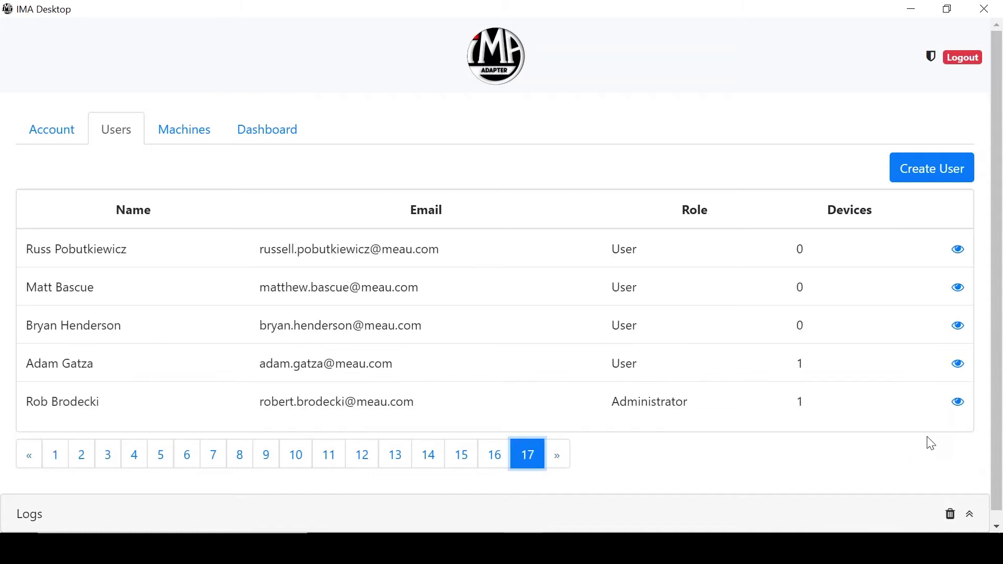
click(960, 404)
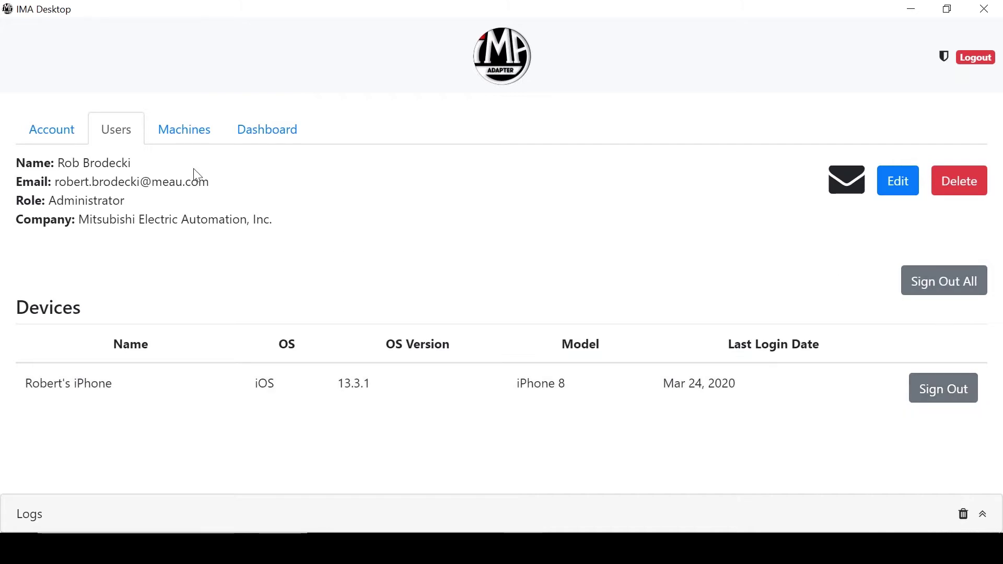
Return to page 17 of the user list and examine the full list of machines with their URLs, locations and cell block IDs
click(138, 143)
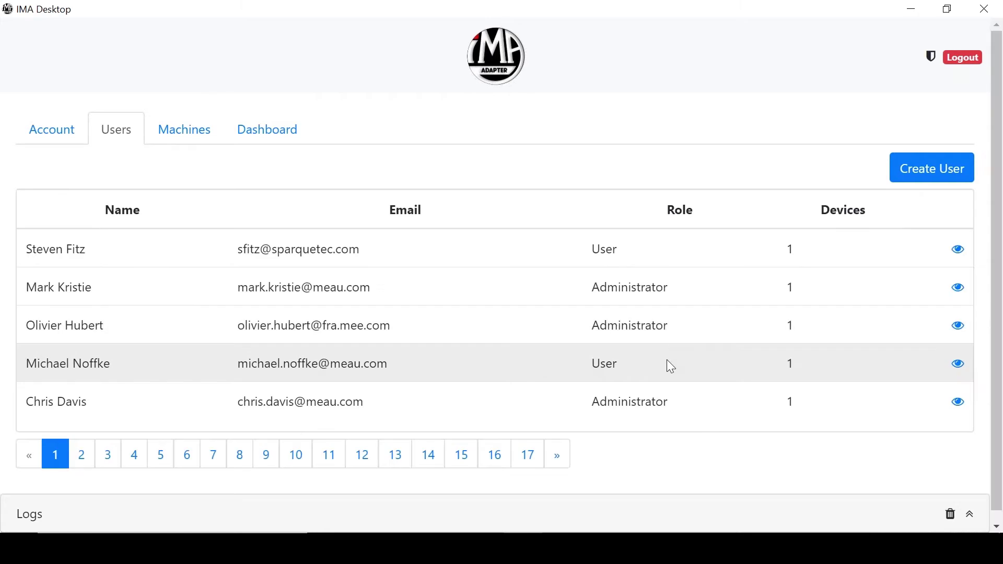
click(529, 457)
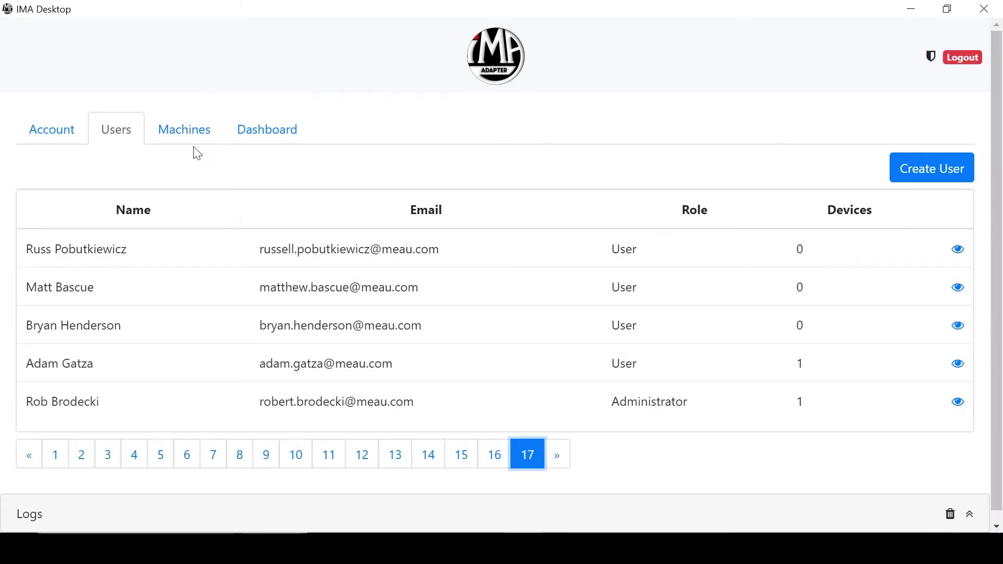
click(192, 142)
scroll(838, 390, down, 3)
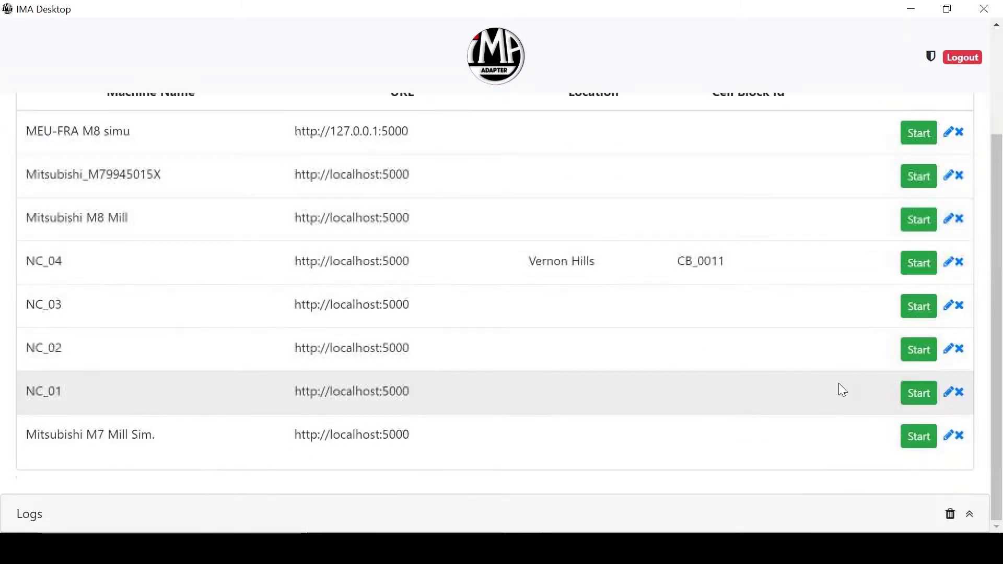
scroll(470, 233, up, 3)
scroll(385, 296, down, 1)
scroll(676, 352, down, 1)
scroll(627, 293, up, 1)
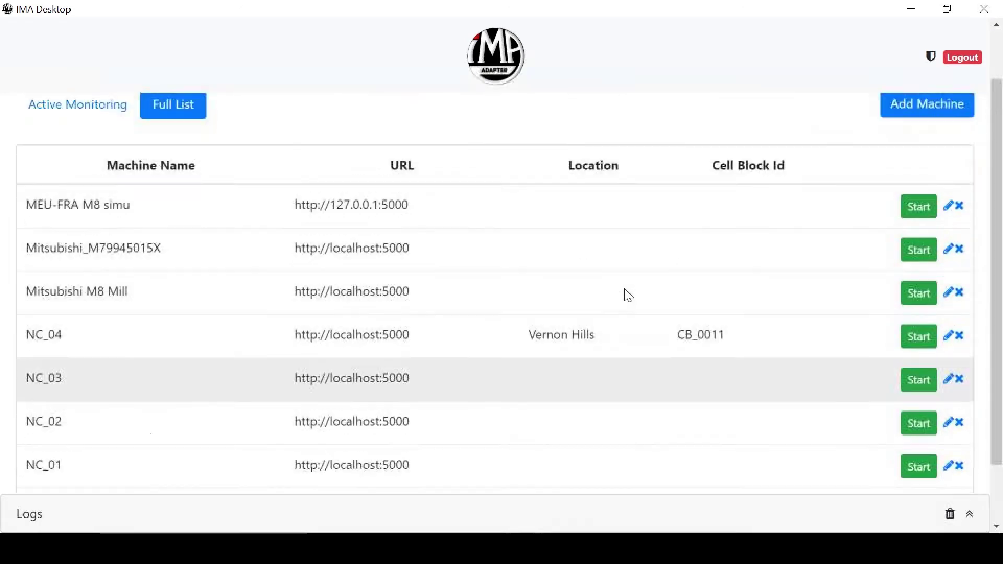
scroll(441, 210, down, 1)
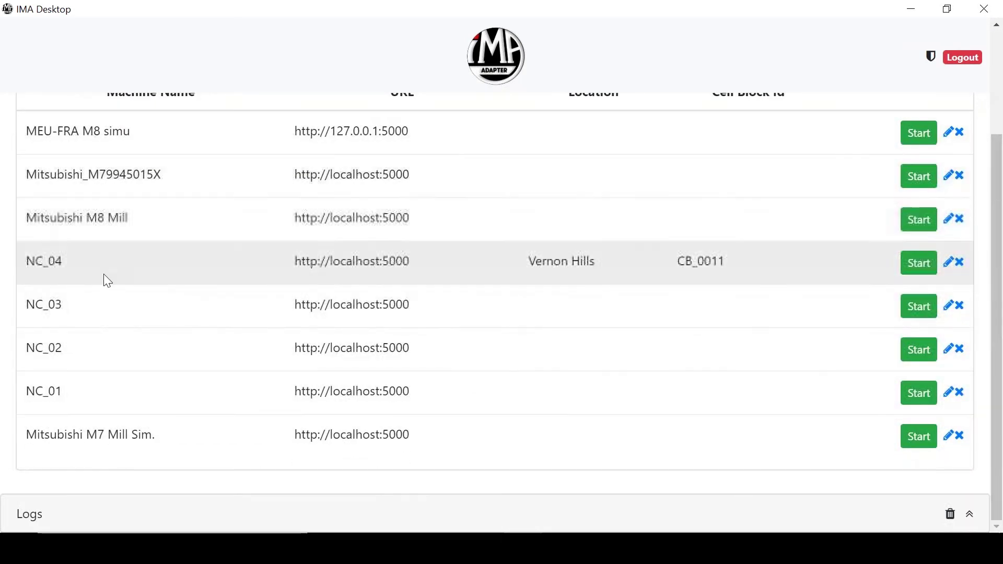
scroll(104, 274, up, 1)
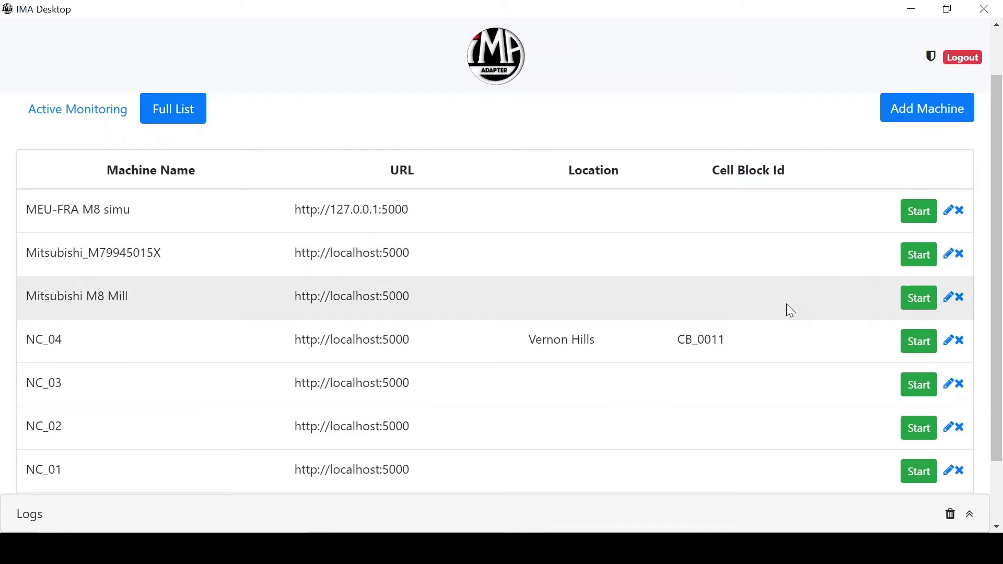
Start monitoring for the machines MEU-FRA M8 simu, Mitsubishi_M79945015X and Mitsubishi M8 Mill
click(919, 212)
click(919, 284)
click(920, 329)
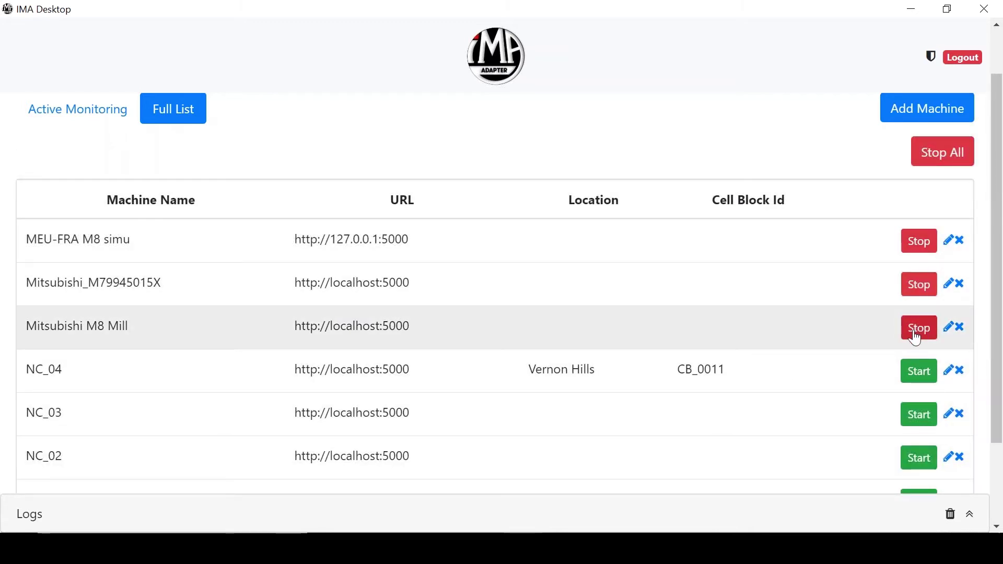
Stop monitoring for Mitsubishi M8 Mill, Mitsubishi_M79945015X and MEU-FRA M8 simu
click(915, 330)
click(911, 287)
click(910, 245)
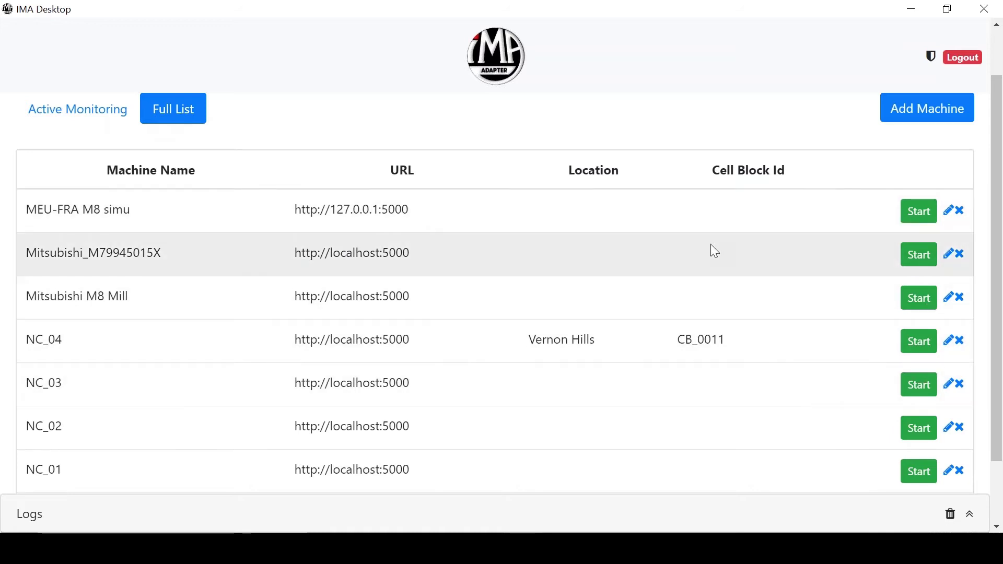
Start monitoring for MEU-FRA M8 simu and check the log entries
click(917, 212)
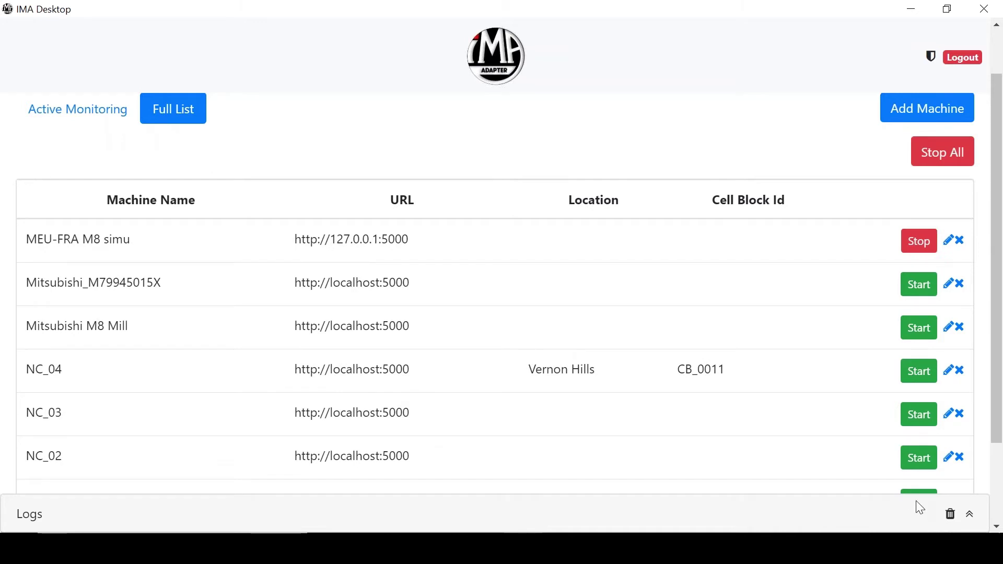
click(969, 514)
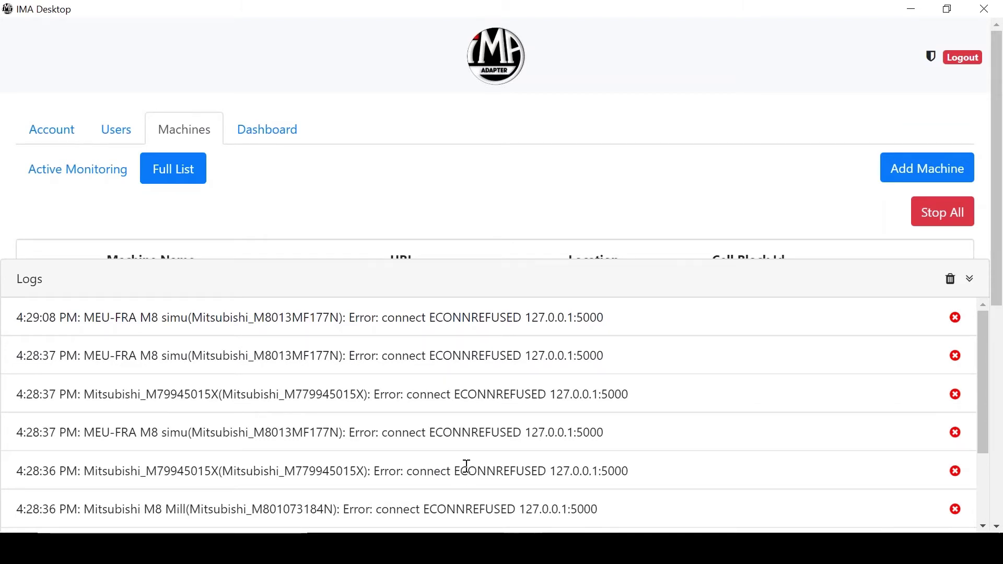
click(969, 280)
Stop monitoring for MEU-FRA M8 simu and review the logs again
click(918, 301)
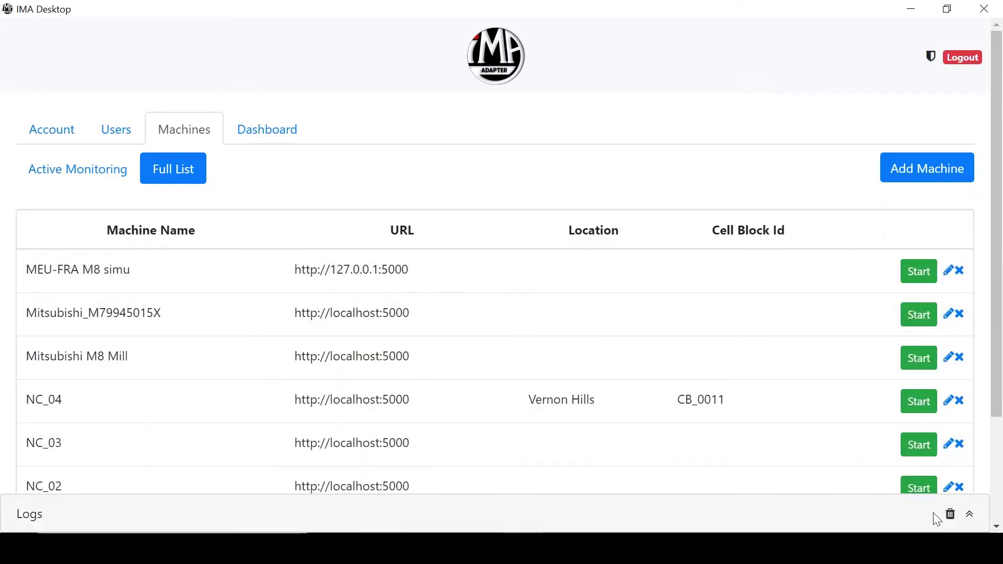
click(970, 516)
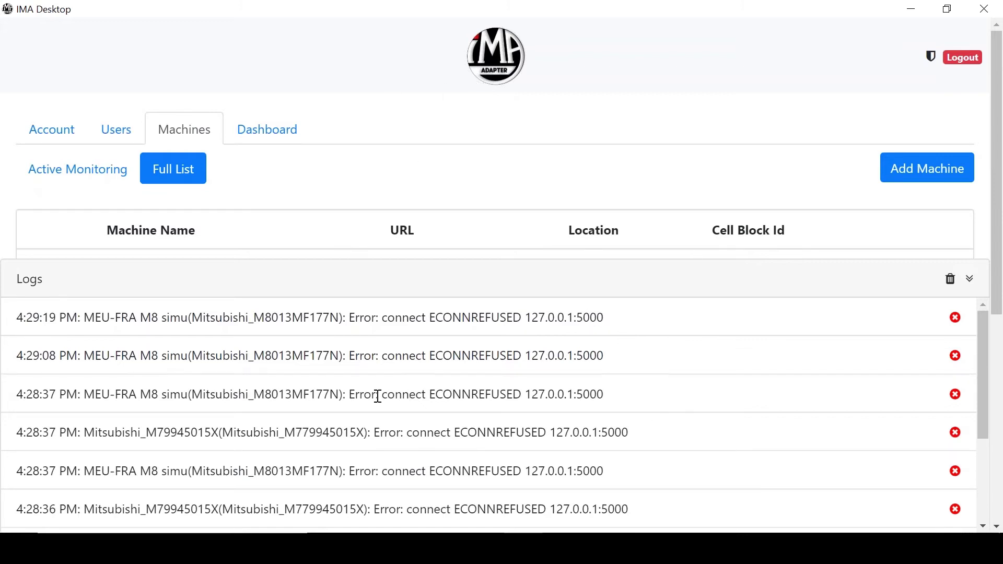
click(972, 282)
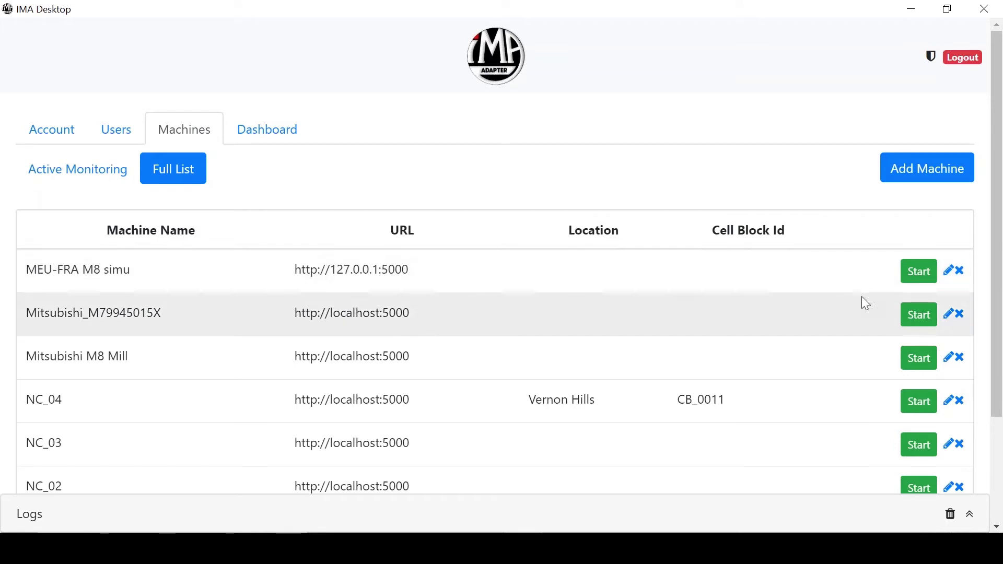
Open the settings of the machine MEU-FRA M8 simu for editing and save them without changes
click(947, 272)
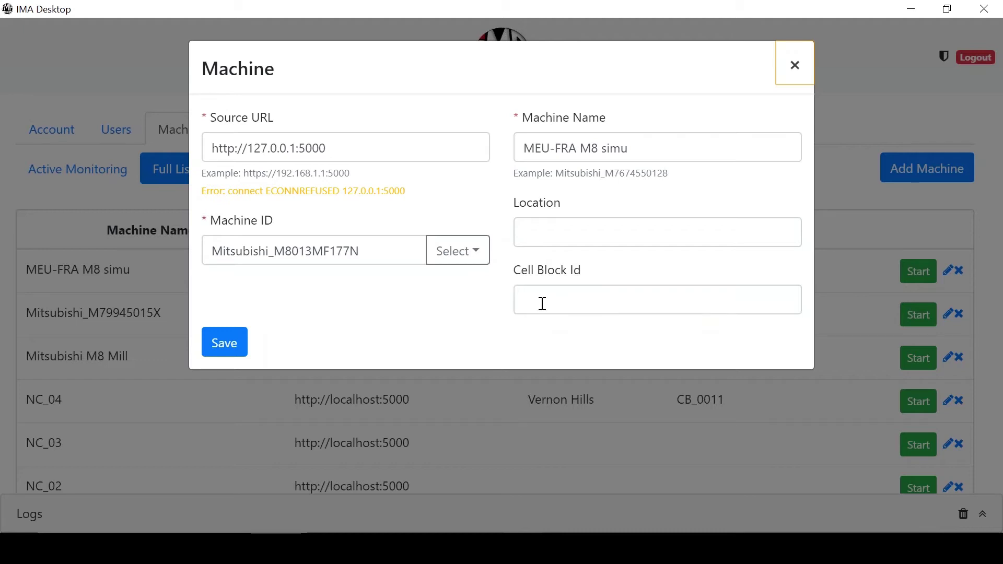
click(220, 343)
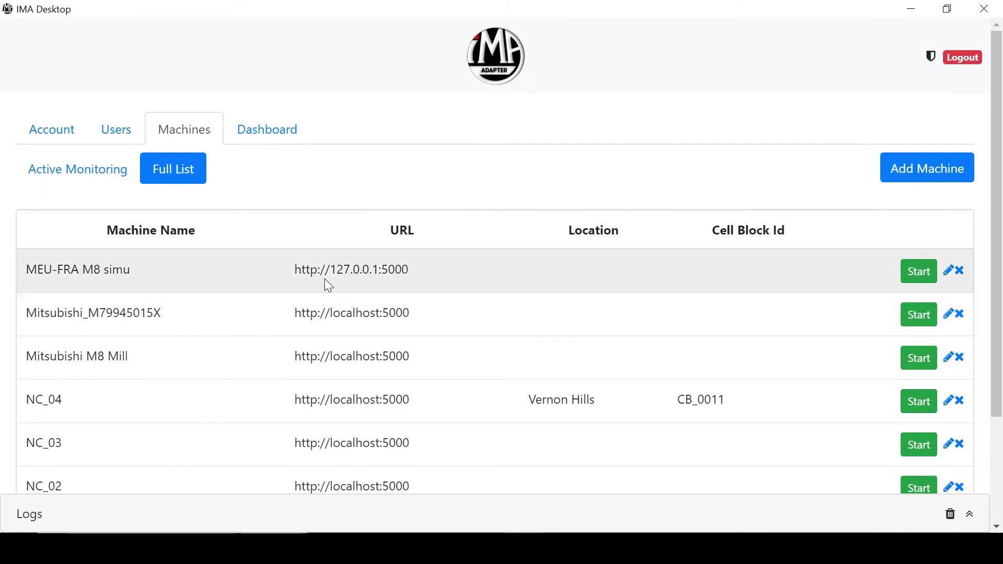
click(914, 176)
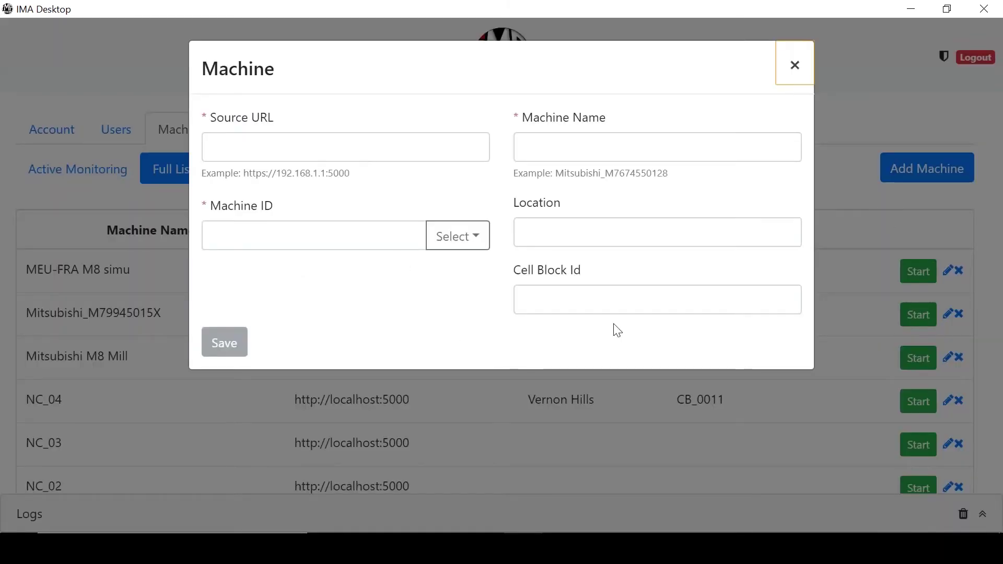
click(380, 154)
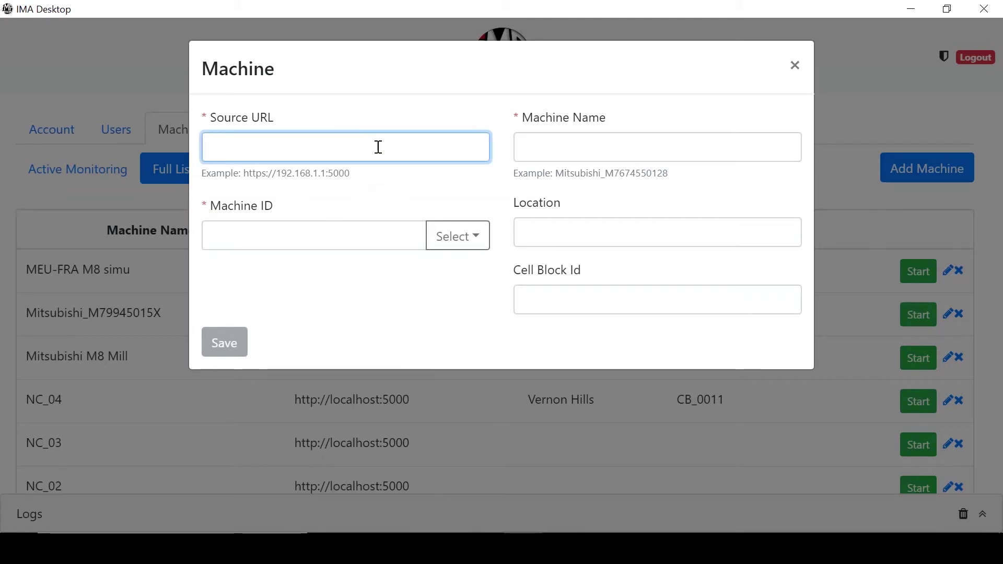
text(local)
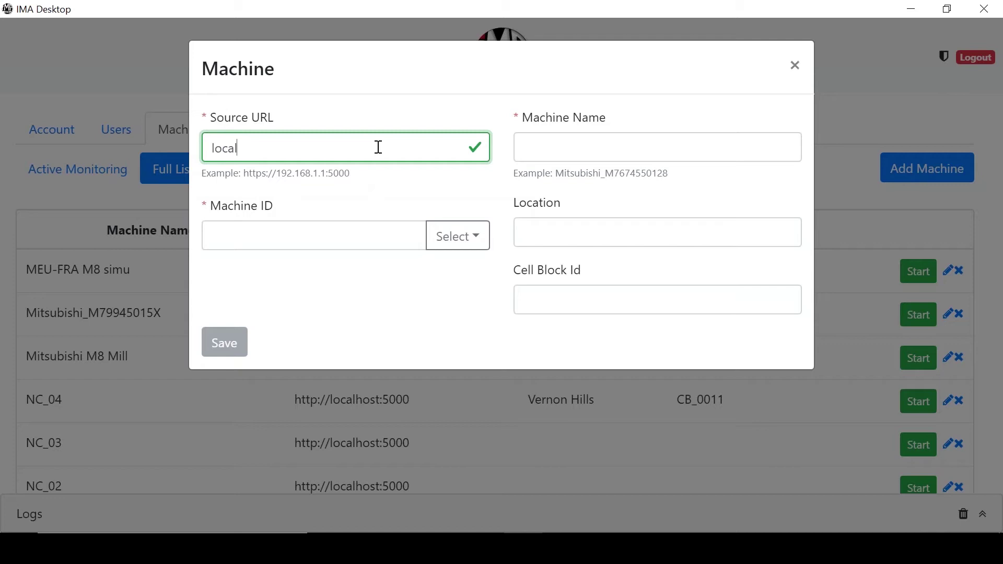
click(796, 66)
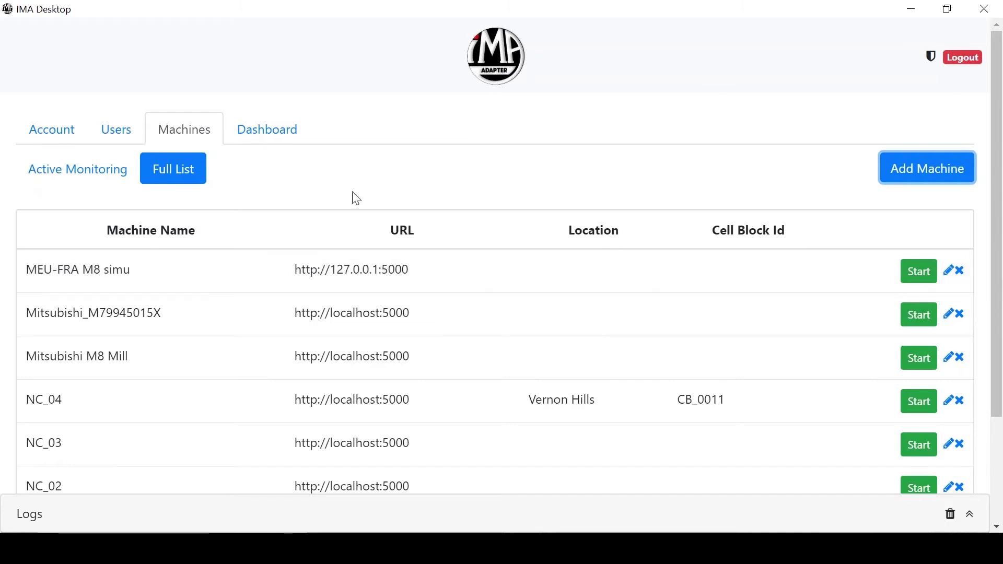
Open the Dashboard's list of machines that can be added to the Dashboard View
click(271, 129)
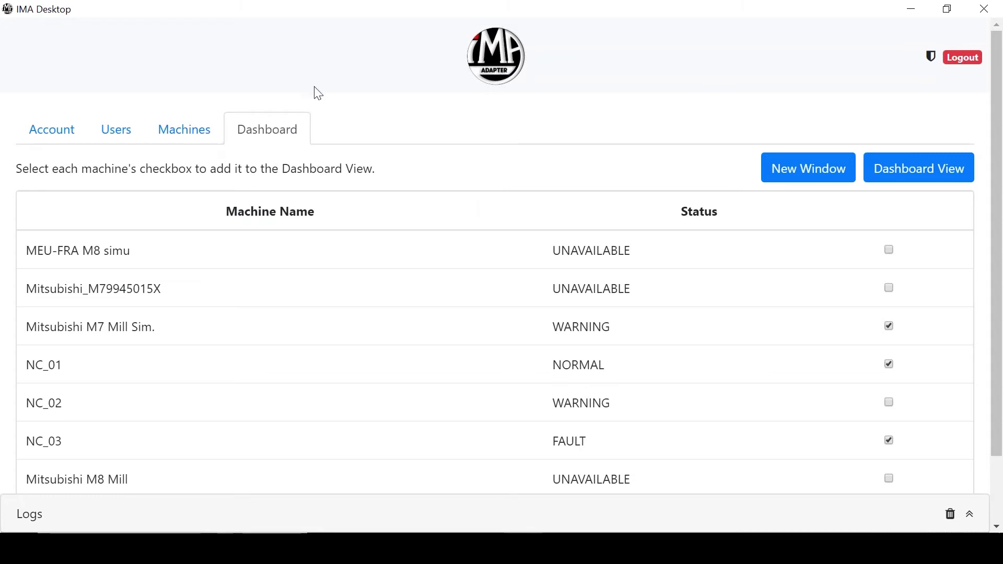
Sort the dashboard machine list by machine name in both directions and by status
scroll(675, 296, down, 2)
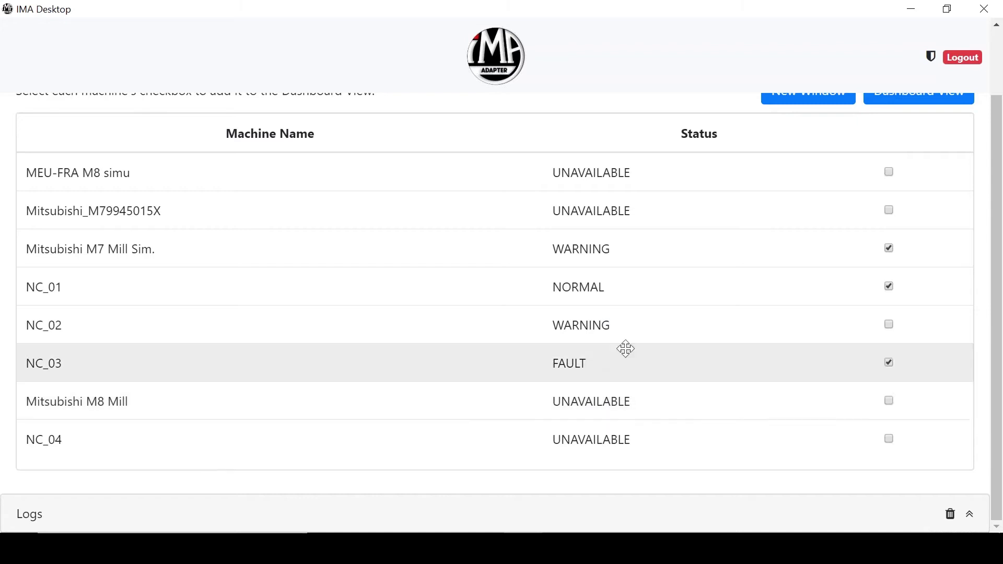
scroll(416, 320, up, 3)
click(309, 220)
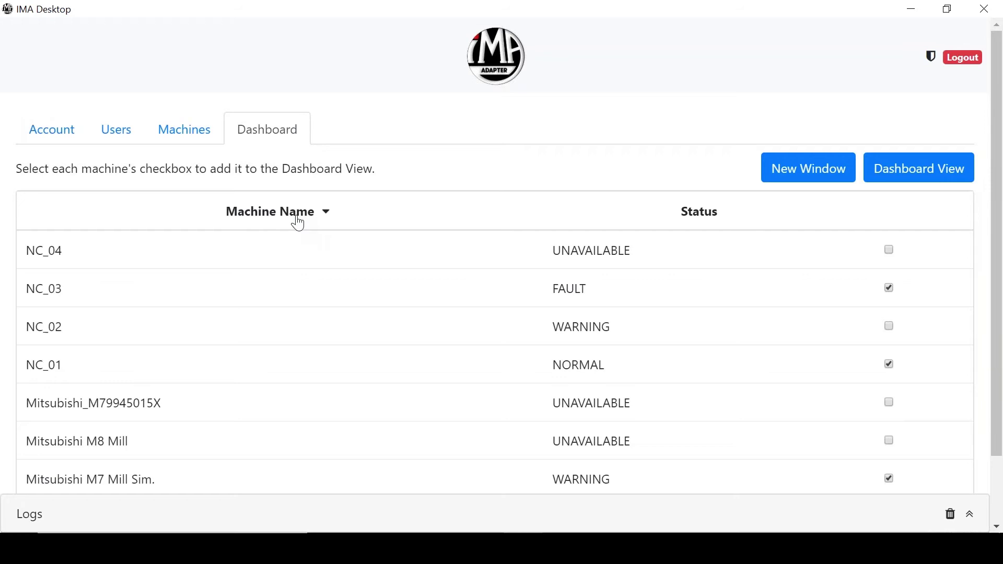
click(296, 221)
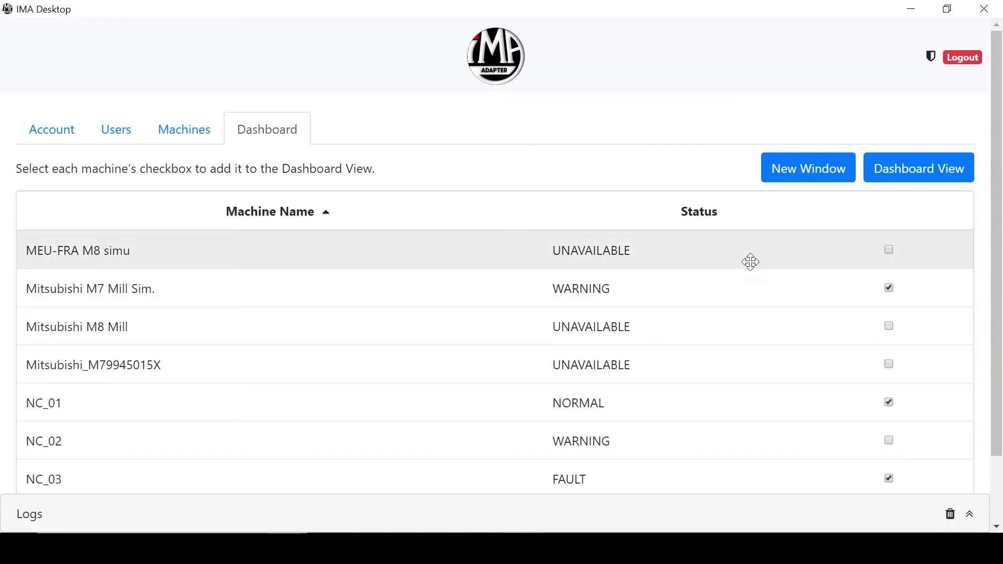
click(710, 220)
click(684, 226)
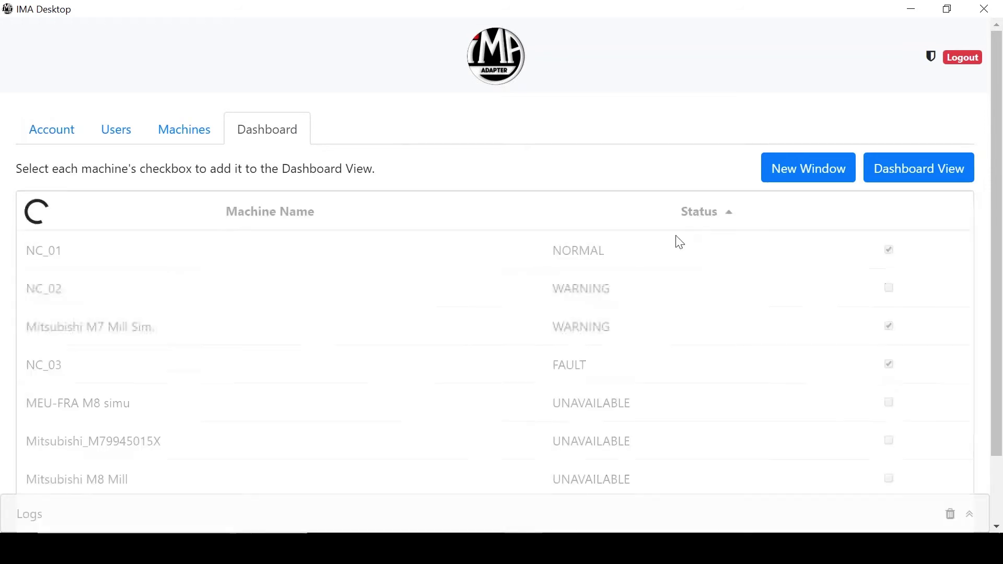
Move MEU-FRA M8 simu below NC_03 in the machine list and add it to the Dashboard View
drag(174, 358, 212, 402)
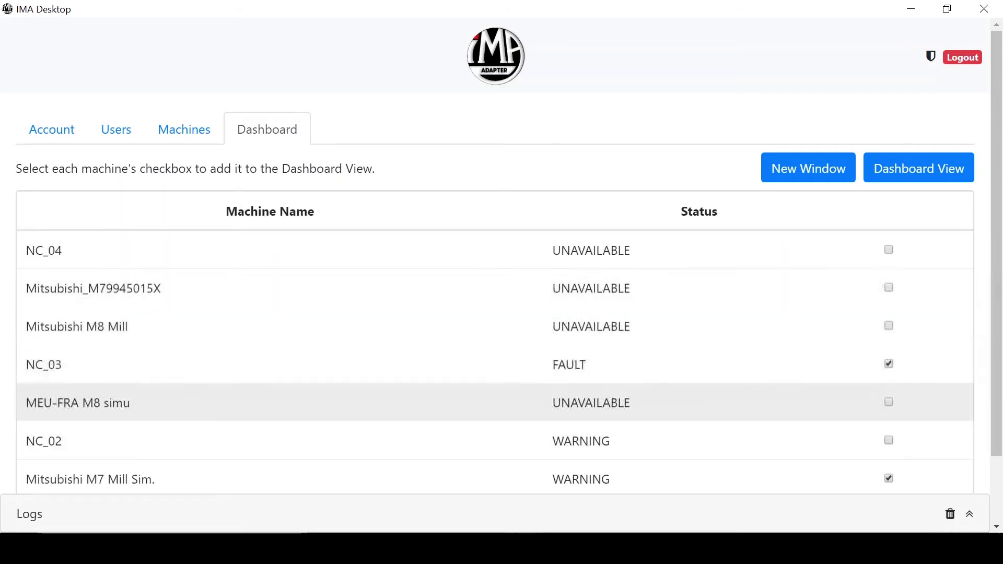
scroll(775, 342, down, 1)
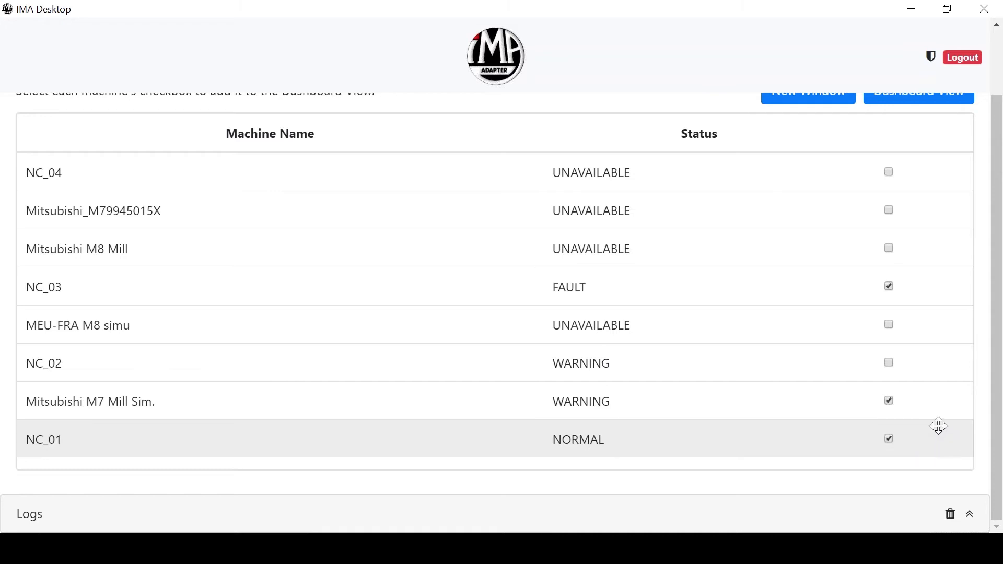
click(890, 325)
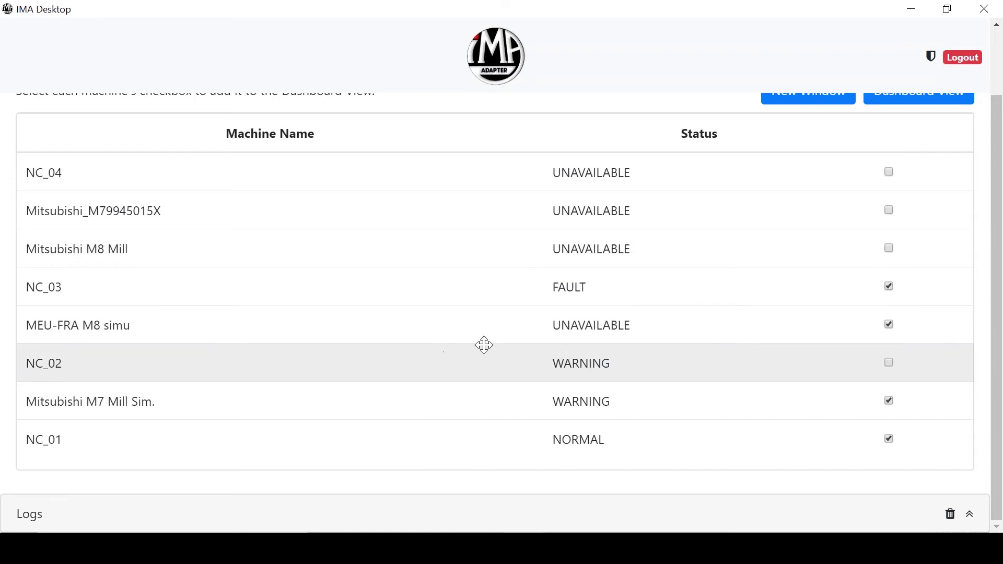
Open the Dashboard View to watch the status cards of the selected machines, and exit it
scroll(914, 279, up, 2)
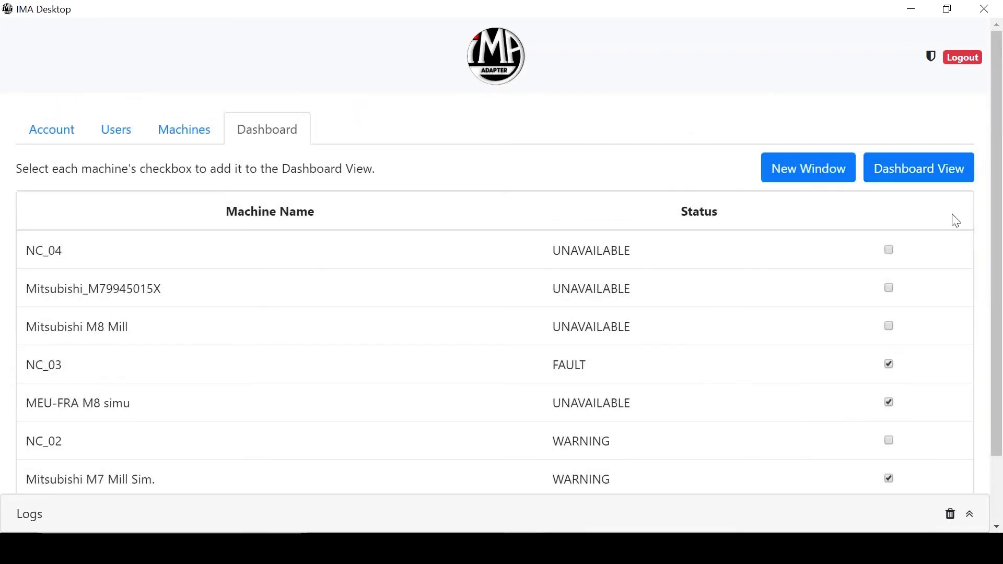
click(881, 172)
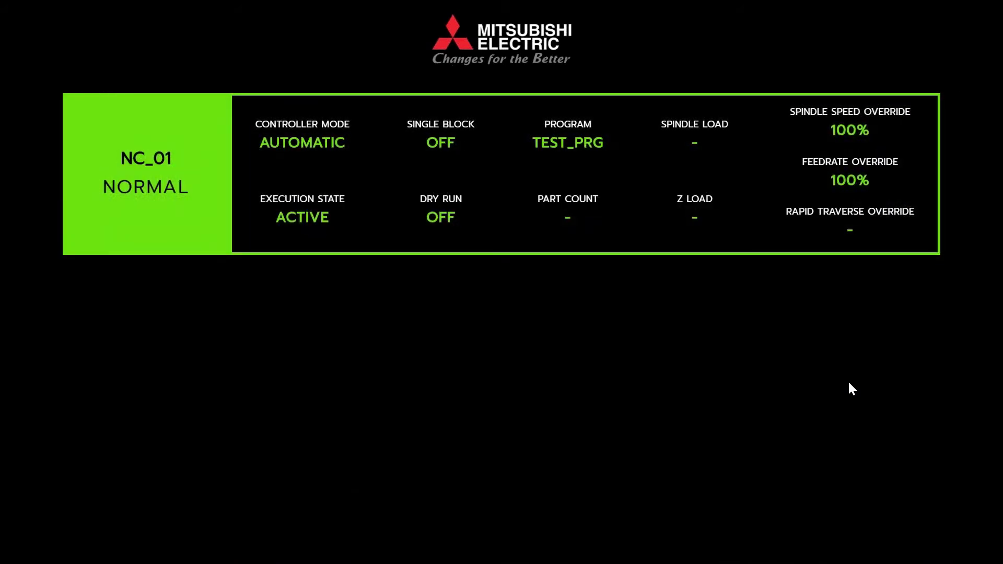
key(Escape)
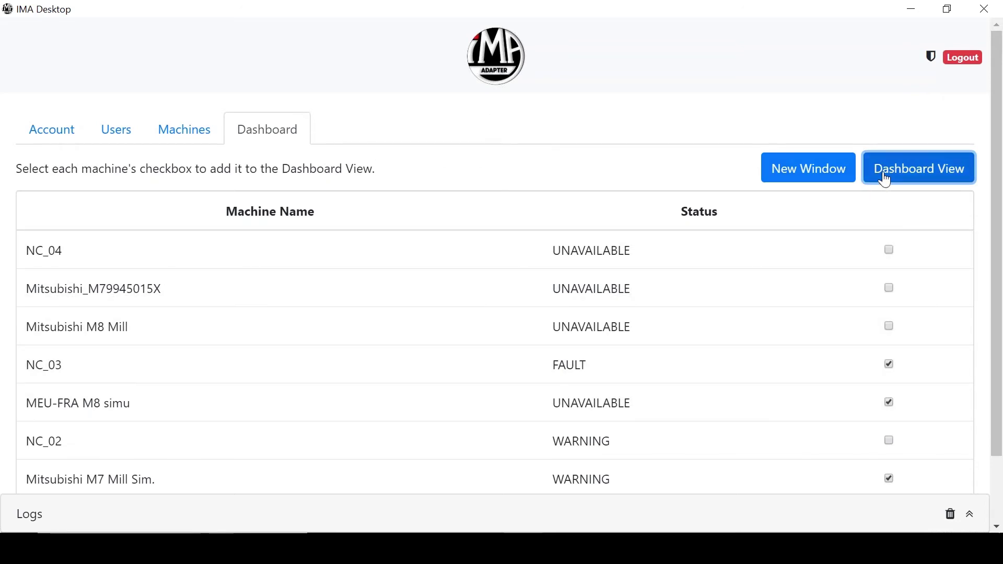
Open the dashboard machine list in a separate window and move that window aside
click(830, 169)
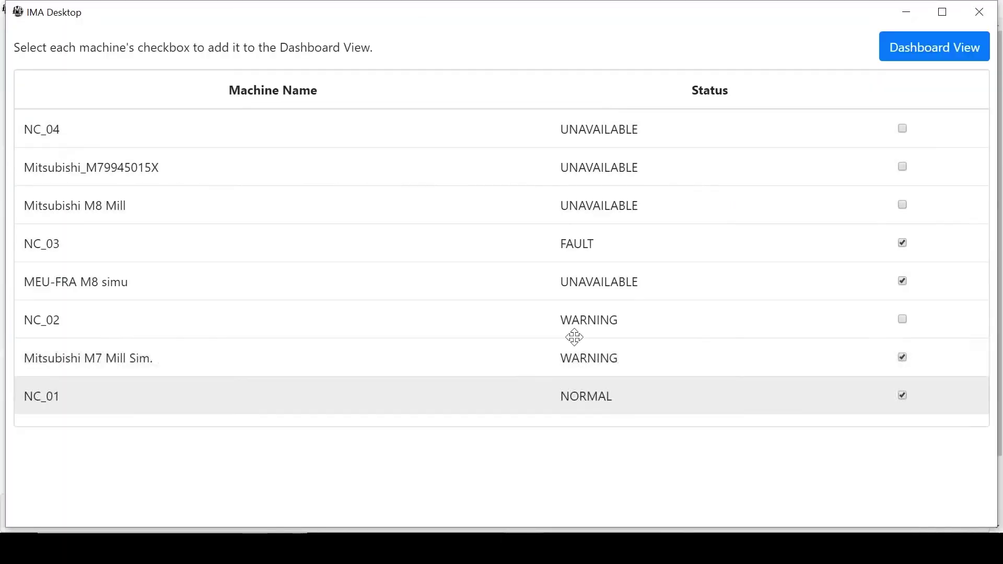
drag(261, 12, 182, 64)
drag(846, 283, 860, 302)
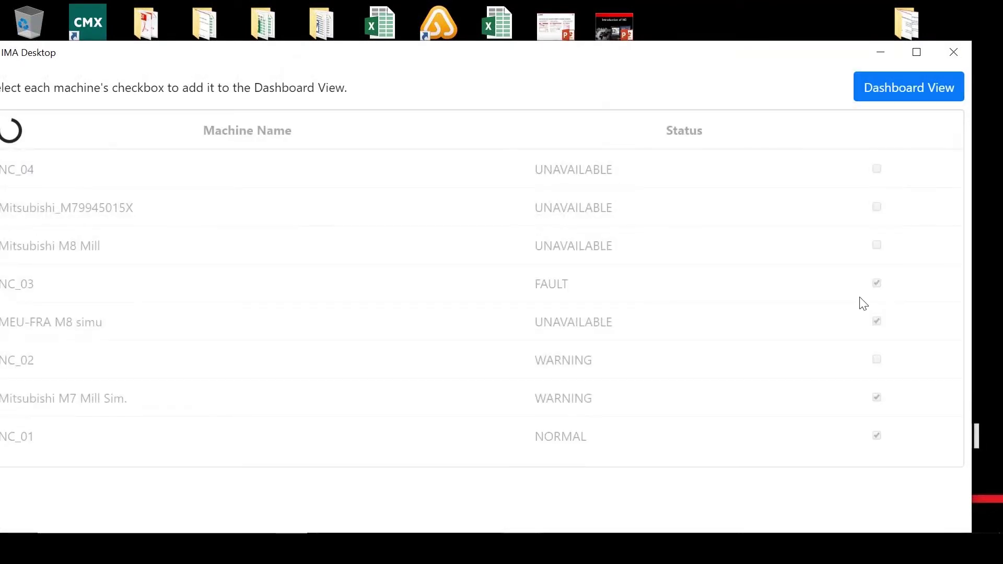
Show the Dashboard View from the separate window, exit it and close the window
click(894, 93)
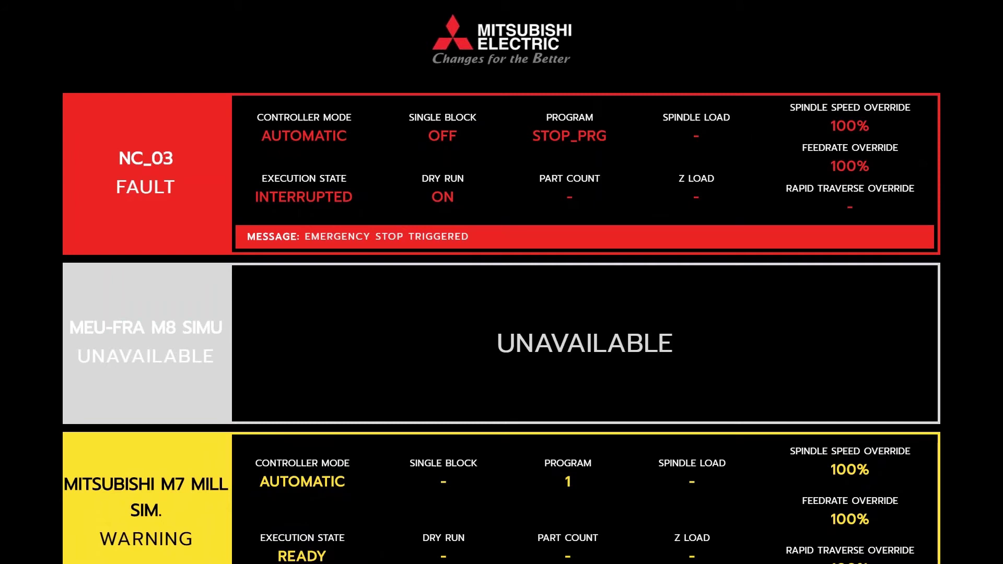
key(Escape)
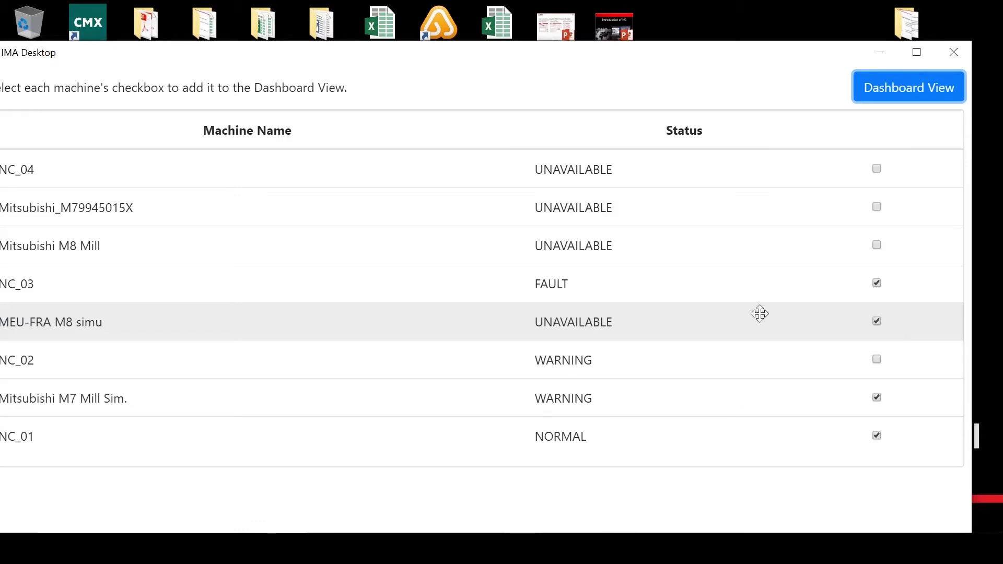
click(951, 57)
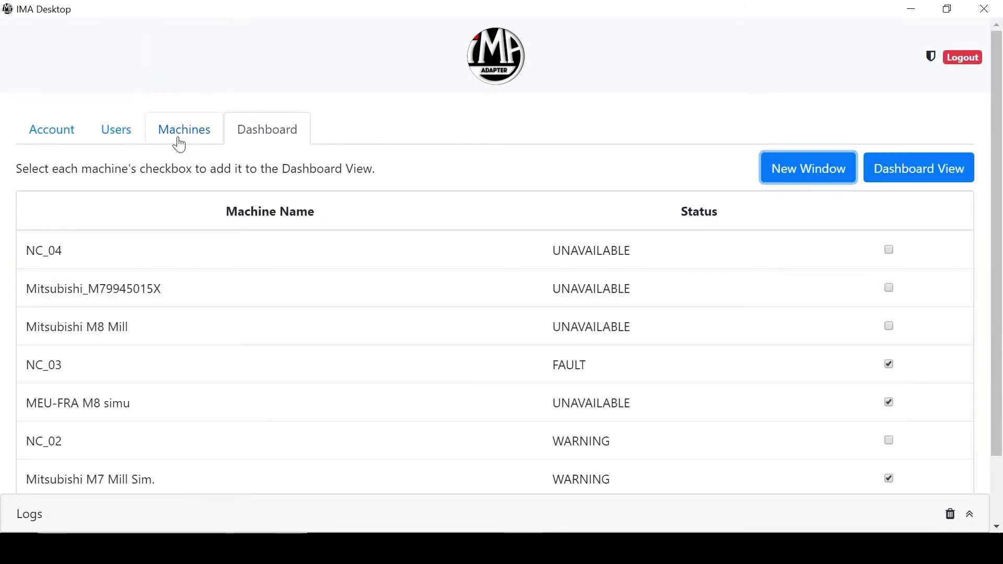
Return to the full list of machines and close the IMA Desktop window
click(182, 136)
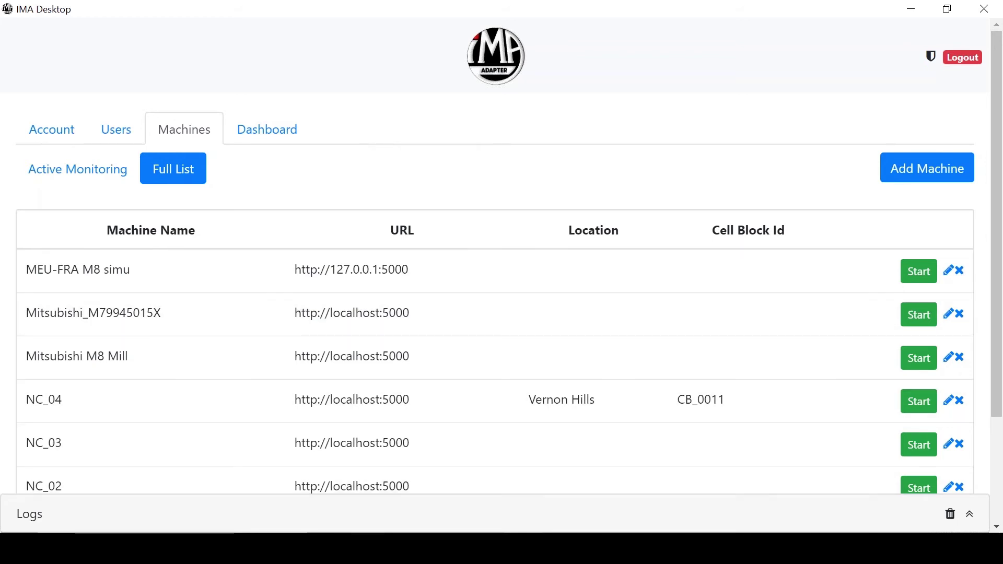
mouse_move(522, 549)
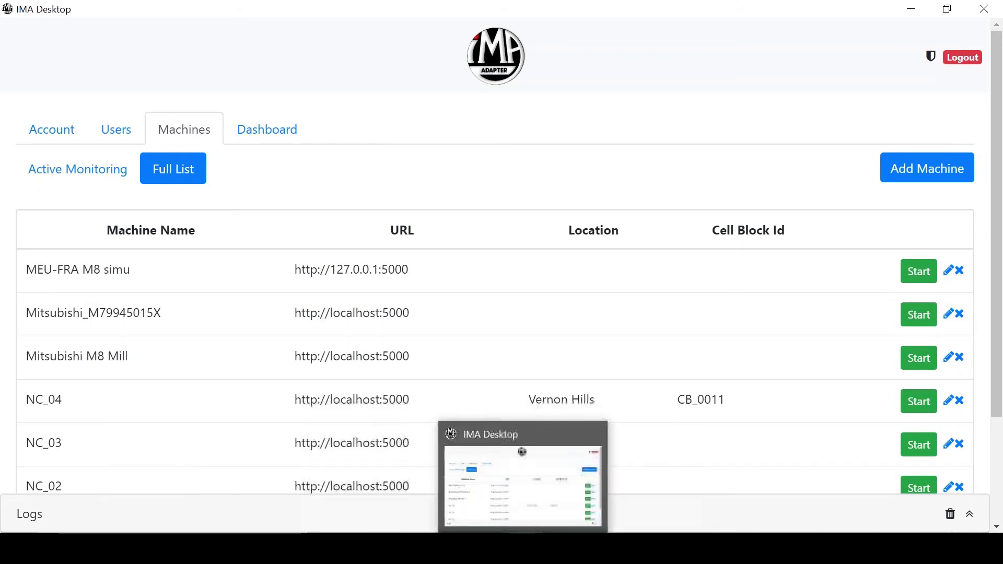
click(594, 432)
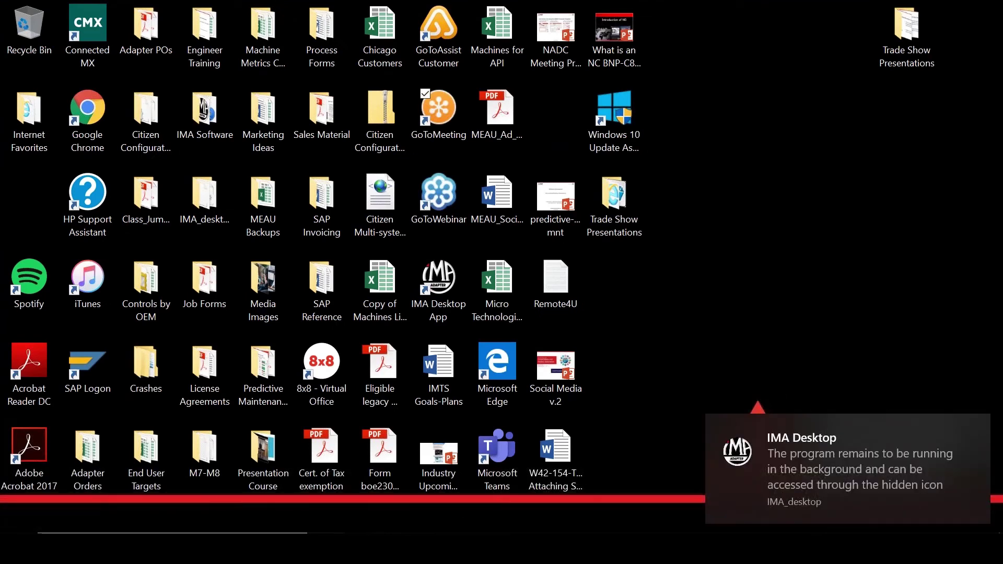
Switch to the For Demos folder in File Explorer and select the IMA Desktop Installer - V2.0 file
mouse_move(366, 550)
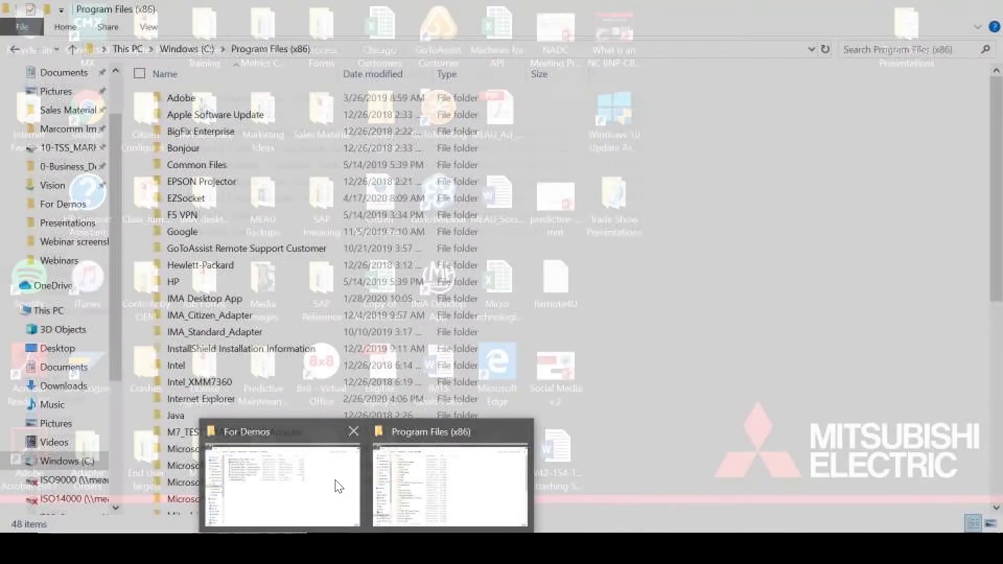
click(338, 486)
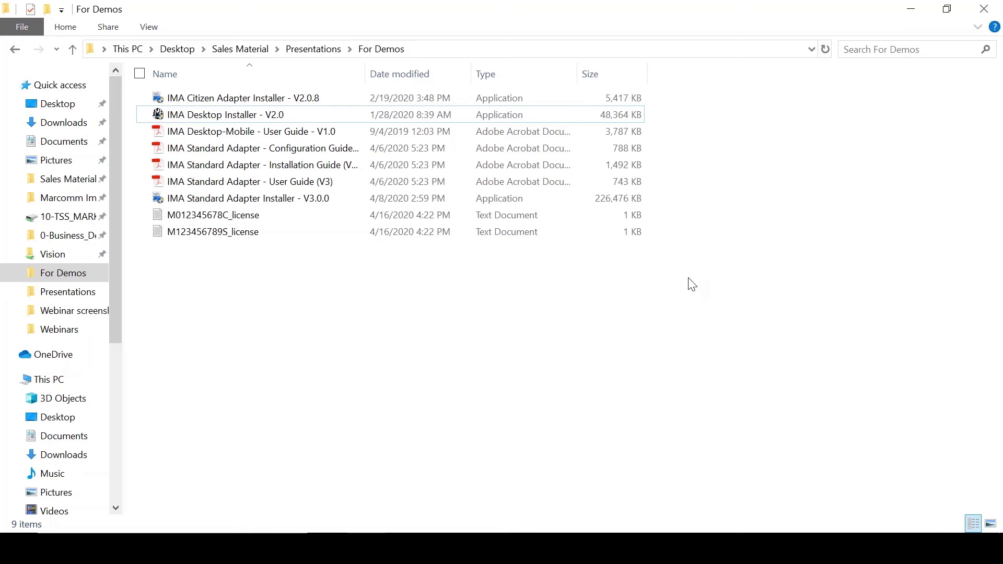
drag(669, 110, 624, 132)
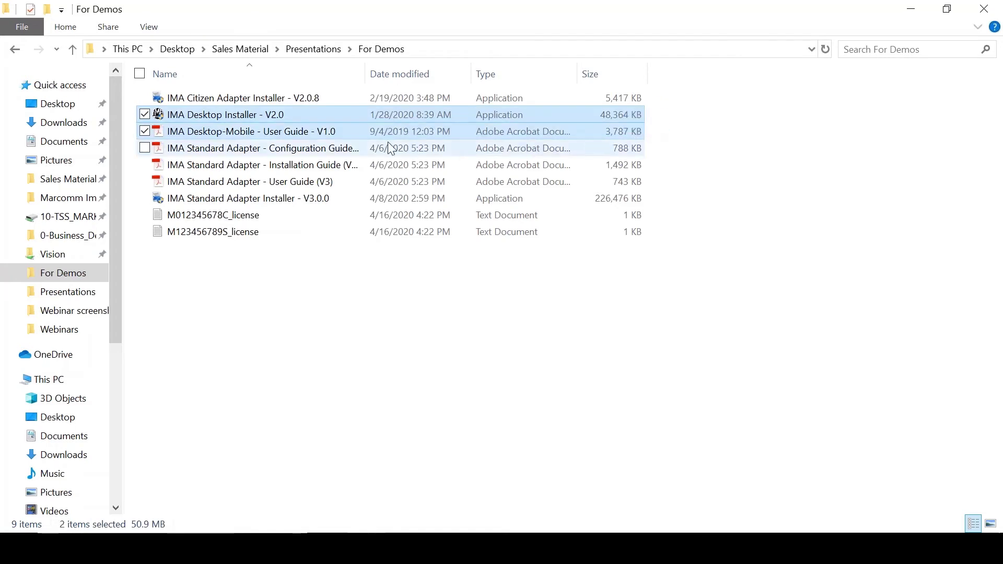
click(672, 112)
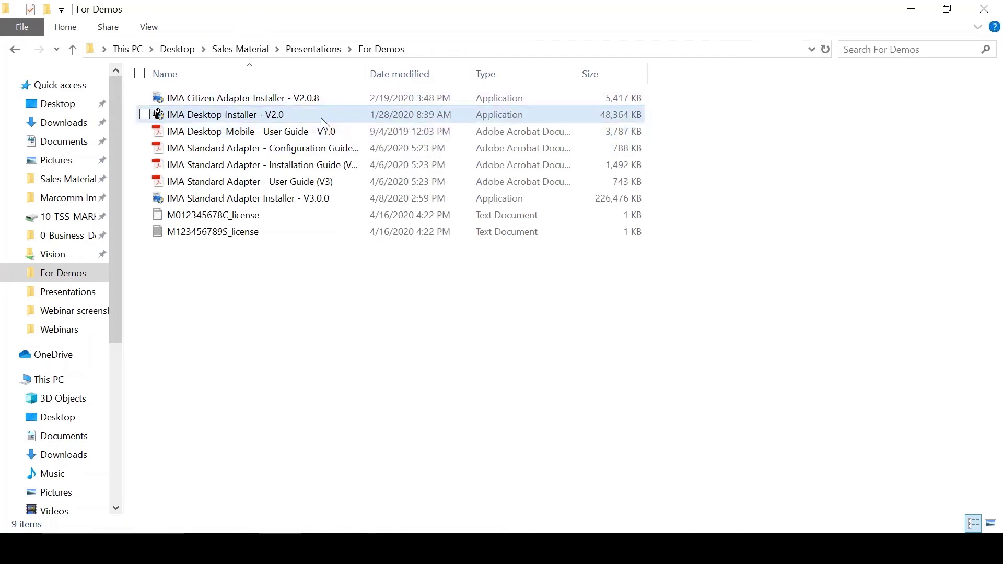
double_click(240, 117)
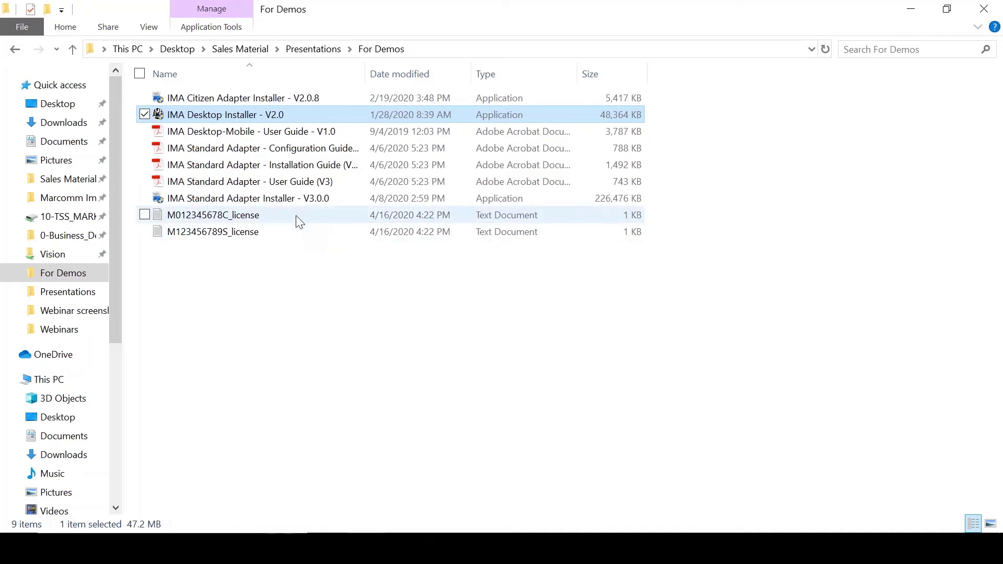
mouse_move(298, 201)
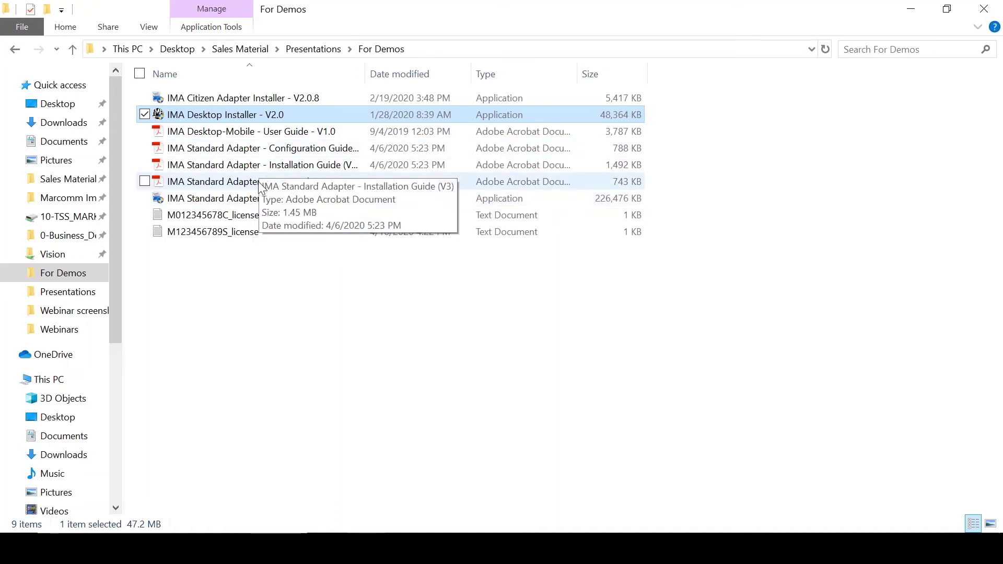
Open the M123456789S_license text file and highlight its serial number and options list
double_click(235, 239)
drag(368, 206, 343, 109)
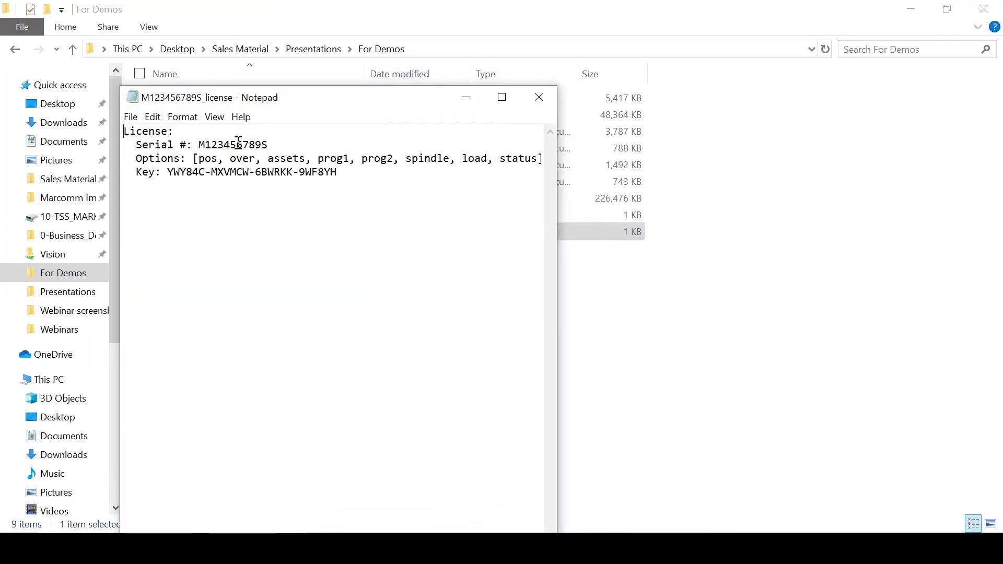
drag(199, 145, 265, 142)
click(266, 142)
drag(124, 159, 481, 159)
click(211, 159)
click(483, 159)
Highlight the license key line in the text file, and close the file
drag(337, 172, 325, 172)
shift+click(168, 177)
click(169, 176)
drag(169, 176, 369, 167)
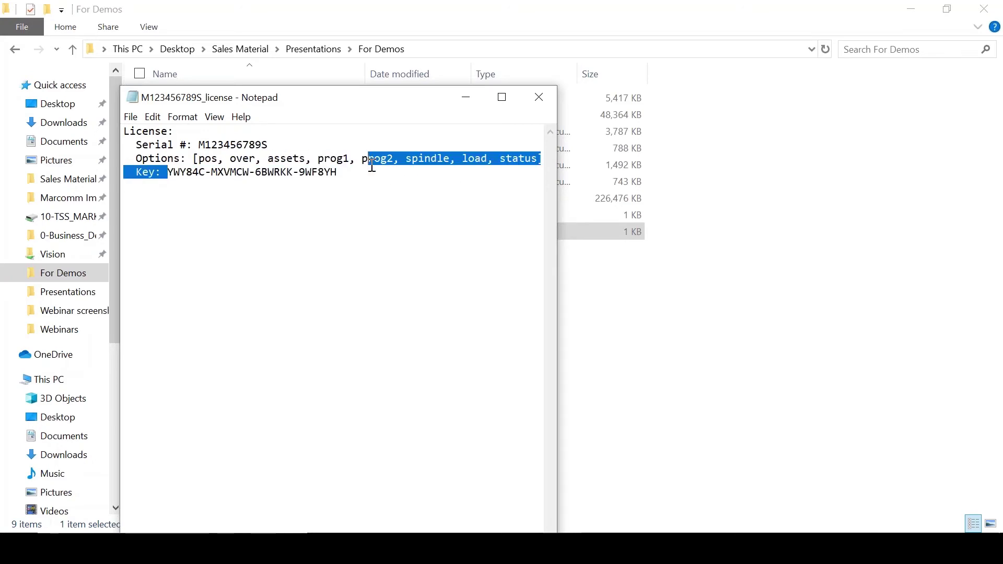
click(367, 173)
drag(405, 110, 288, 203)
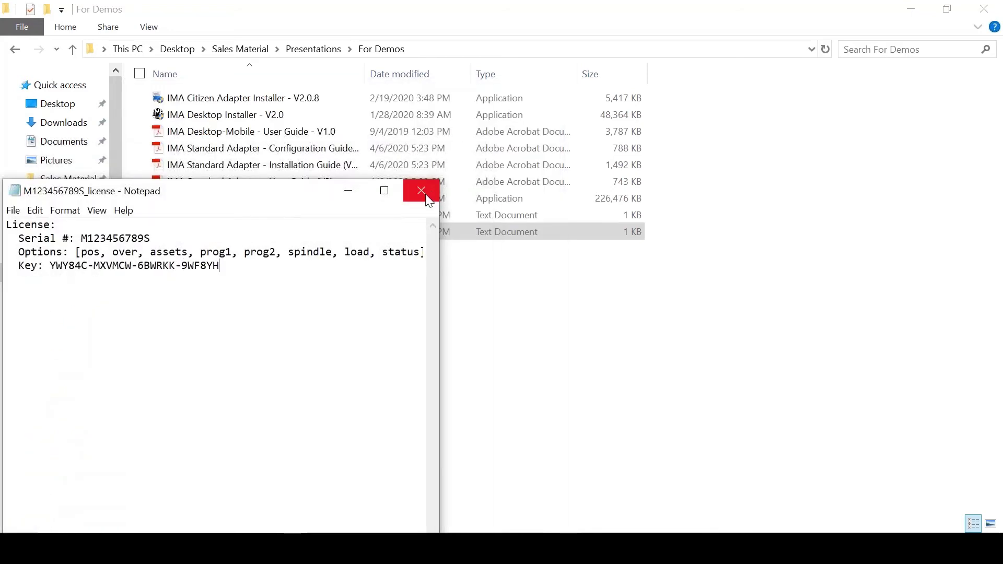
click(411, 193)
Reopen the M123456789S_license file for reference, move its window aside and return to the For Demos folder
double_click(249, 237)
drag(353, 194, 310, 68)
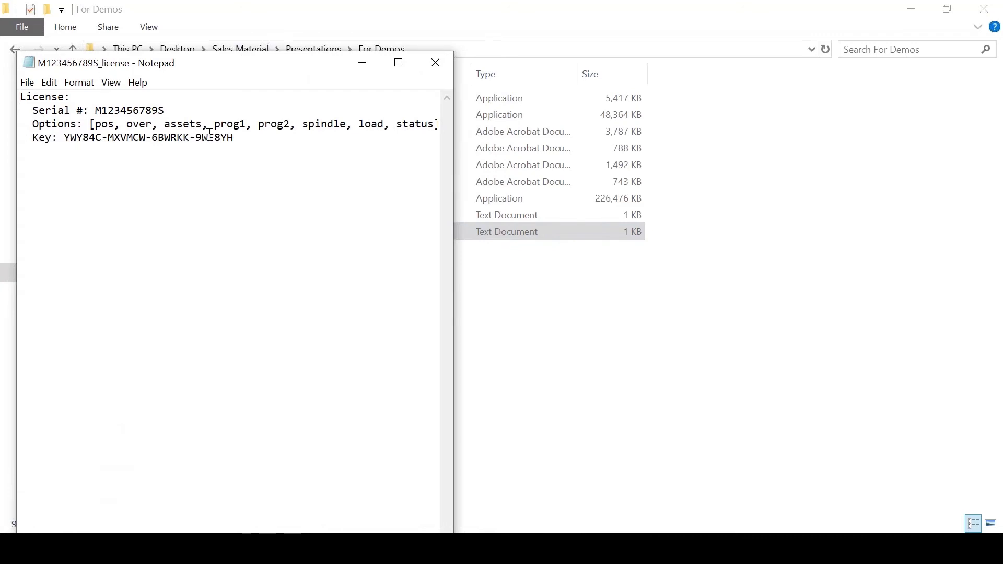
drag(219, 70, 221, 83)
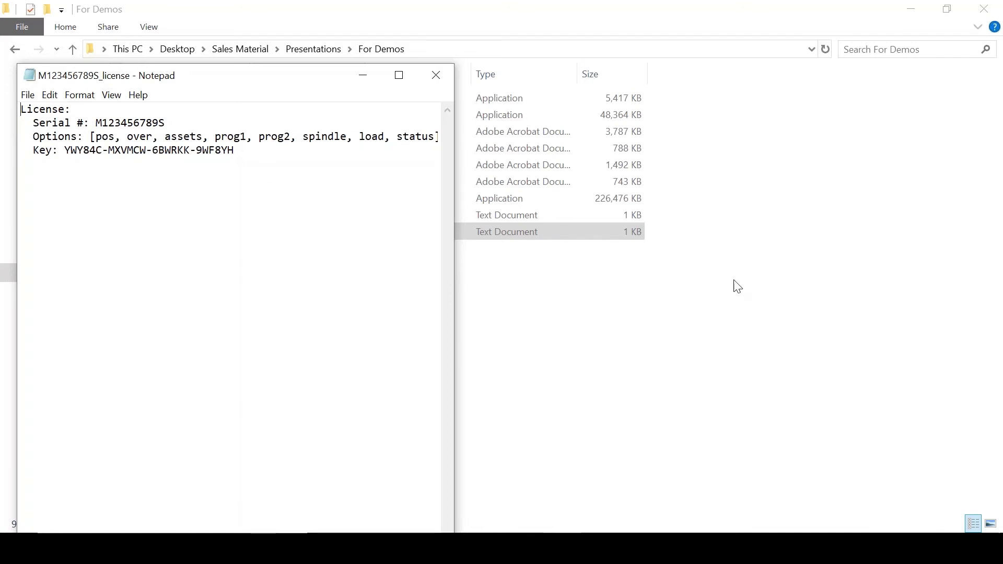
click(537, 262)
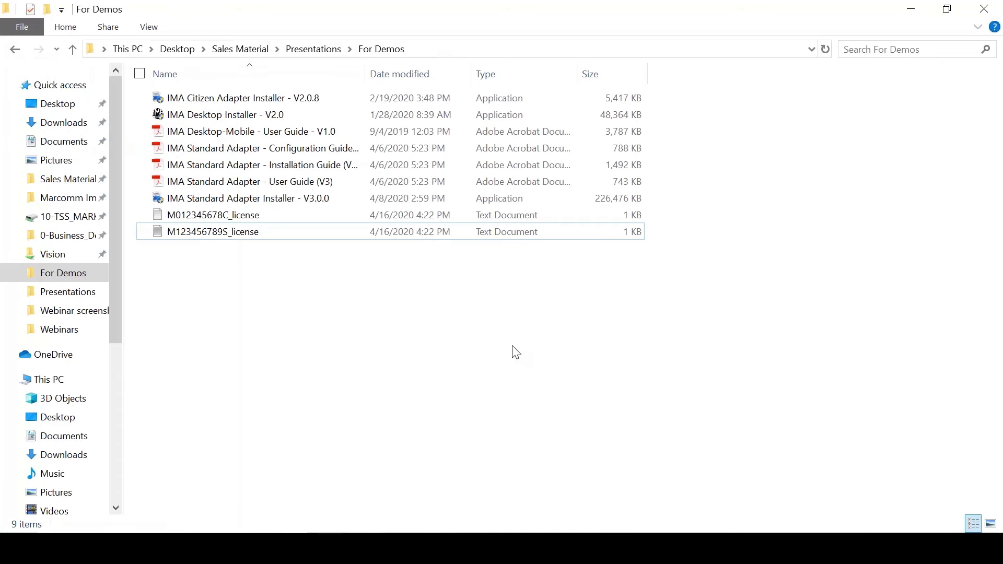
Start the IMA Standard Adapter Installer - V3.0.0 and set the destination folder to C:\Program Files (x86)\DEMO_IMA_Standard_Adapter
double_click(290, 199)
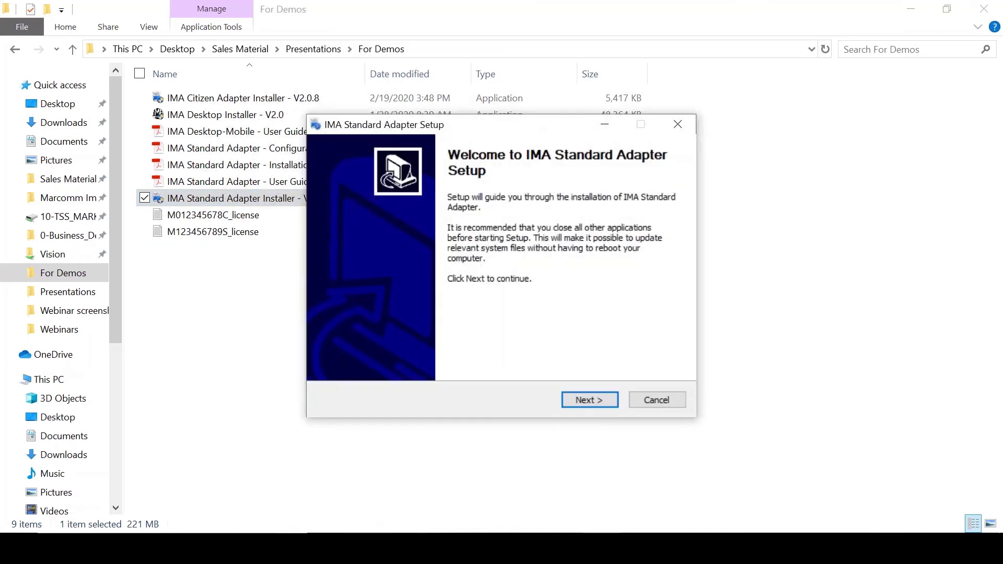
click(612, 402)
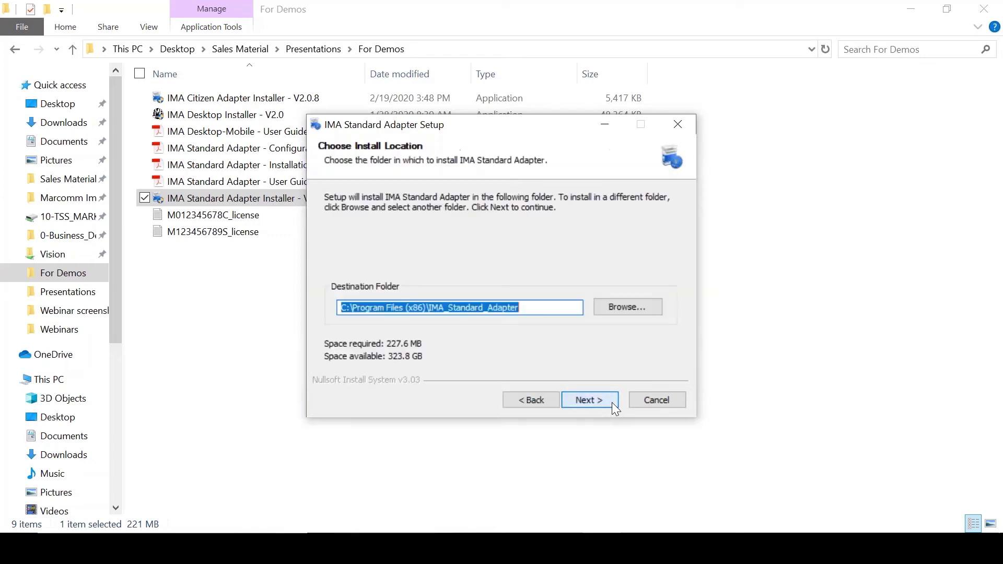
click(427, 310)
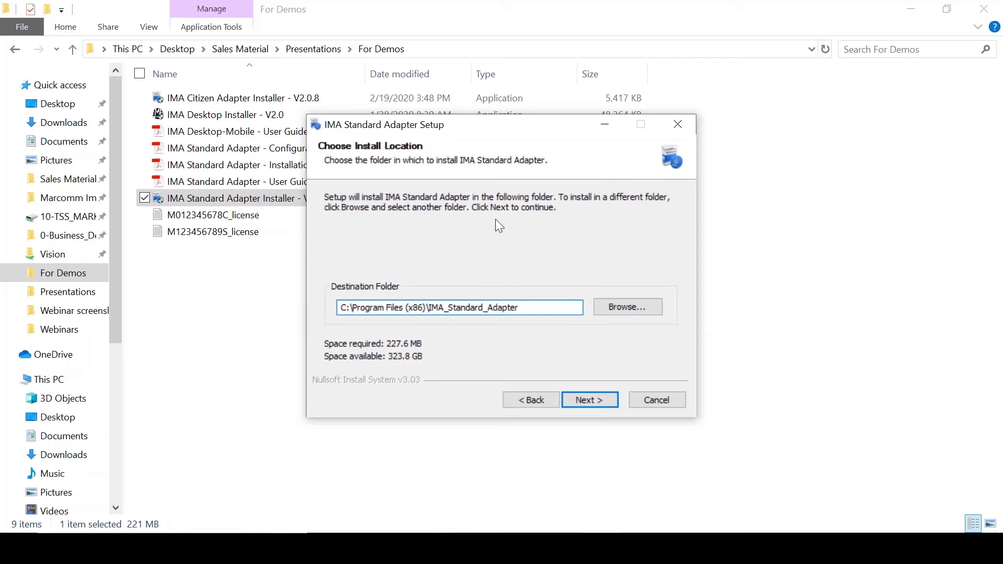
text(DEMO_)
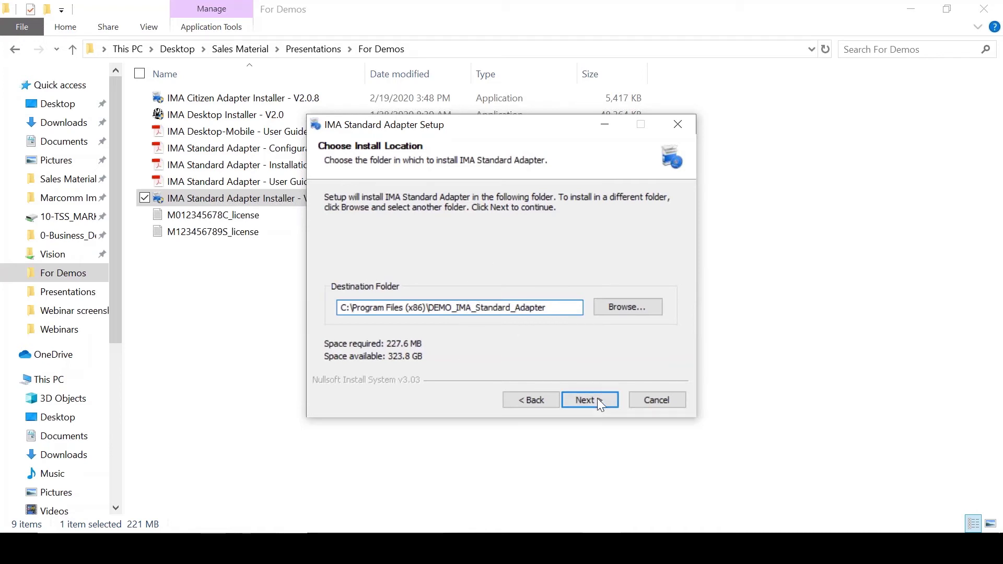
click(578, 400)
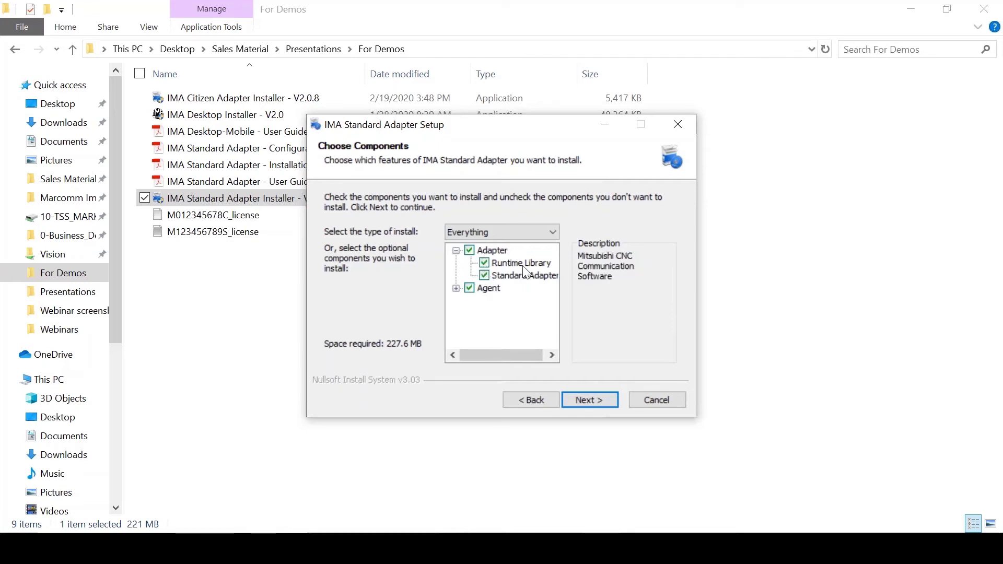
Exclude the Runtime Library from the components, keep Standard Adapter and Agent selected, and accept the license agreement
click(481, 262)
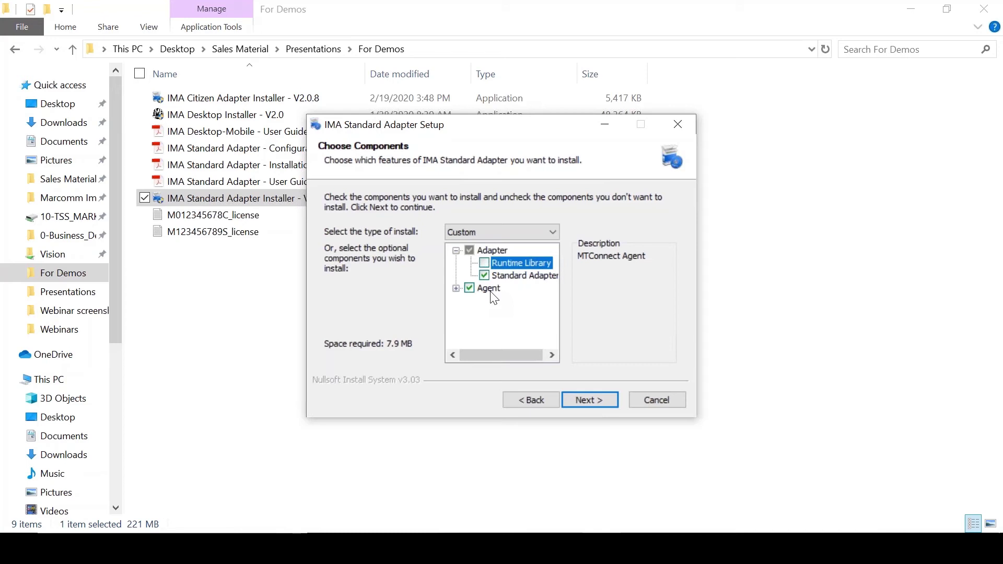
click(456, 289)
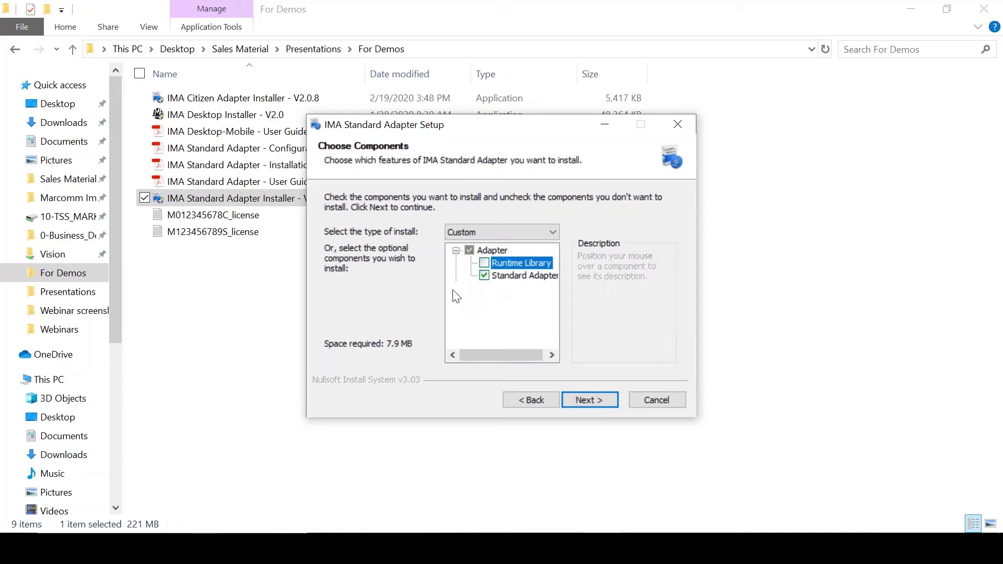
click(455, 288)
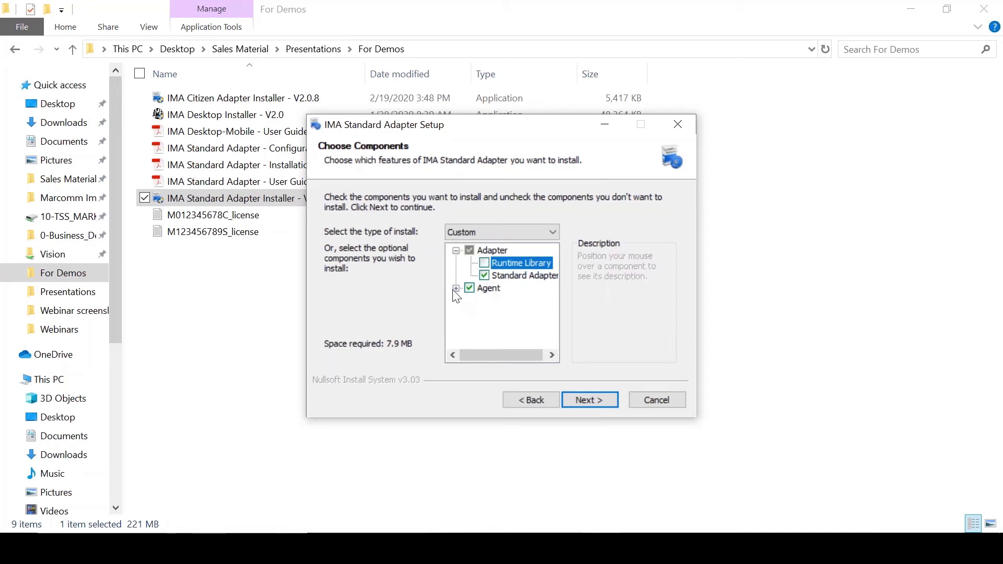
click(591, 400)
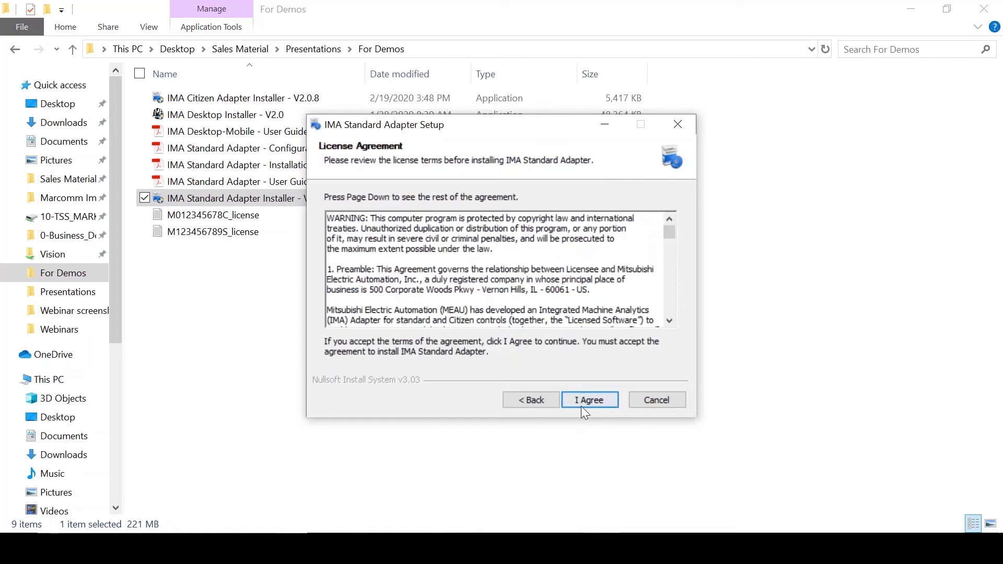
click(579, 400)
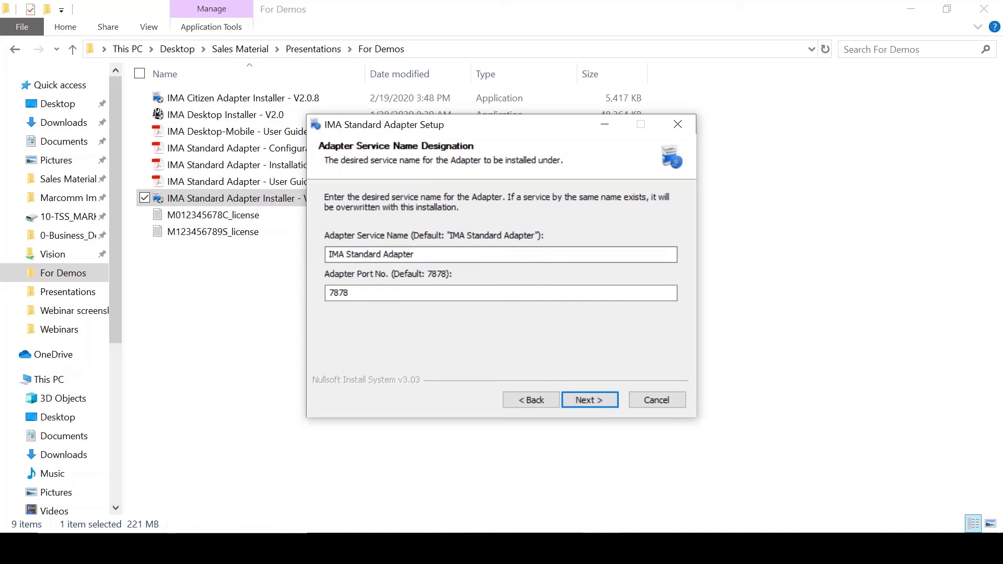
Open Windows Services, look through the list of installed services, and shrink its window so the installer is accessible
key(super+s)
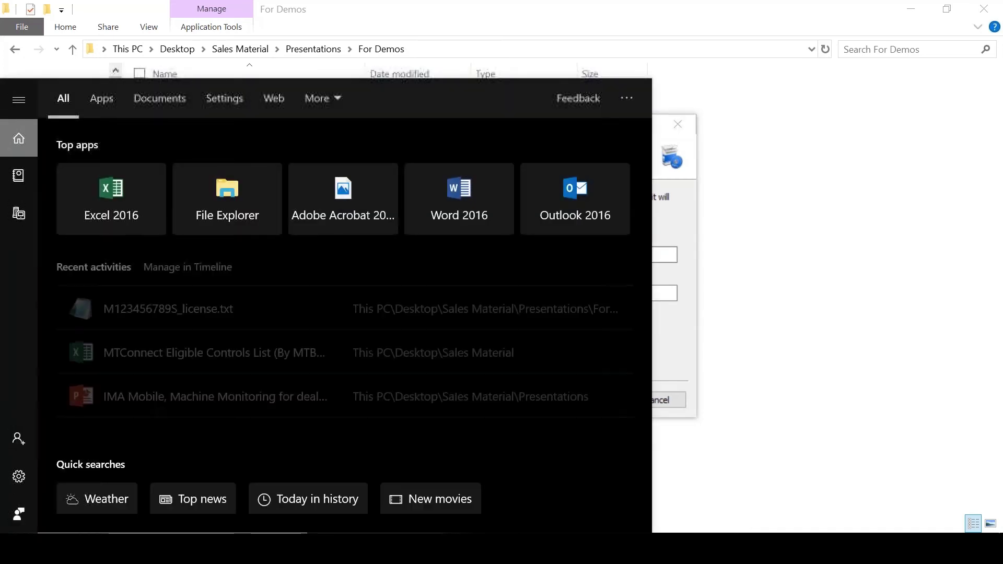
text(service)
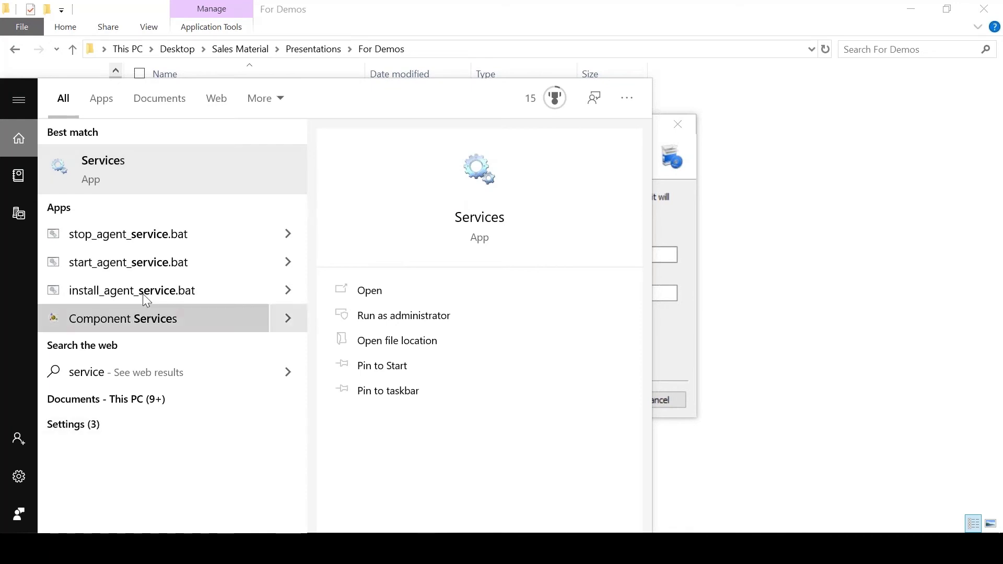
click(139, 177)
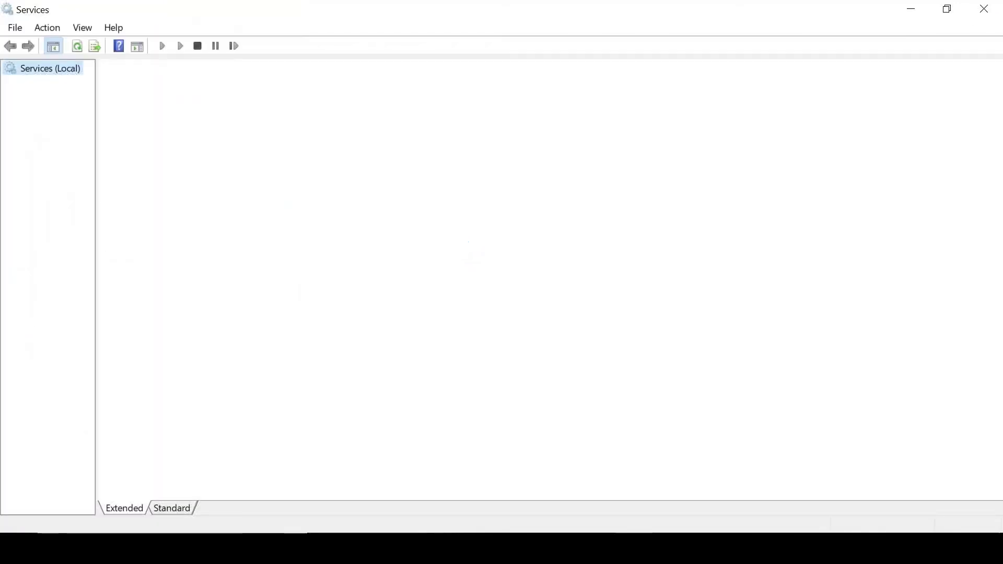
scroll(460, 246, down, 20)
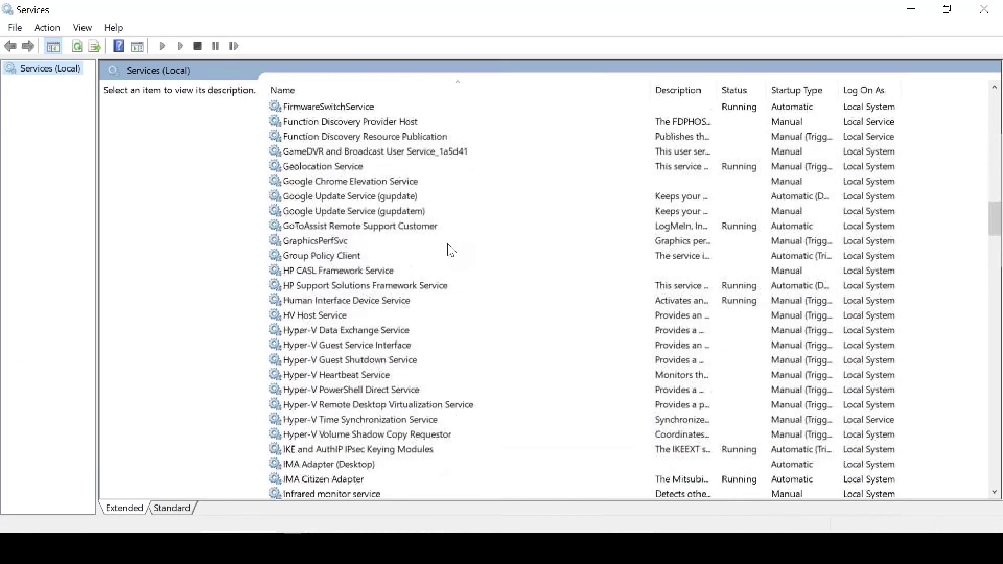
scroll(451, 251, up, 20)
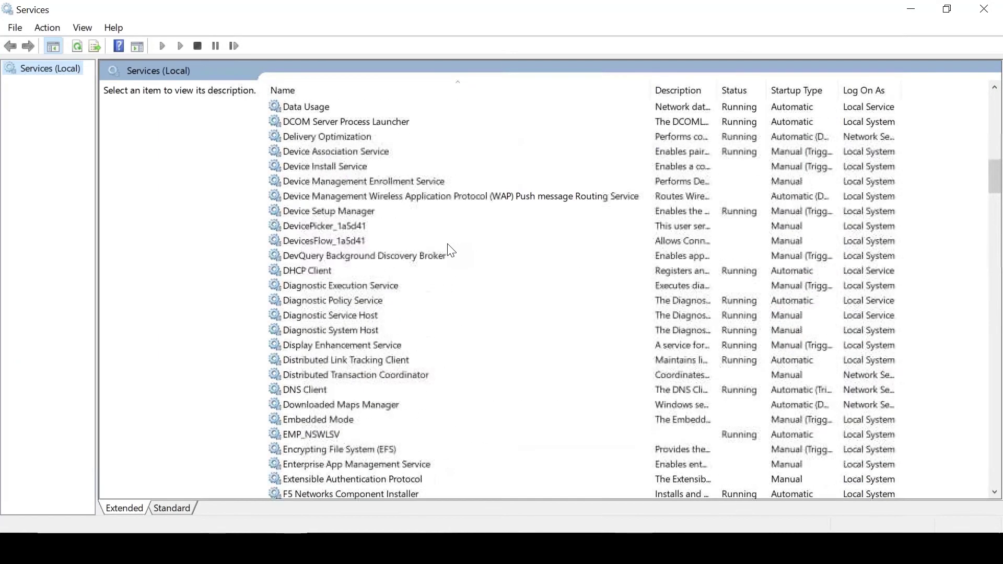
scroll(451, 252, up, 8)
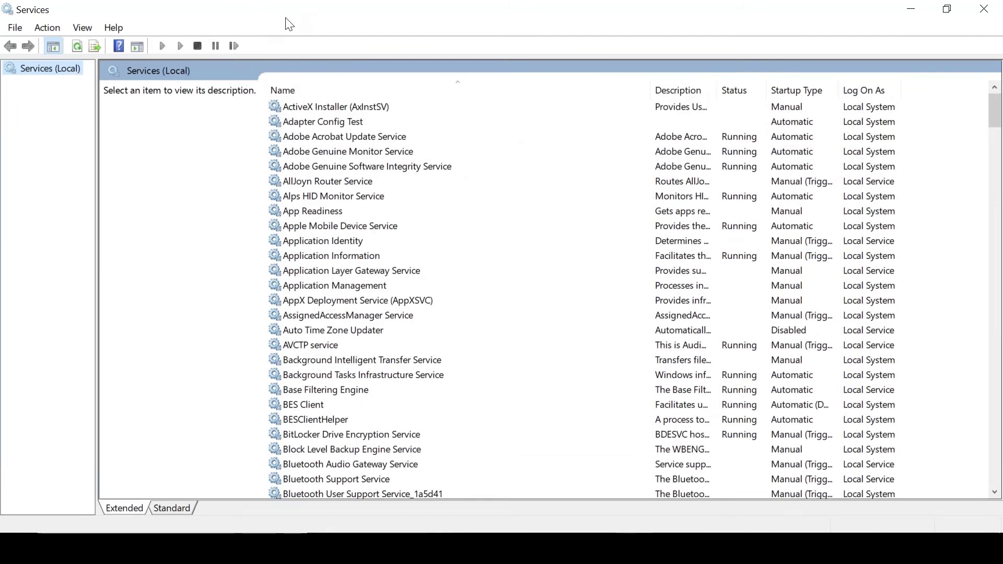
drag(286, 15, 126, 100)
drag(331, 87, 510, 52)
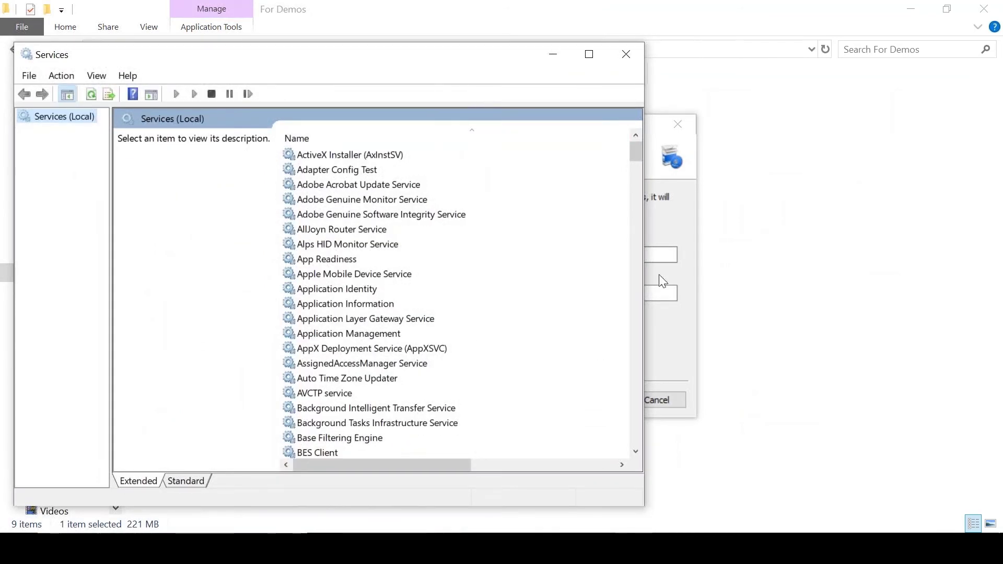
Return to the installer and set the adapter service name to DEMO IMA Standard Adapter
click(676, 213)
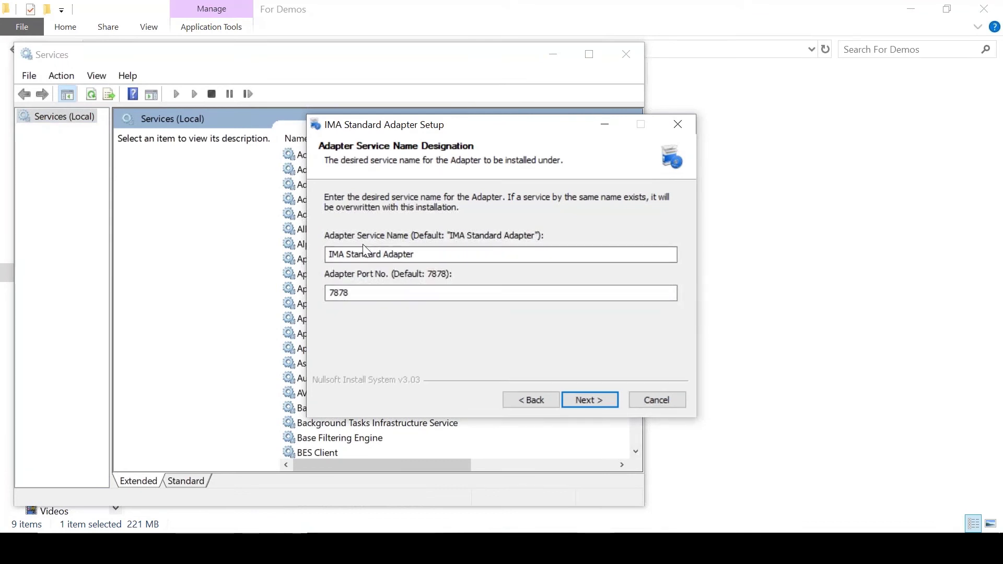
click(327, 254)
text(DEMO)
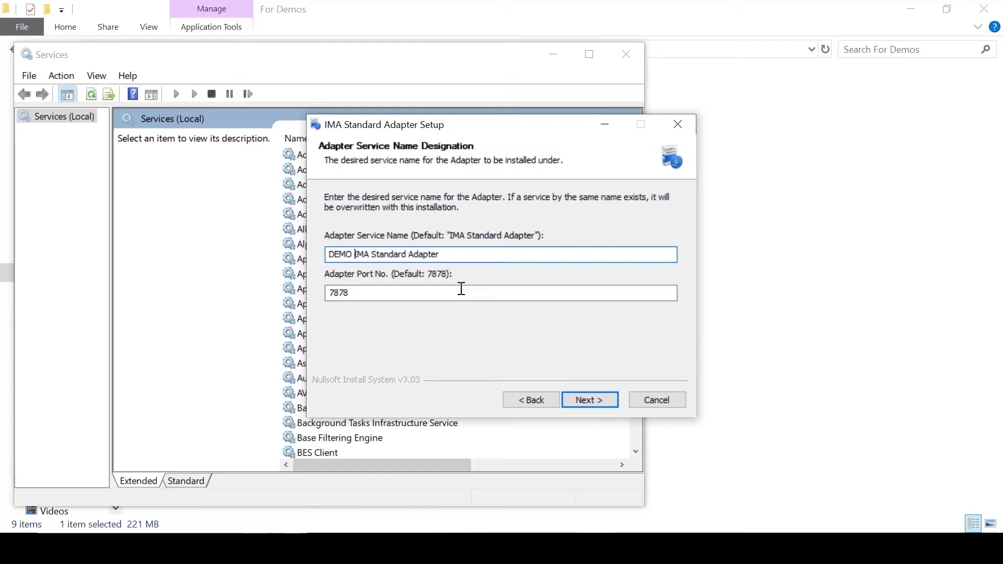
click(587, 400)
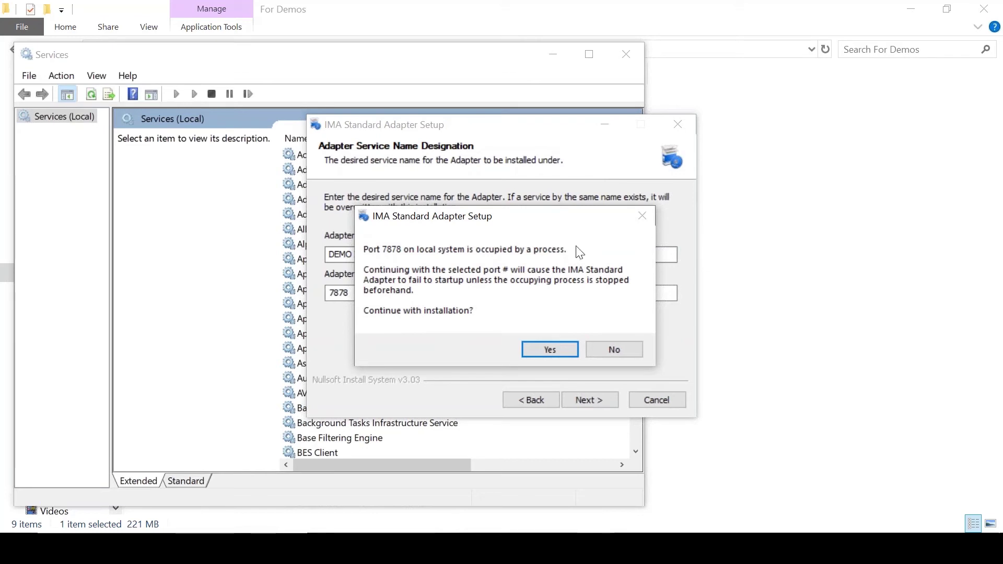
Decline continuing with the occupied port and set the adapter port number to 7890
click(613, 346)
click(393, 293)
key(BackSpace)
key(BackSpace)
text(90)
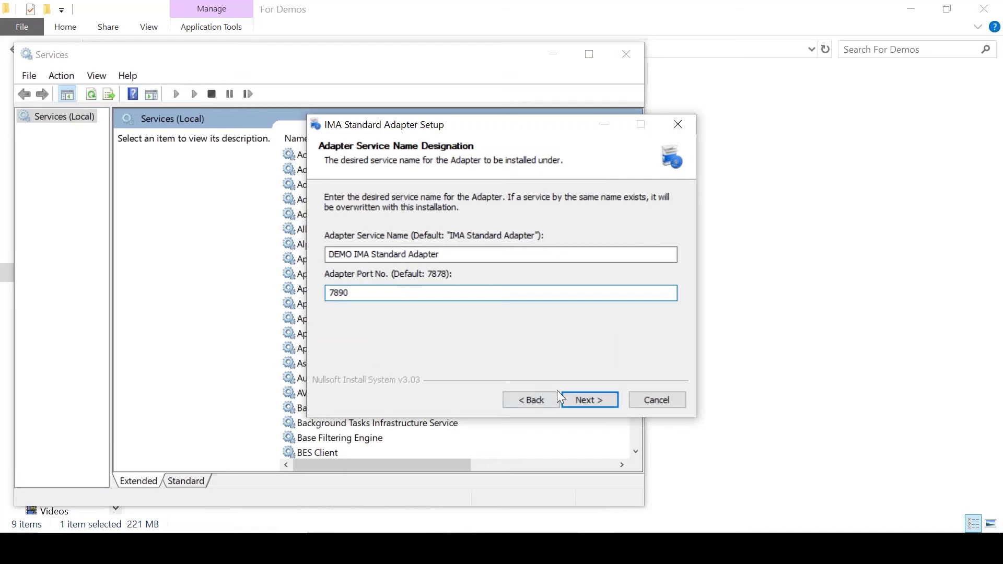
click(574, 400)
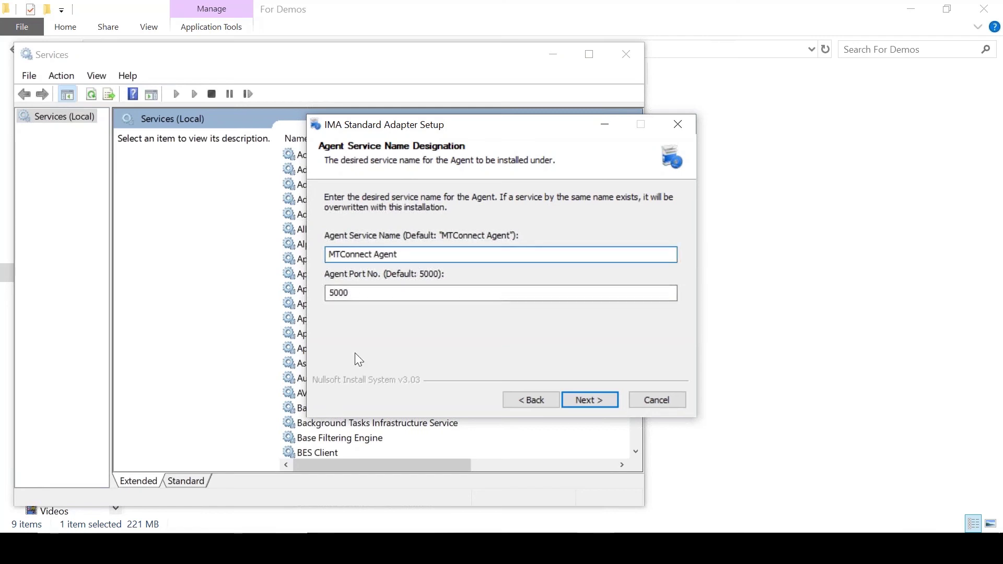
Name the agent service DEMO MTConnect Agent and set its port number to 5090
text(DEMO)
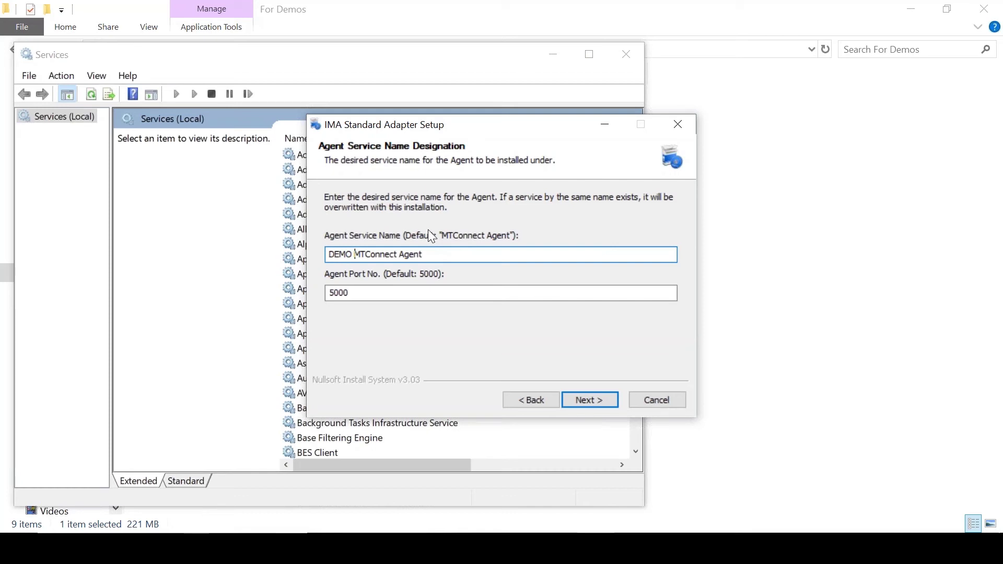
click(356, 290)
key(BackSpace)
key(BackSpace)
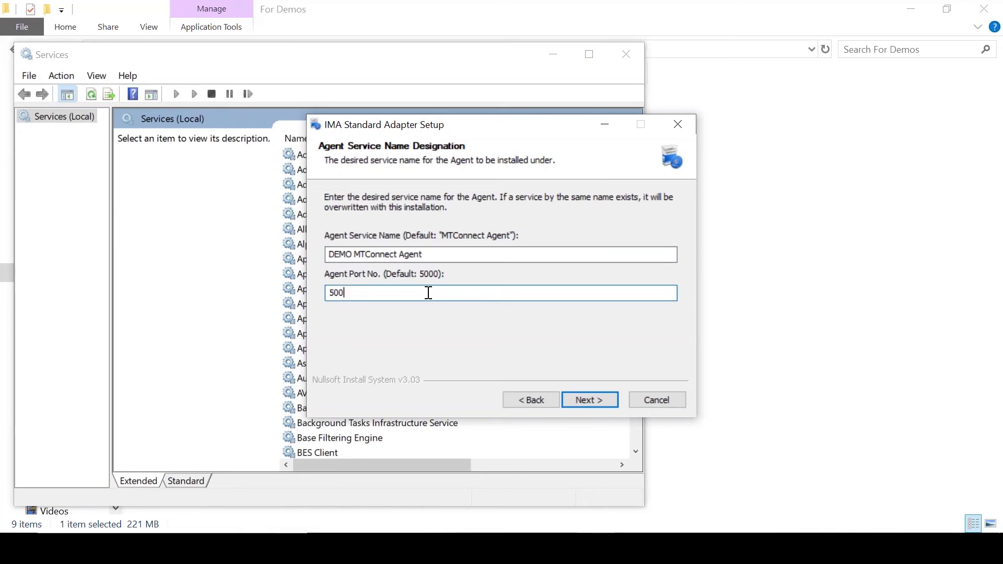
text(90)
click(589, 400)
Set the CNC IP address to 192.168.200.1 with the Meldas M8 - Mill configuration, and proceed to adapter licensing
click(430, 241)
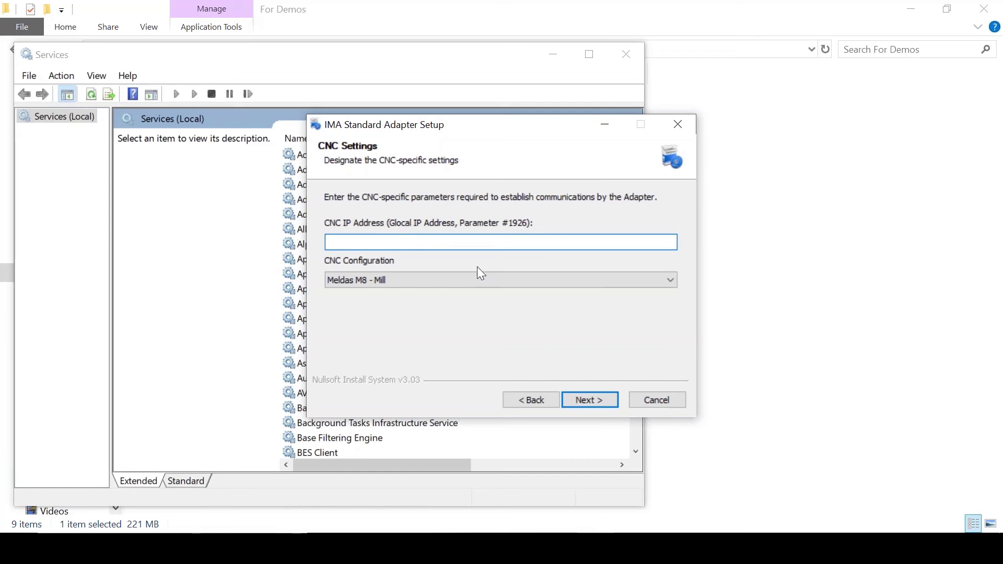
text(192.168.200.1)
click(636, 285)
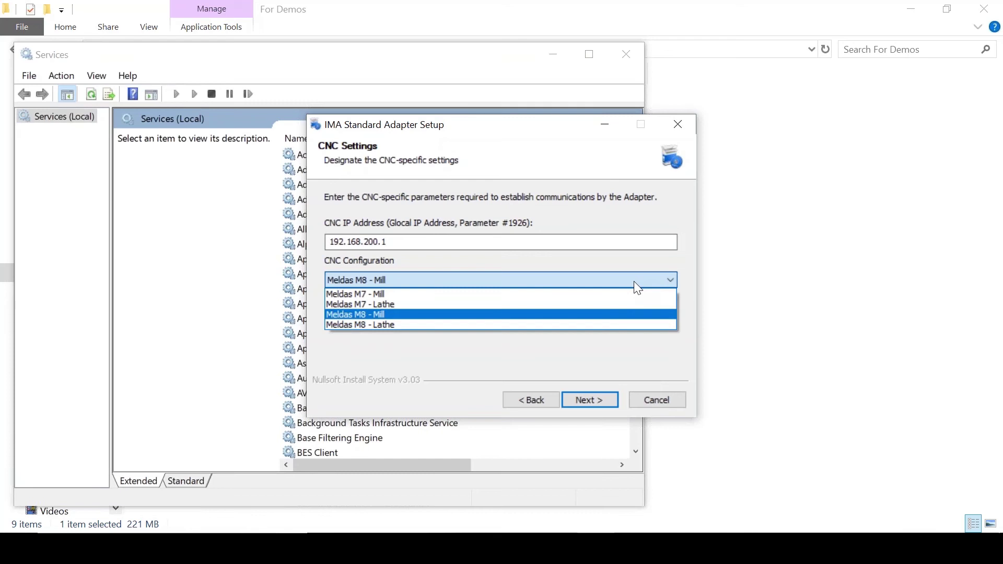
click(592, 315)
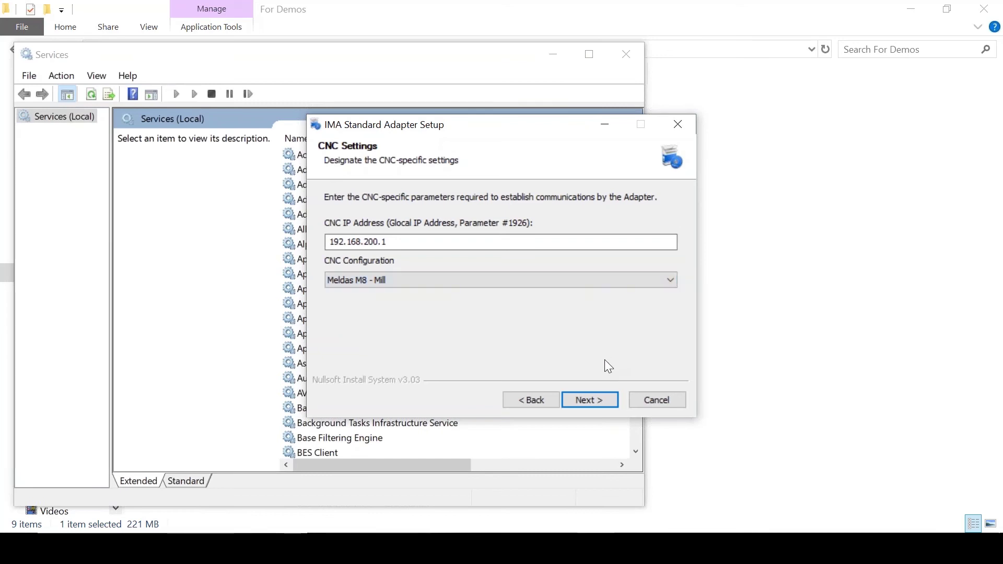
click(583, 407)
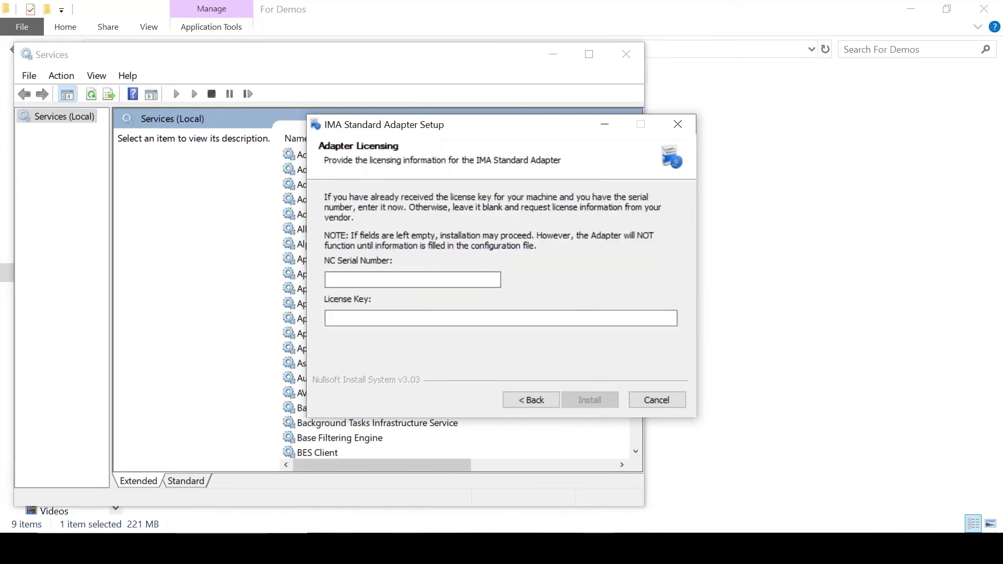
Copy the serial number from the license text file into the installer's NC Serial Number field
key(alt+Tab)
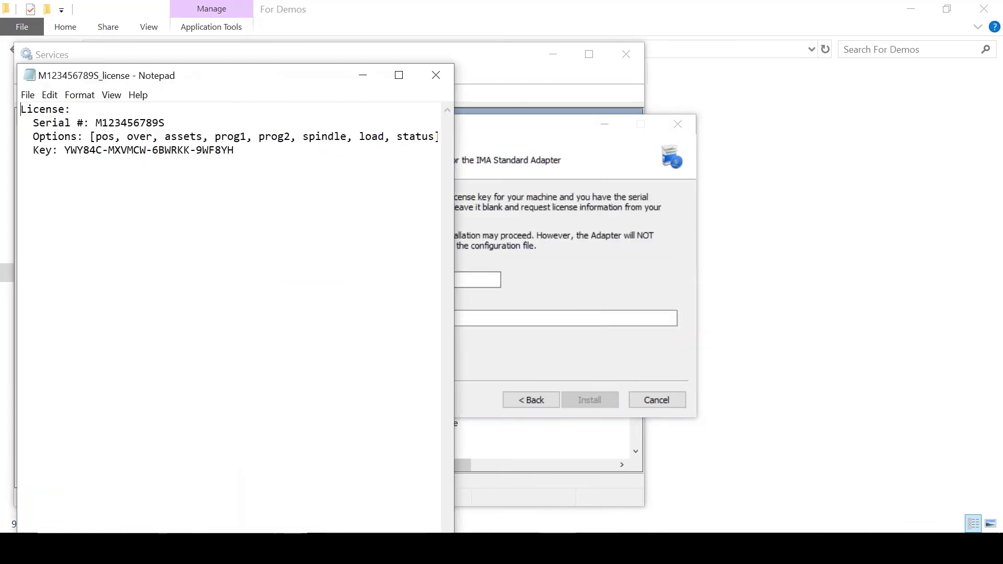
double_click(138, 122)
key(ctrl+c)
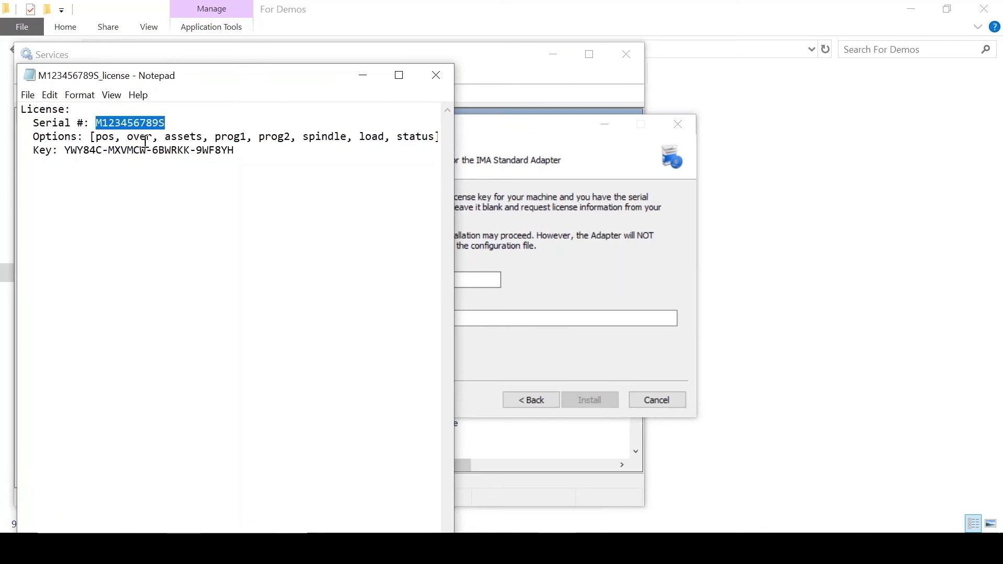
click(539, 258)
click(490, 280)
key(ctrl+v)
Copy the license key from the text file into the License Key field, then install the adapter and finish the setup
click(246, 150)
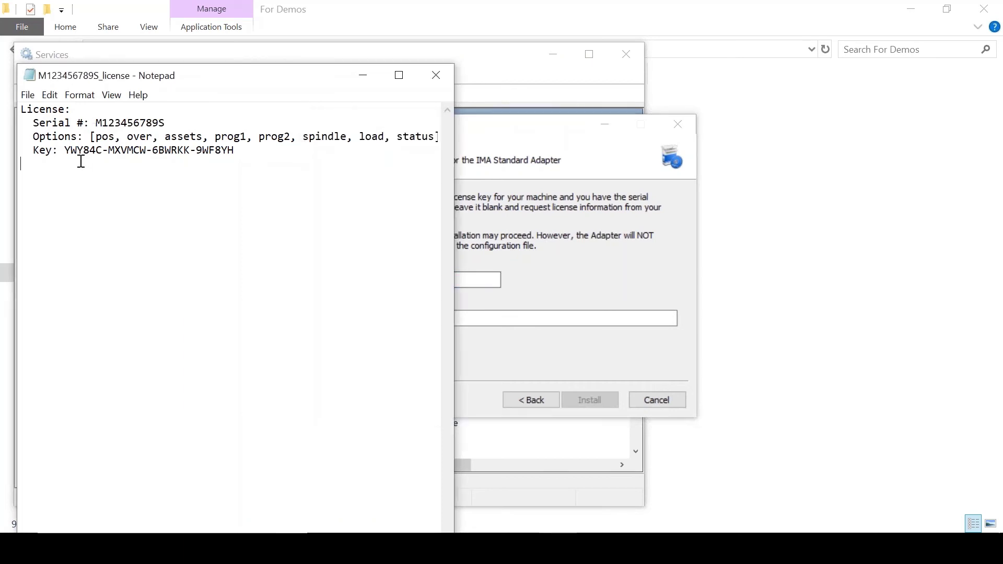
shift+click(64, 151)
key(ctrl+c)
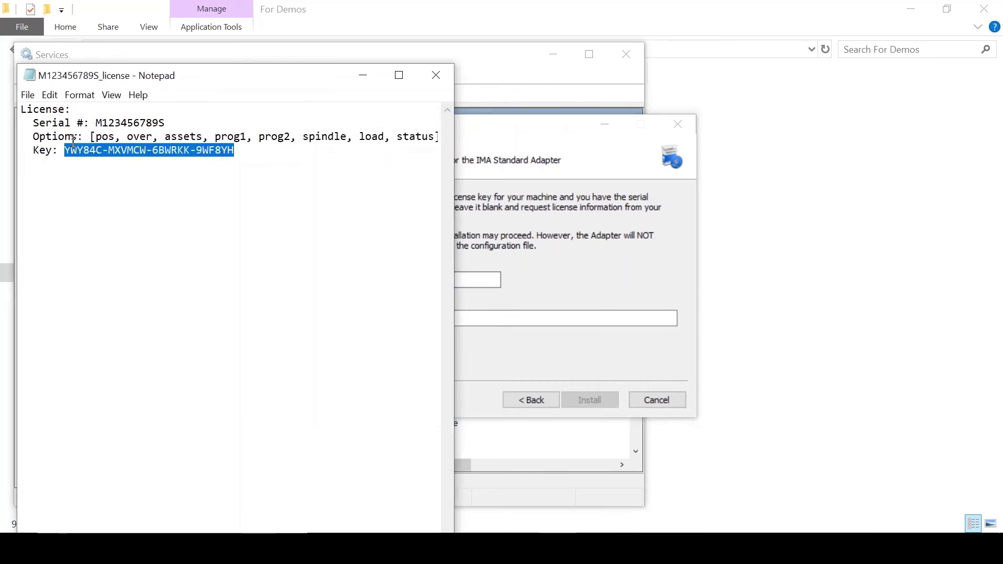
click(523, 316)
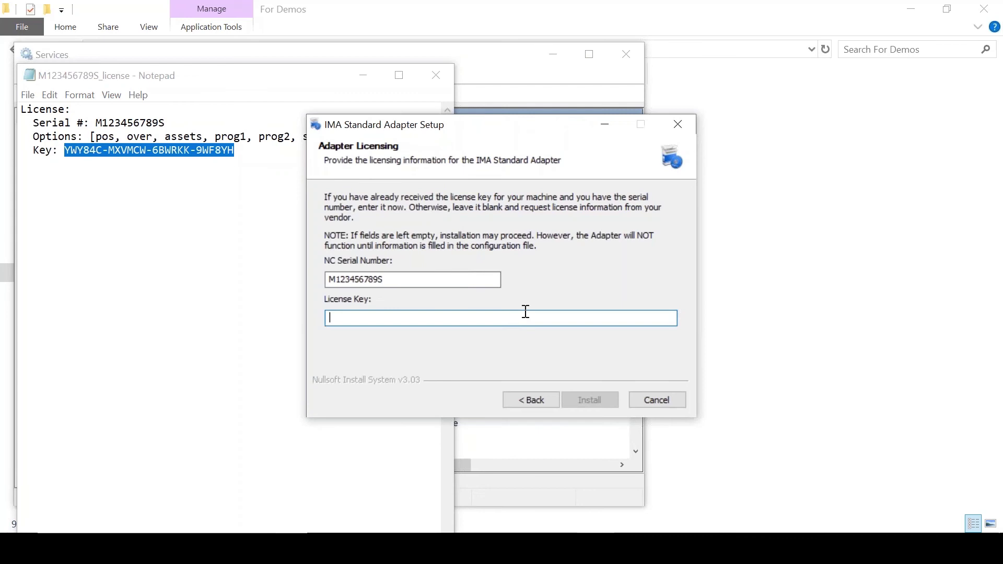
key(ctrl+v)
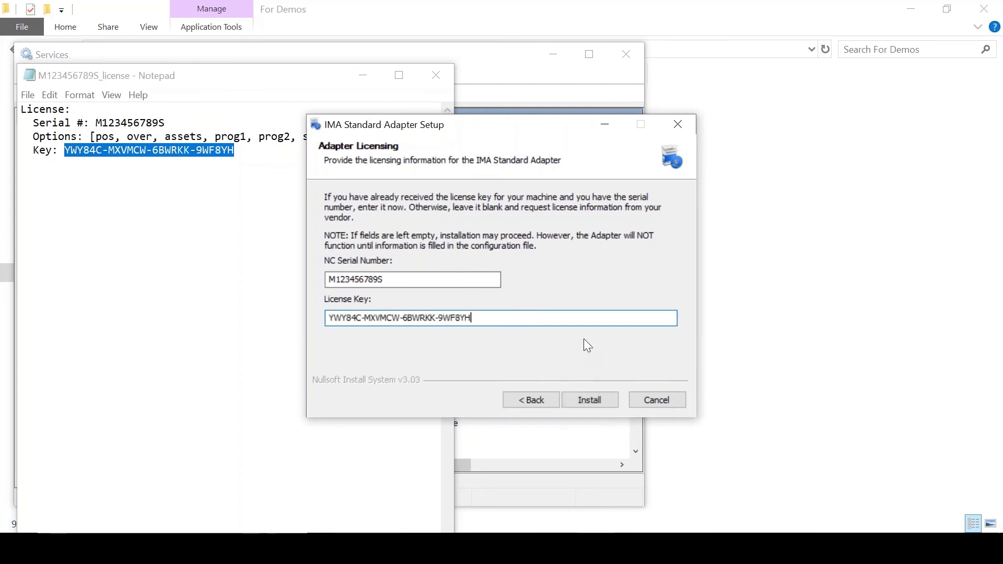
click(586, 393)
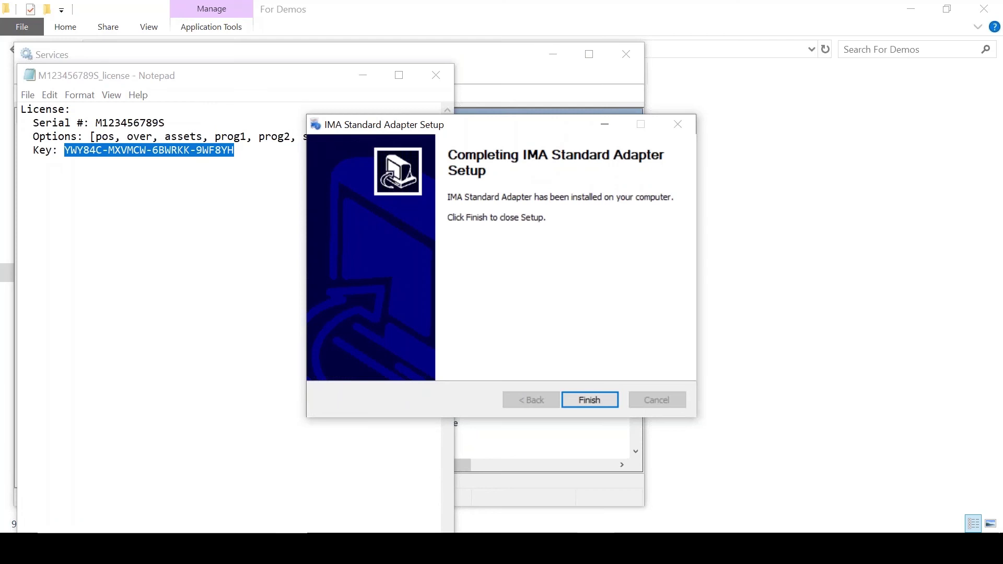
click(595, 400)
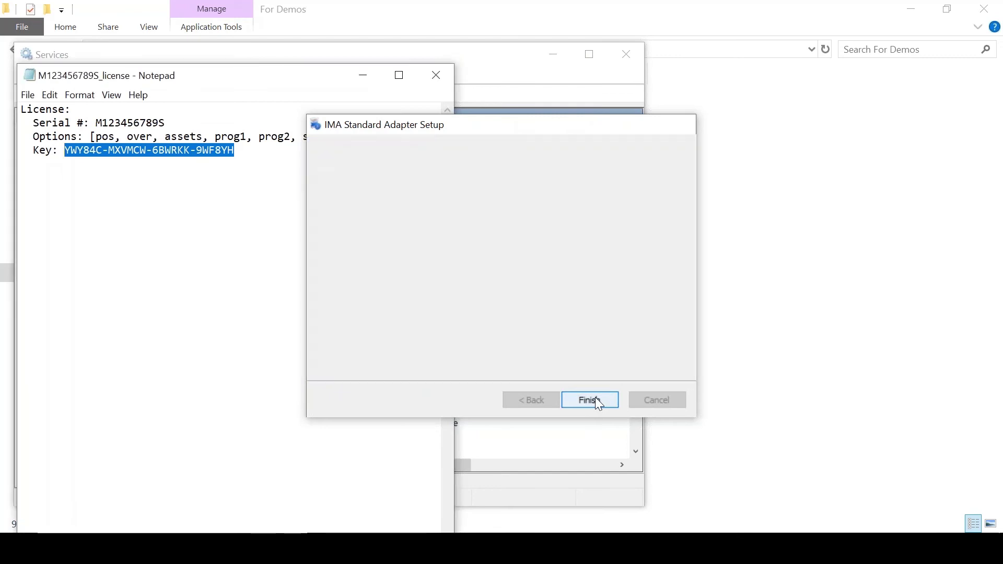
Switch to Services, refresh the list, and locate the DEMO IMA Standard Adapter and DEMO MTConnect Agent services
click(606, 96)
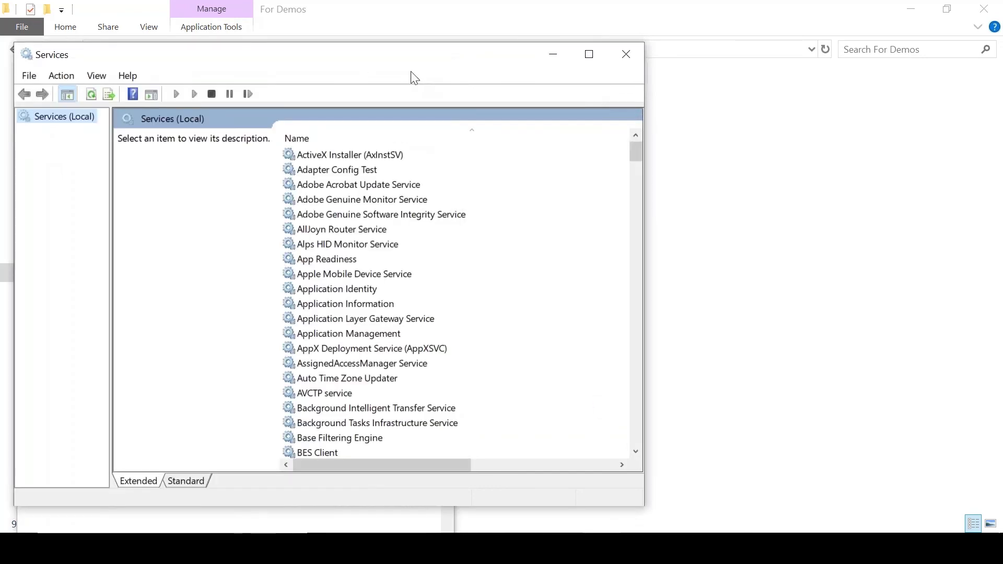
drag(470, 63, 489, 61)
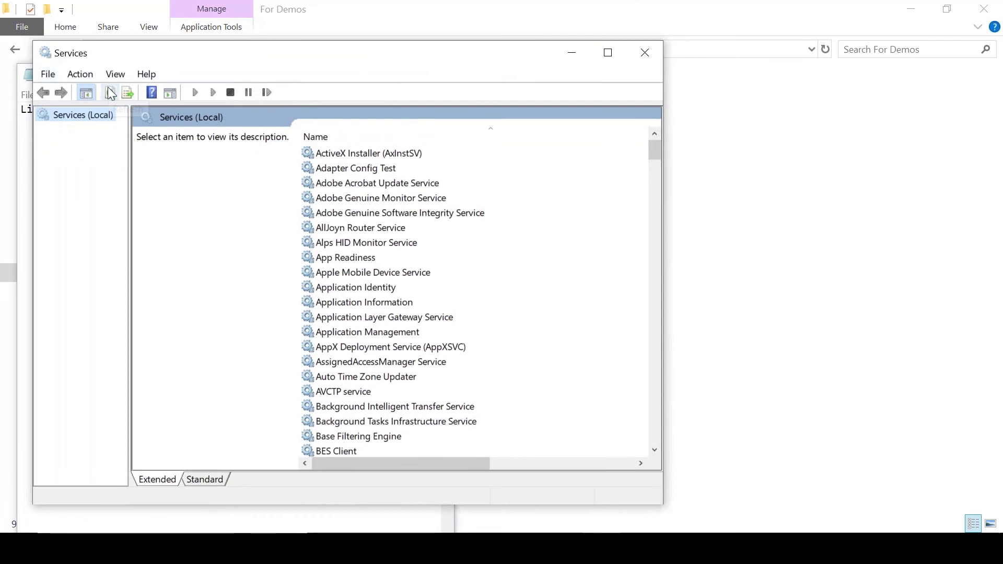
scroll(480, 269, down, 9)
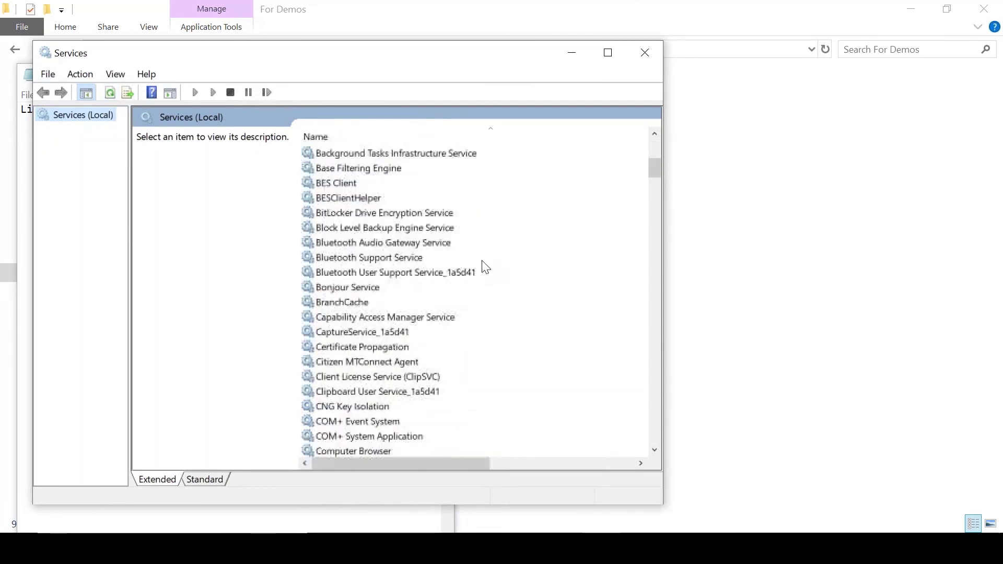
scroll(481, 267, down, 5)
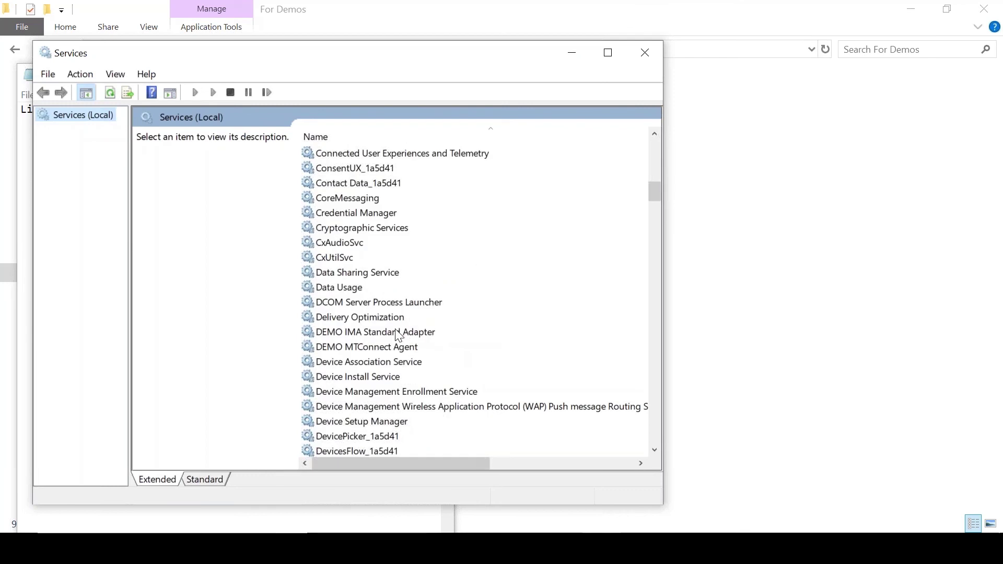
Enlarge the Services window, check the status of DEMO IMA Standard Adapter and DEMO MTConnect Agent, and close Services
click(608, 54)
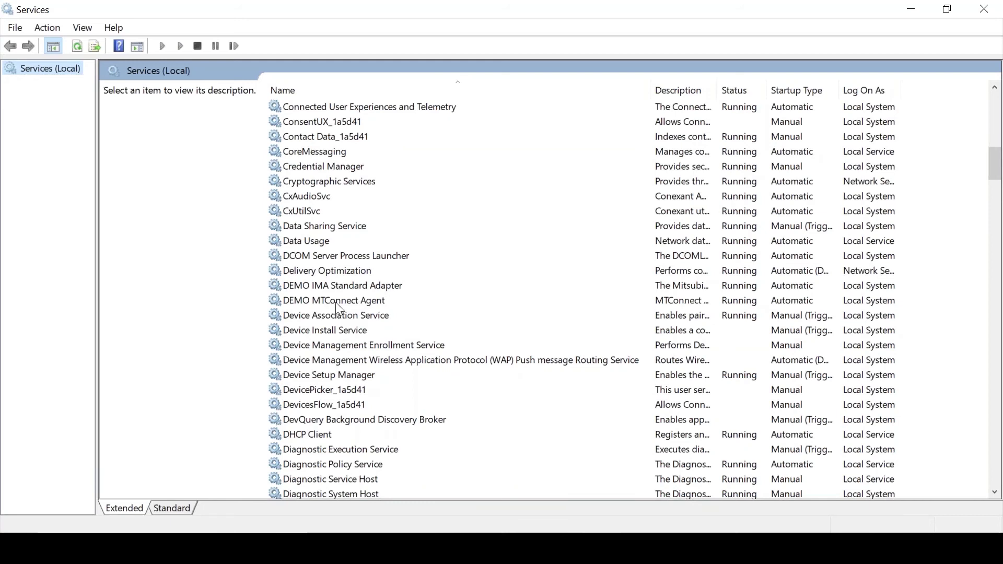
click(743, 288)
click(744, 288)
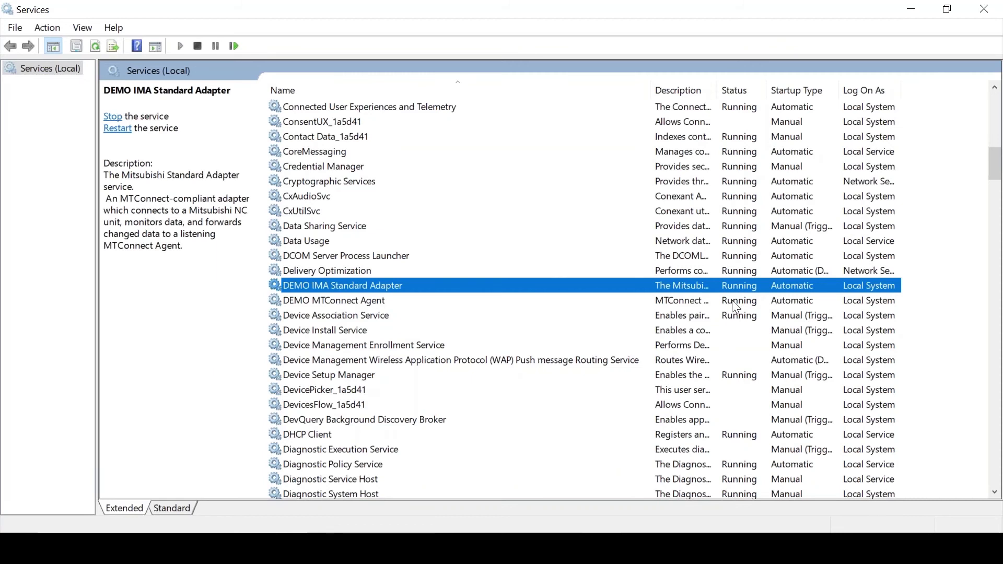
click(732, 300)
click(740, 285)
drag(236, 19, 191, 85)
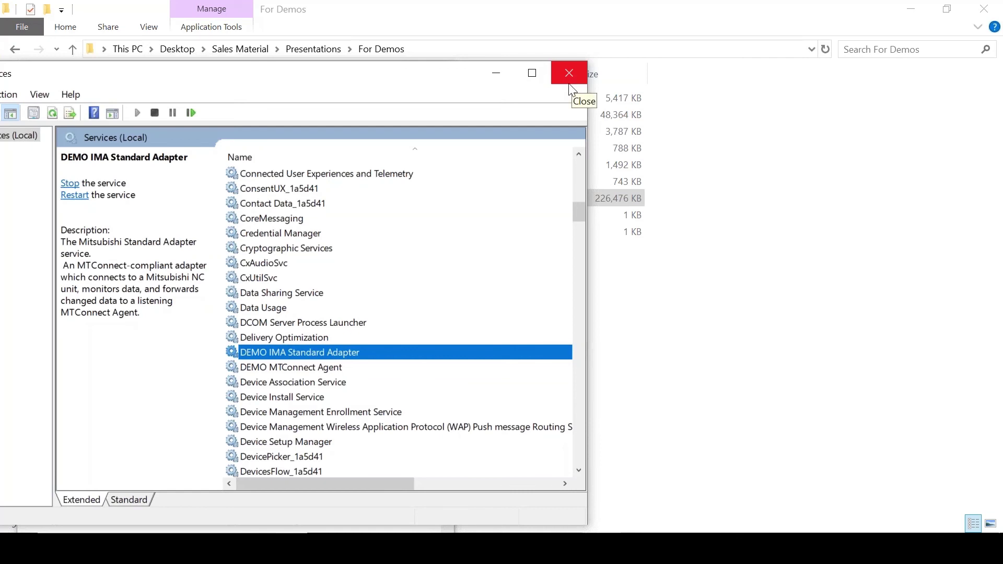
click(567, 86)
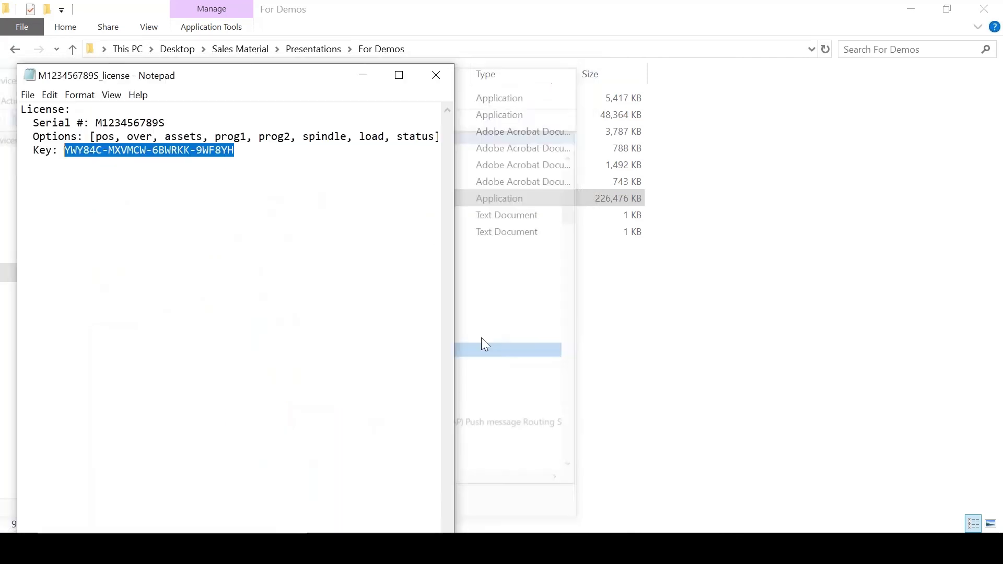
Switch to the Program Files (x86) folder and inspect the Adapter and Agent subfolders of DEMO_IMA_Standard_Adapter
click(384, 410)
mouse_move(402, 516)
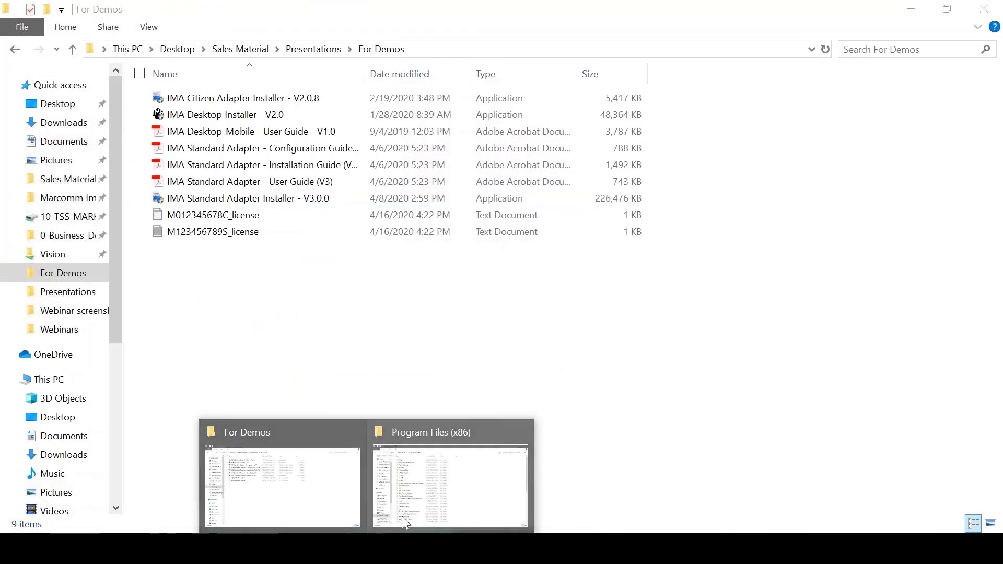
click(449, 480)
scroll(528, 282, up, 2)
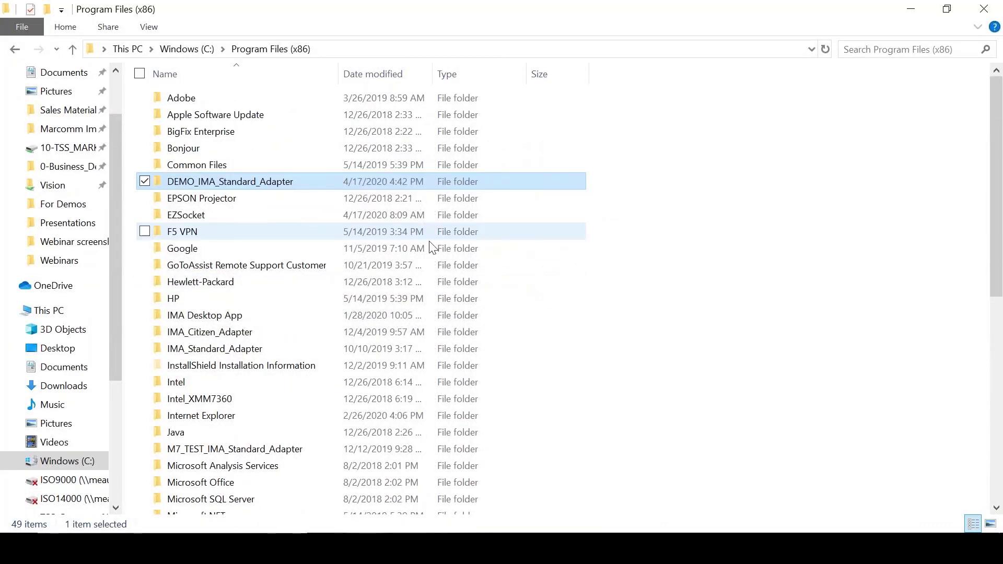
double_click(245, 183)
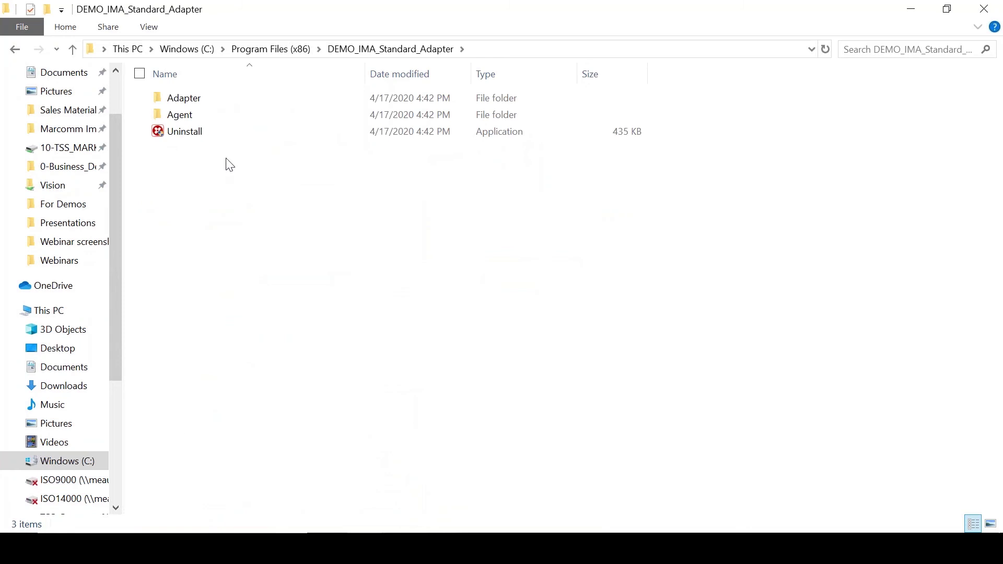
double_click(209, 103)
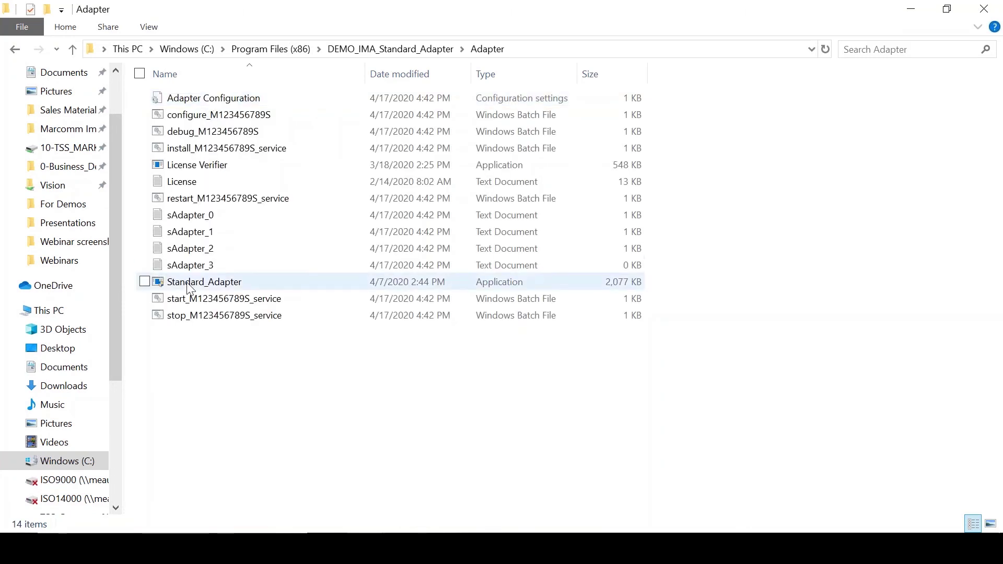
click(359, 48)
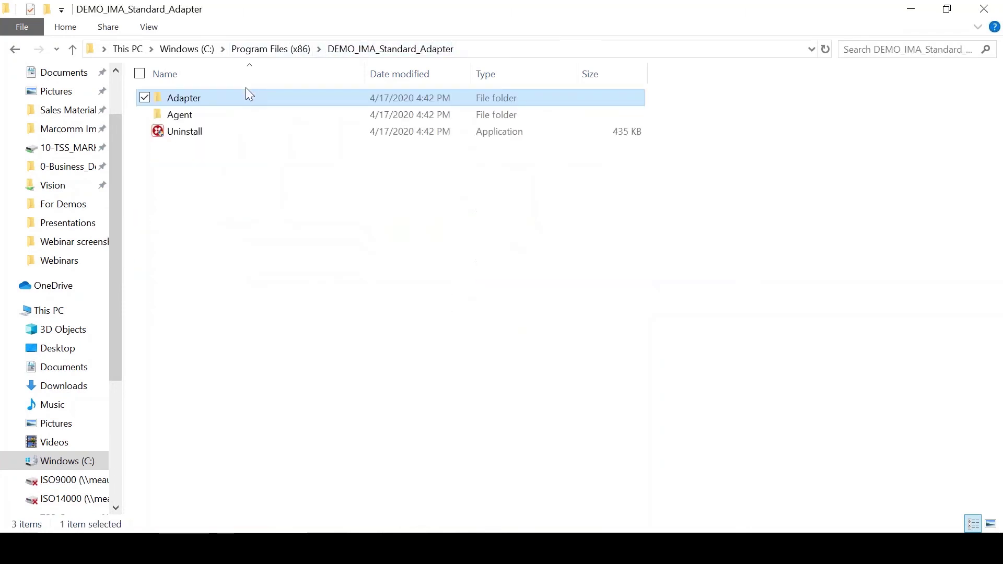
double_click(210, 112)
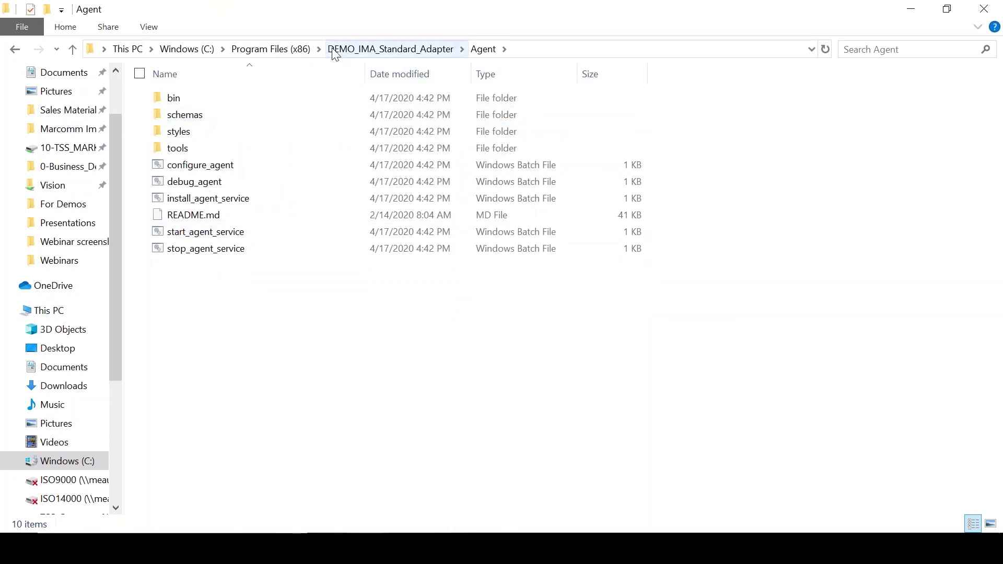
click(345, 50)
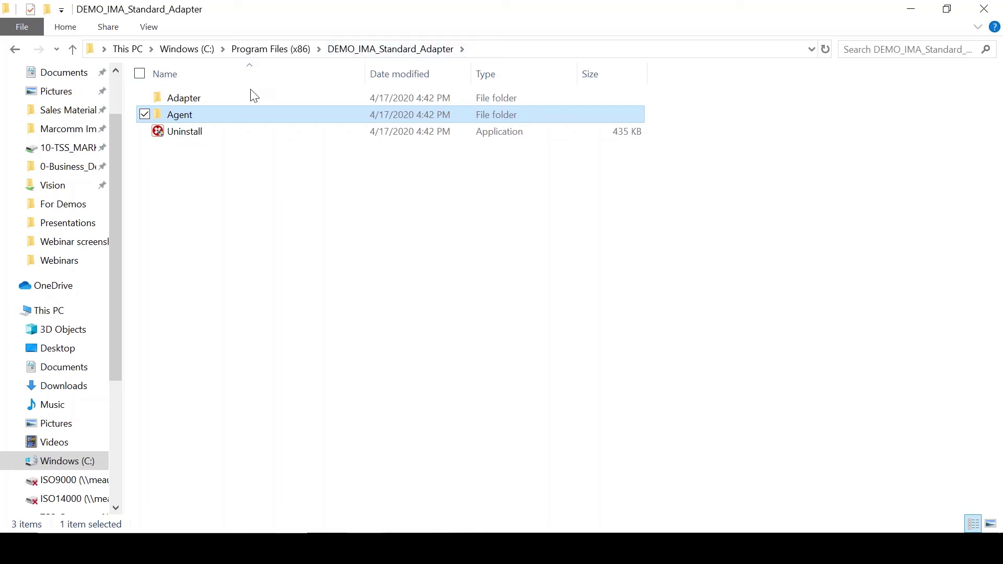
Open the sAdapter_3 log from the Adapter folder, review its connection entries, and close it
double_click(245, 97)
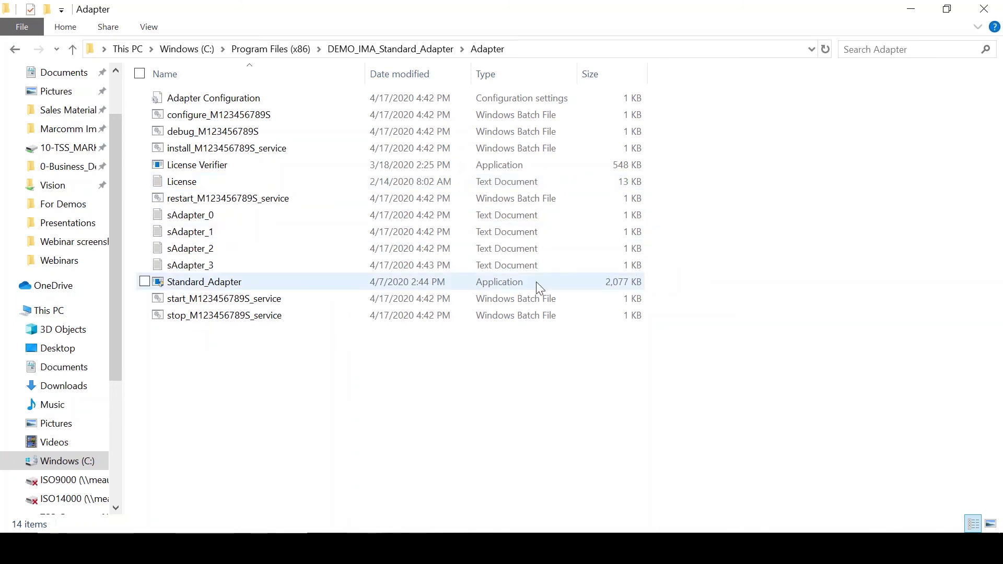
click(512, 265)
key(Return)
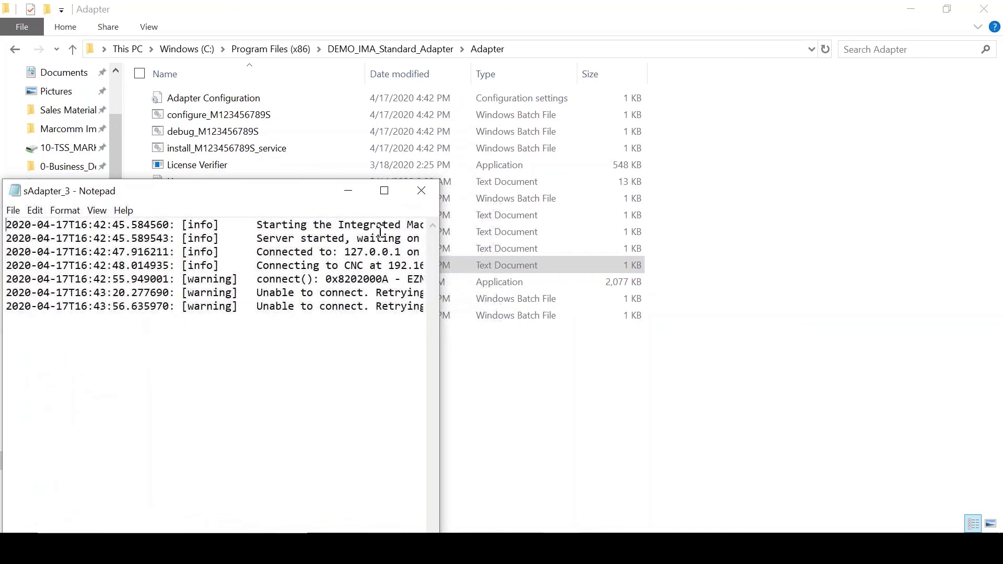
click(415, 189)
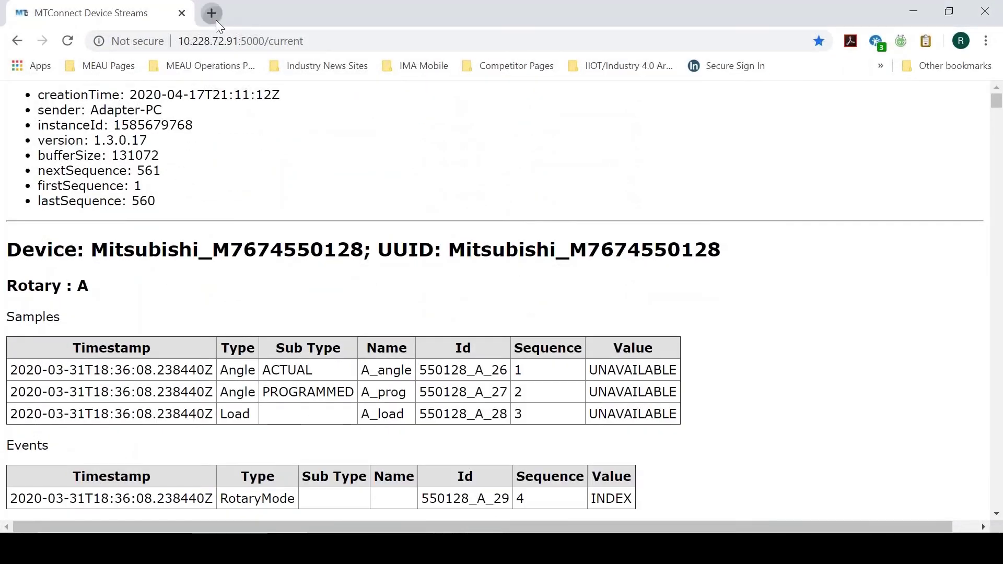
Load the demo agent's current data at localhost:5090/current in a new Chrome tab
click(214, 17)
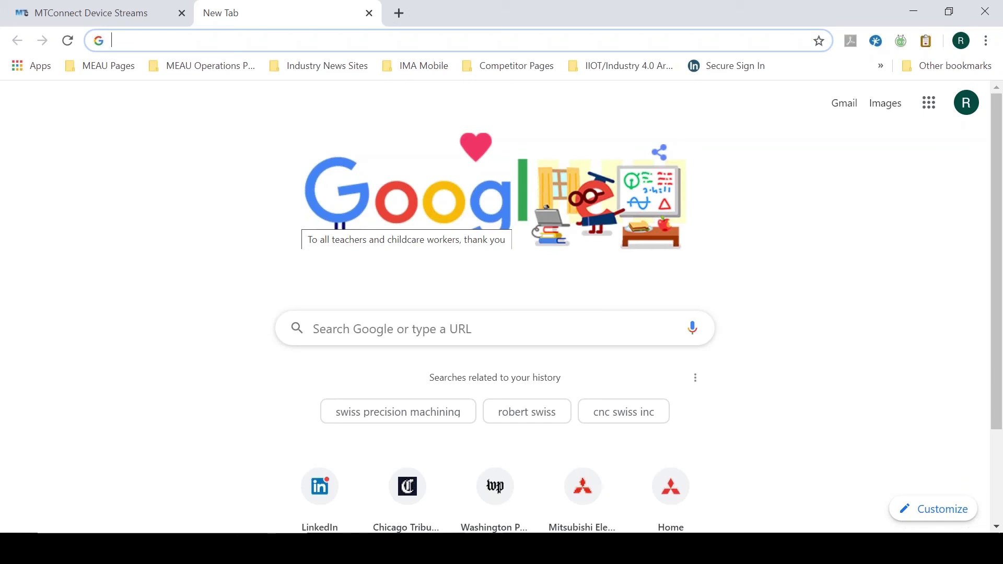
text(lcal)
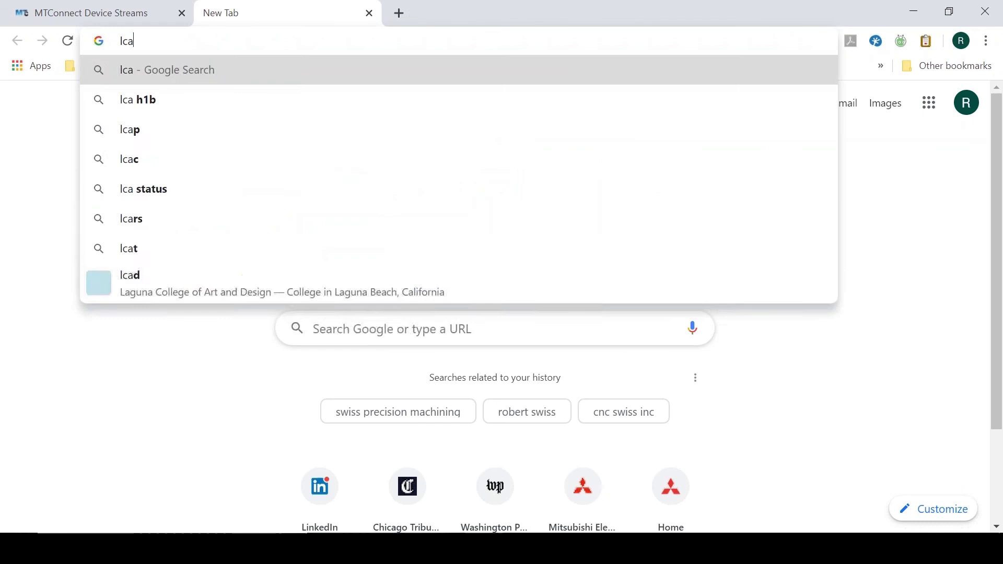
key(BackSpace)
key(BackSpace)
key(BackSpace)
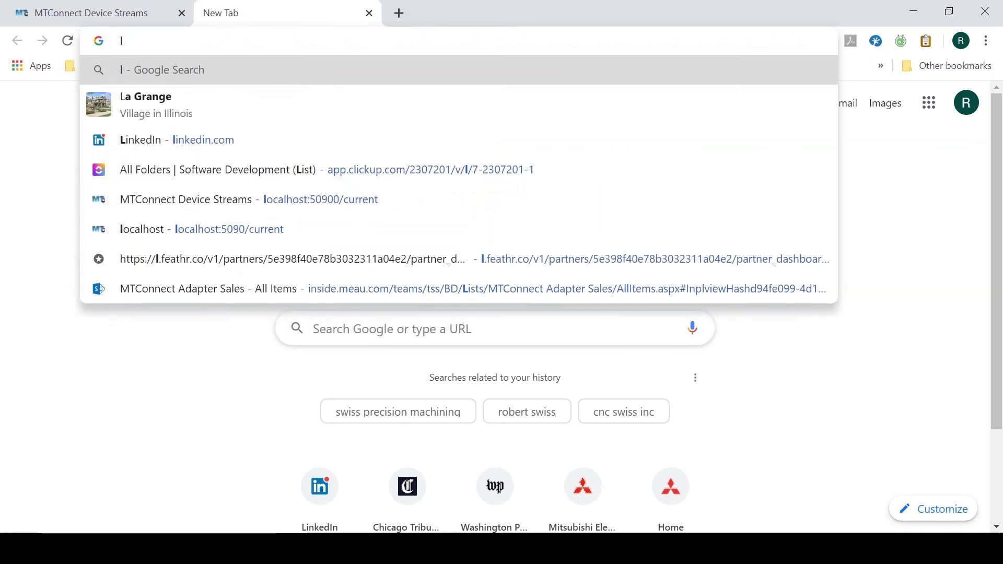
text(ocalho)
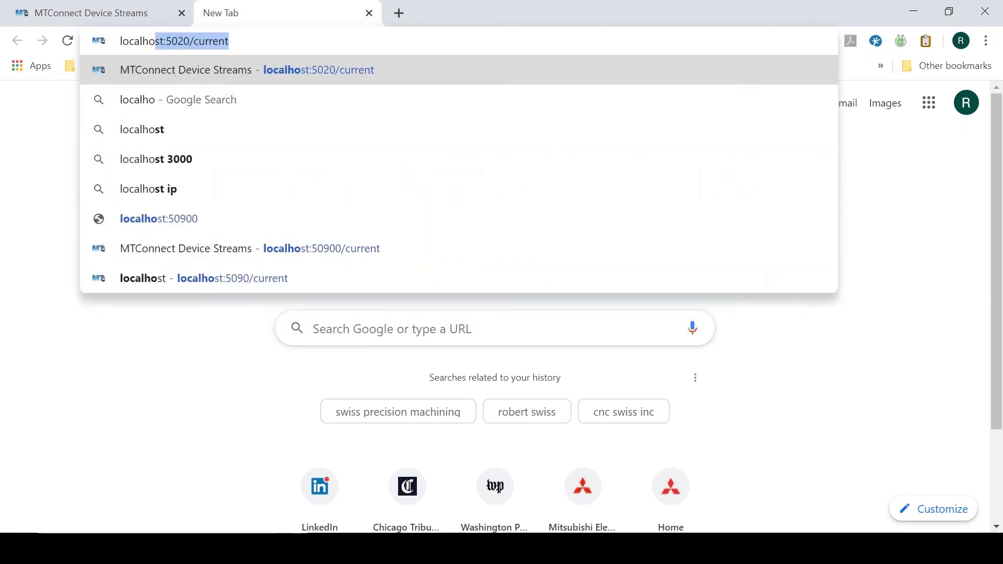
text(st:)
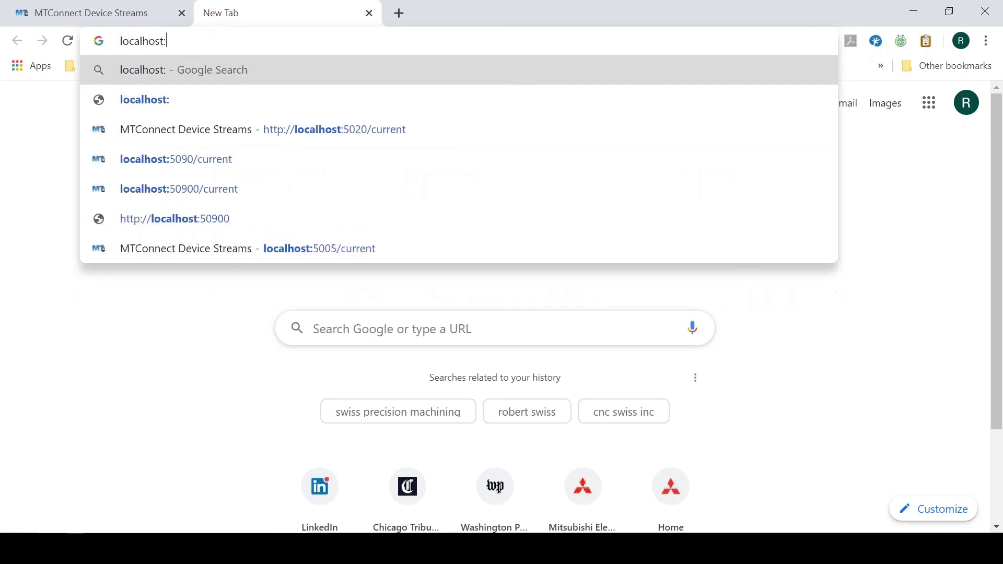
text(50)
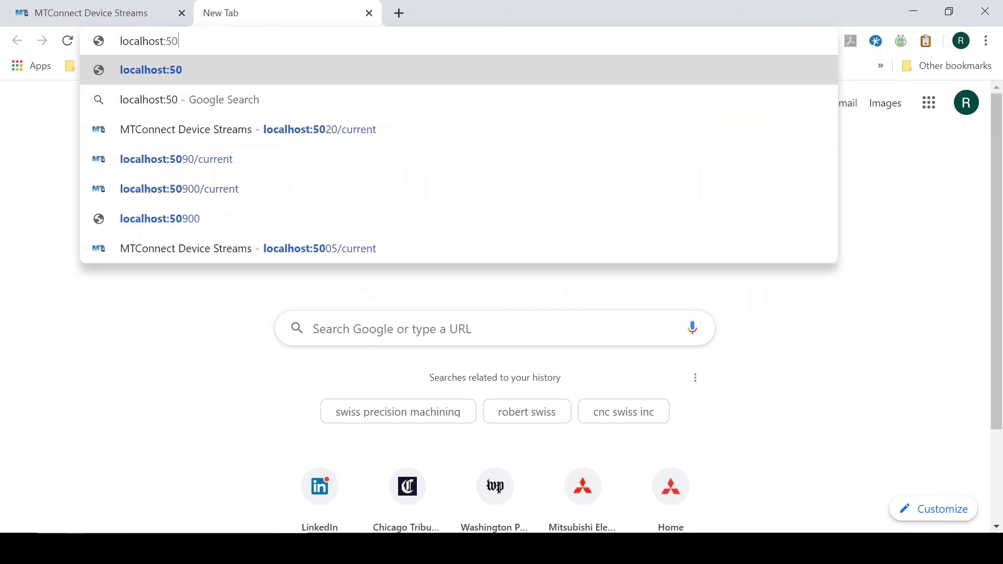
text(90/curren)
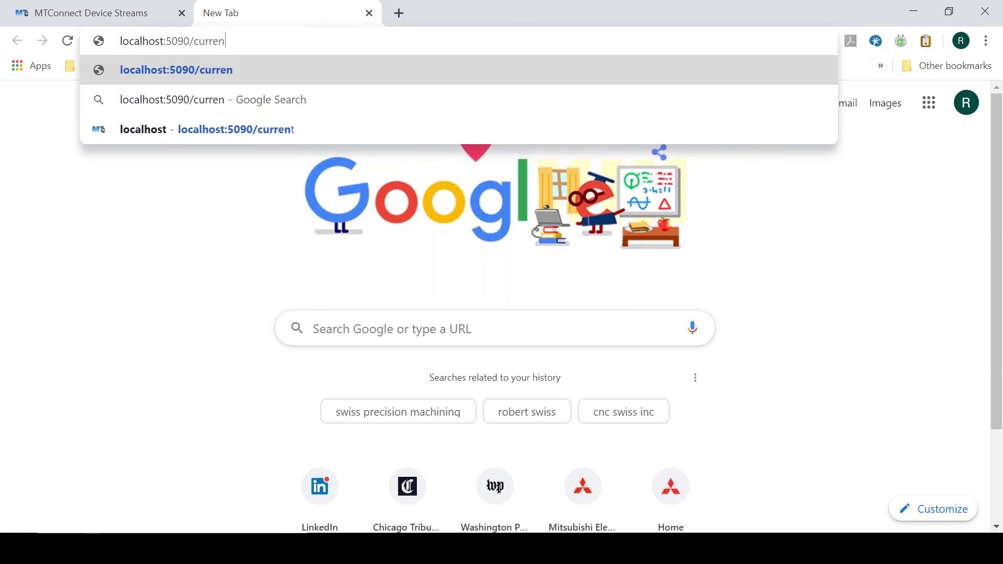
text(t)
key(Return)
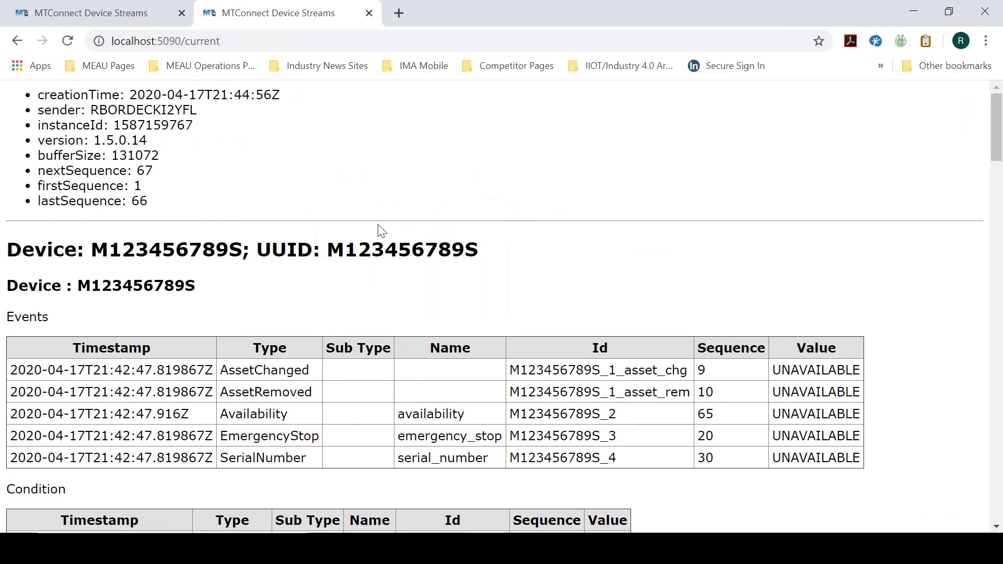
Review the demo agent's device, axis, spindle and path tables, checking the value reported for each data item
scroll(447, 269, down, 10)
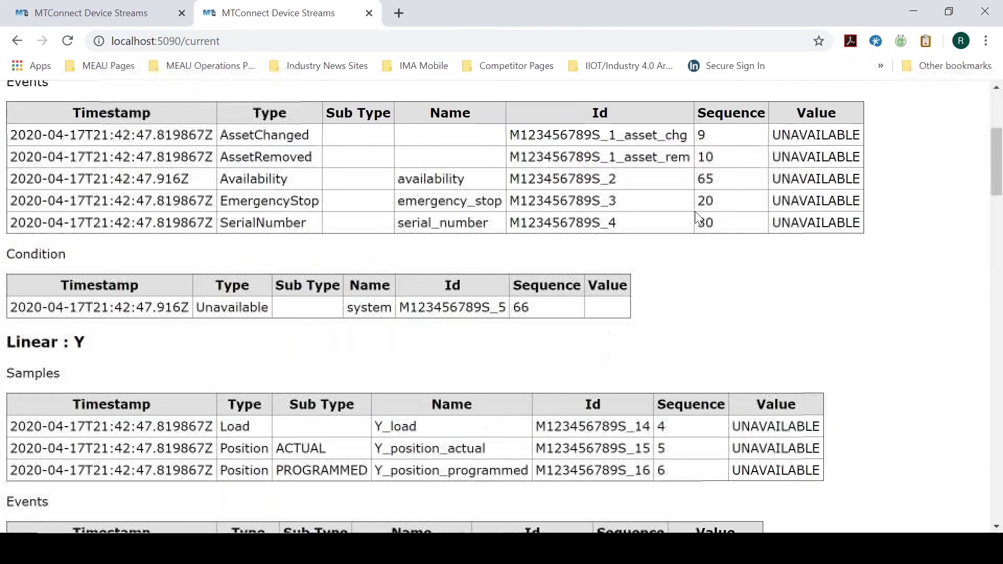
scroll(452, 279, down, 15)
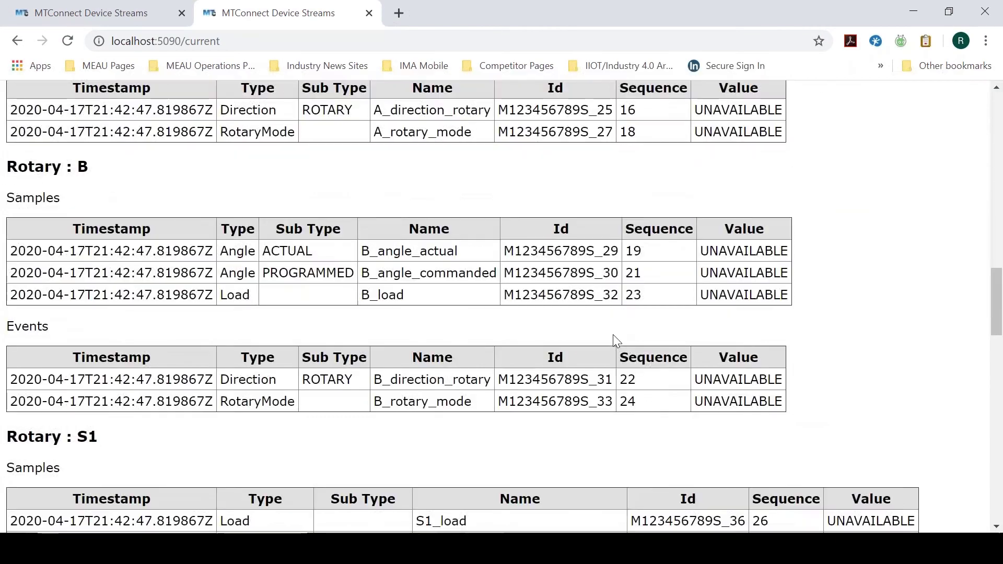
scroll(479, 373, up, 6)
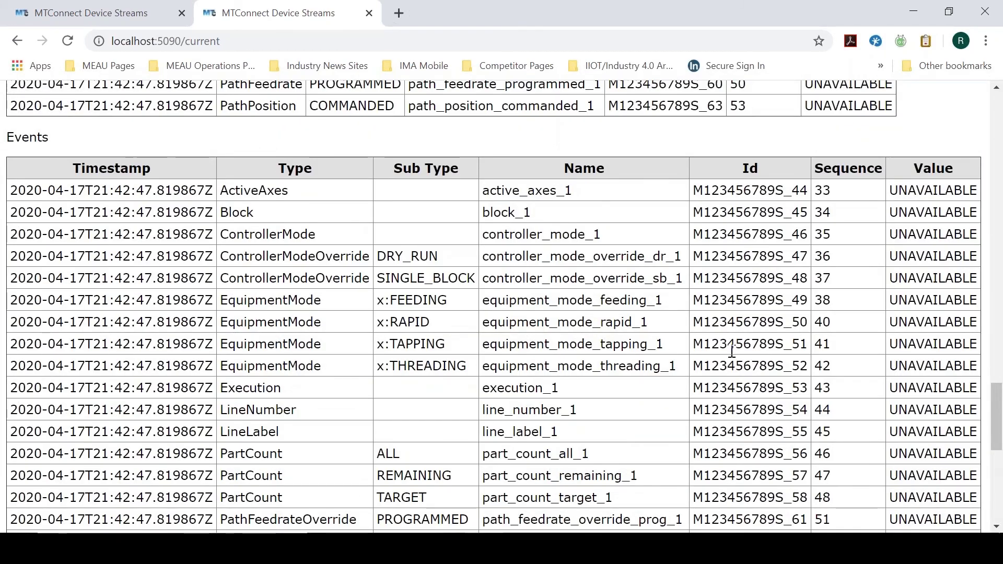
scroll(549, 363, up, 1)
scroll(548, 363, up, 15)
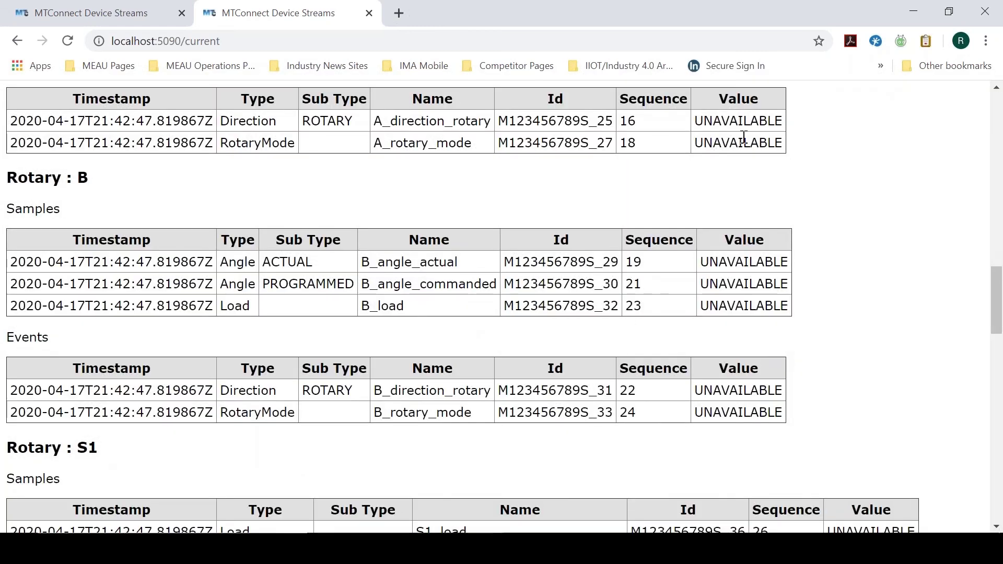
scroll(695, 378, up, 15)
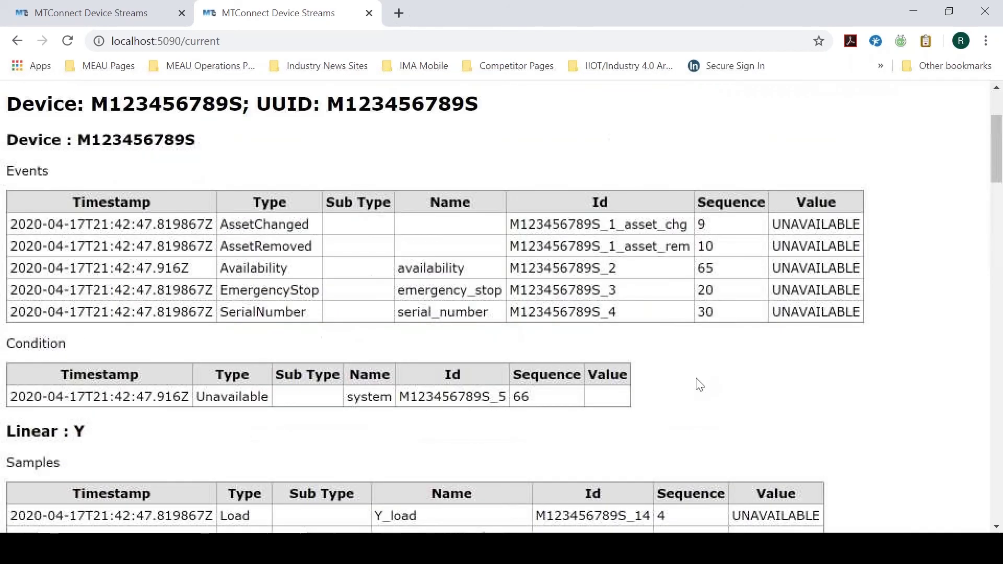
Switch to the agent page at 10.228.72.91:5000/current and examine its device, rotary axis and path event values
click(125, 27)
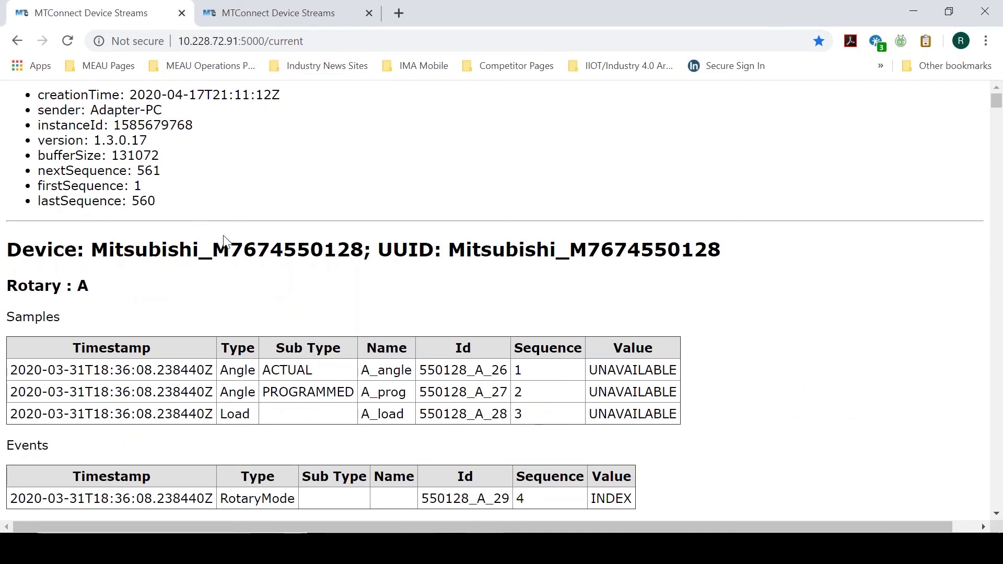
scroll(503, 318, down, 5)
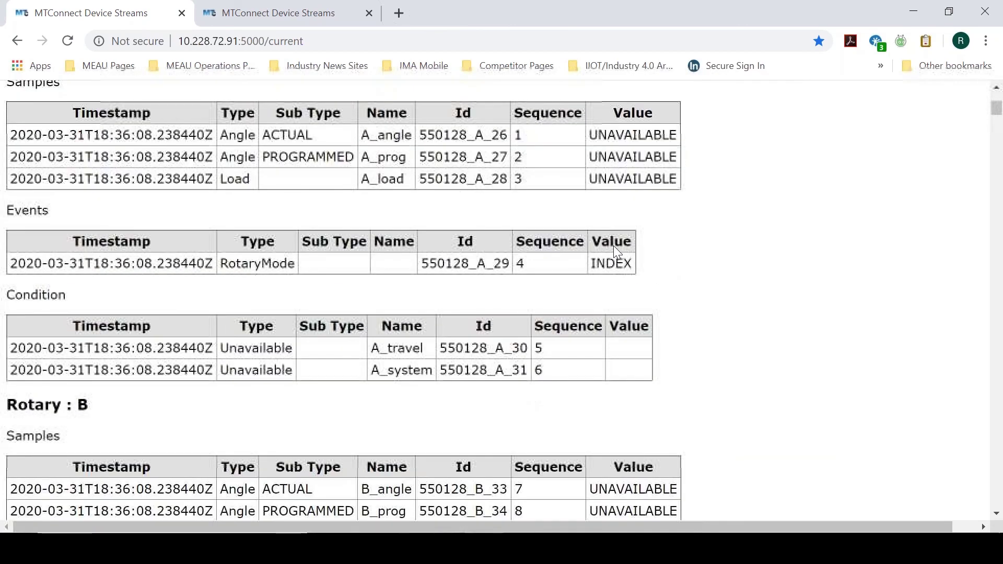
scroll(613, 245, up, 2)
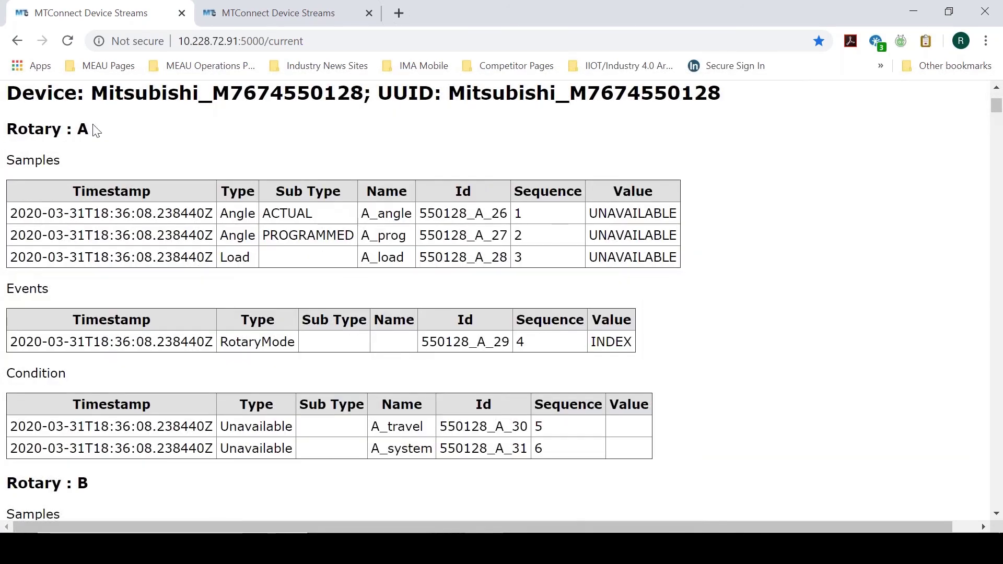
scroll(512, 217, down, 13)
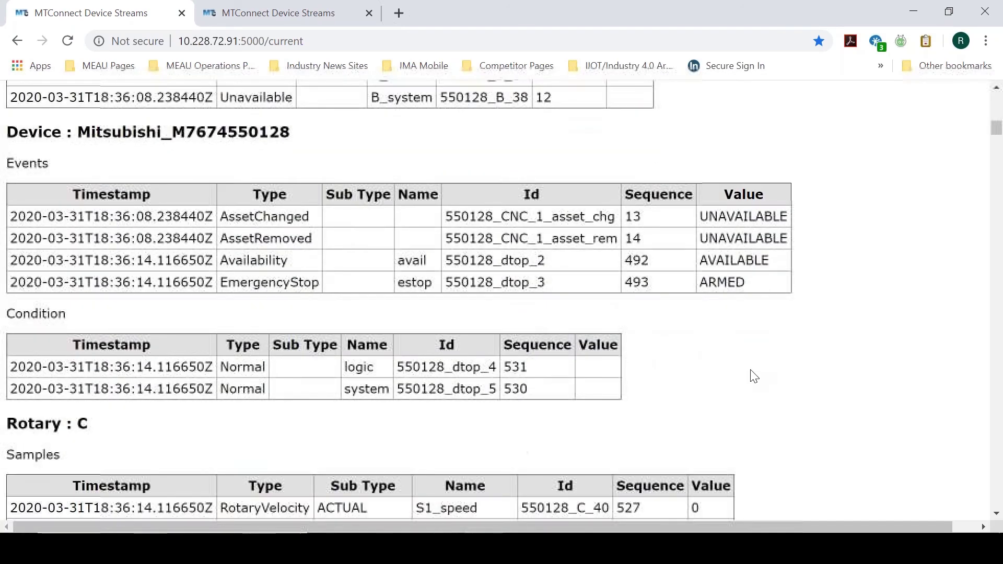
scroll(753, 376, down, 2)
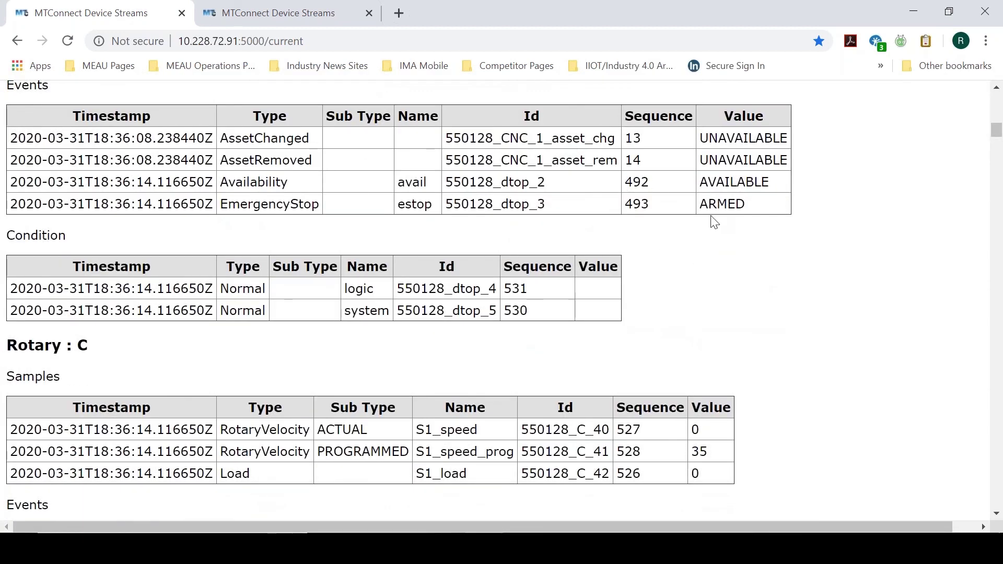
scroll(742, 269, down, 4)
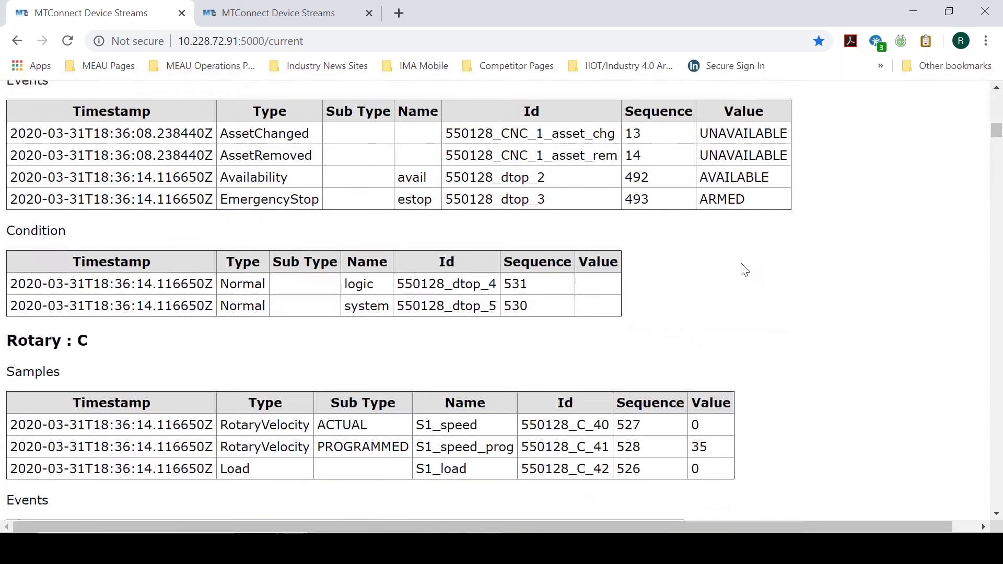
scroll(394, 209, down, 1)
scroll(394, 209, up, 1)
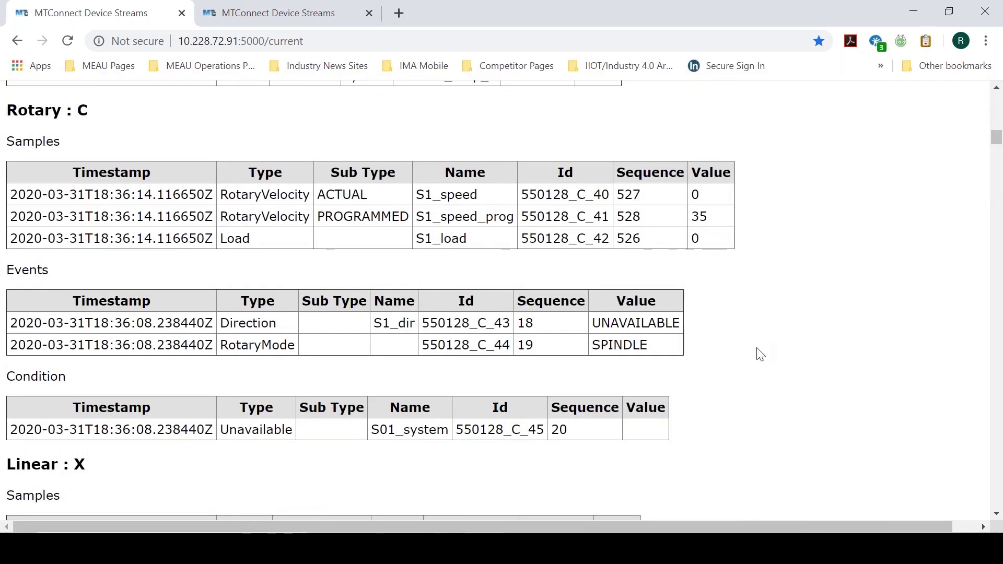
scroll(757, 352, down, 5)
scroll(760, 354, down, 16)
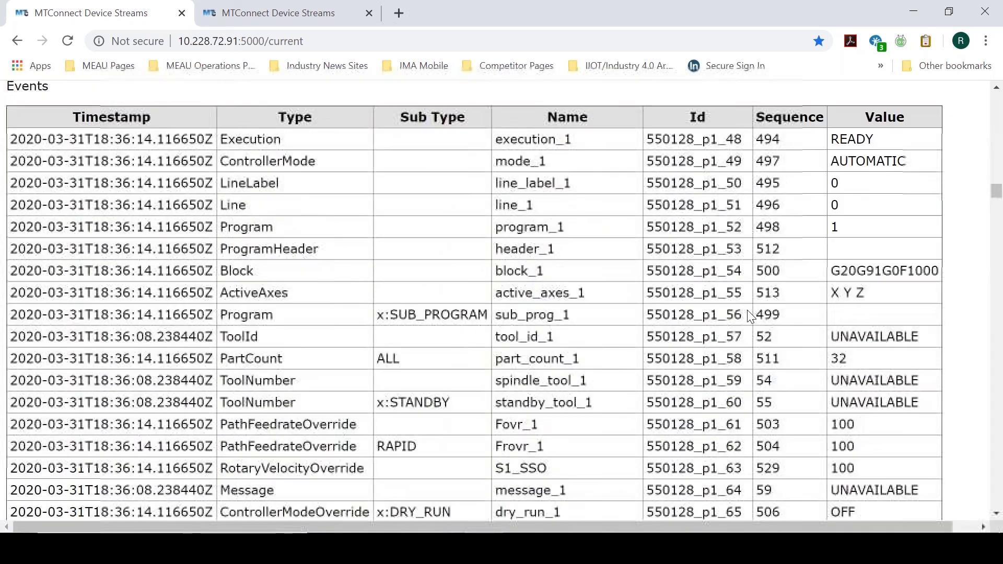
Examine the path events, conditions and remaining Mitsubishi device tables on the 10.228.72.91:5000/current page, including the rotary axes
scroll(750, 315, up, 1)
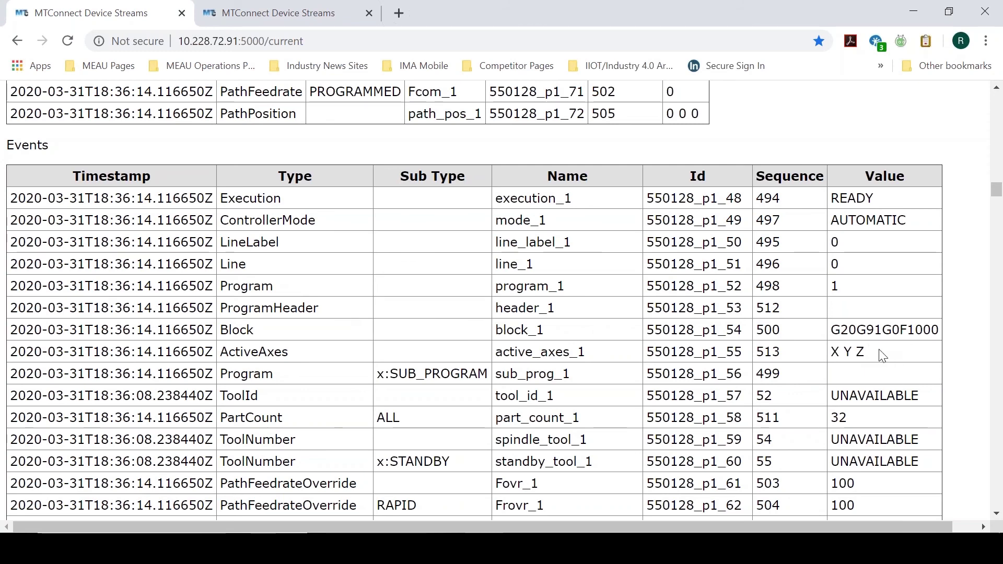
scroll(782, 293, down, 12)
scroll(782, 293, up, 4)
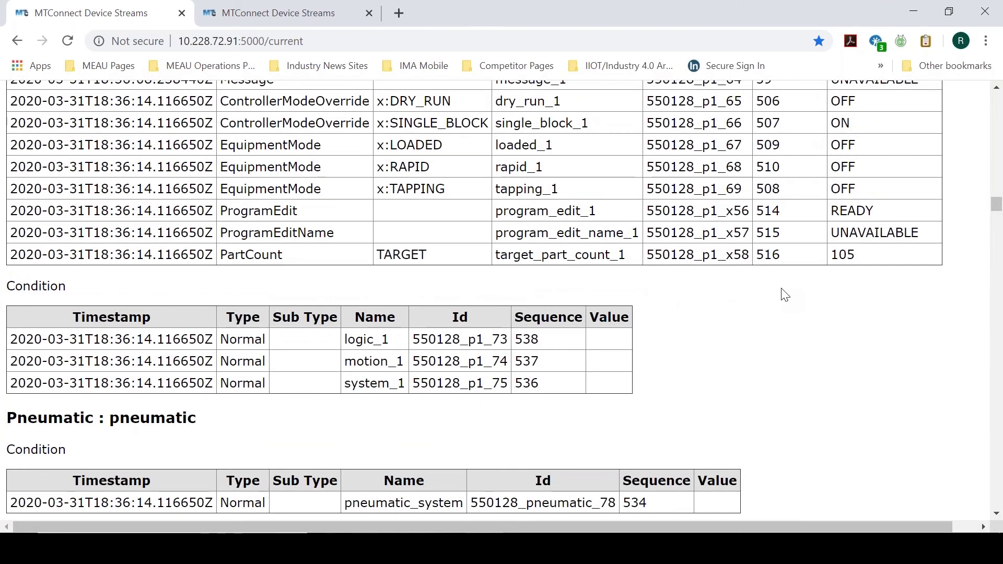
scroll(785, 295, down, 15)
scroll(784, 295, down, 20)
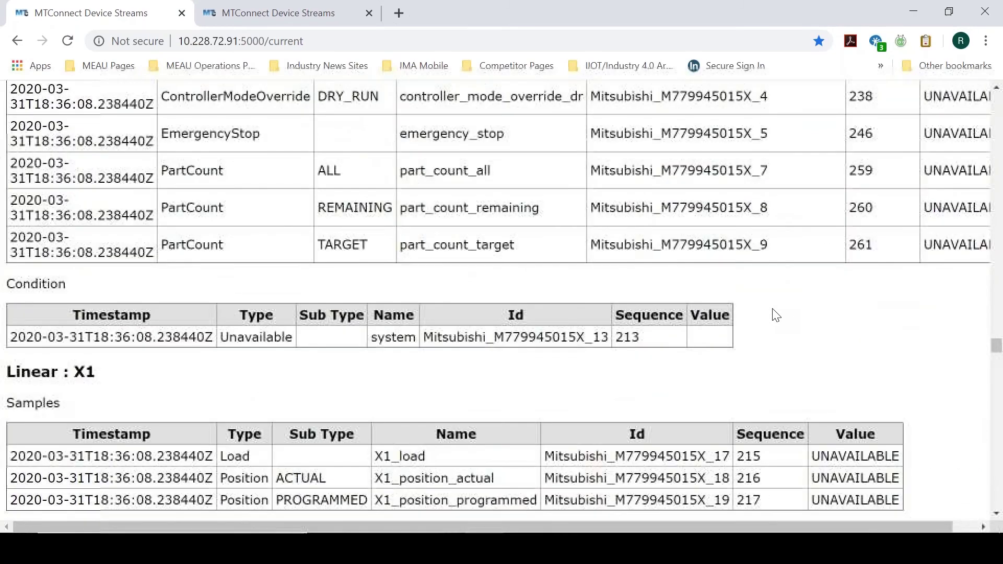
scroll(772, 305, up, 15)
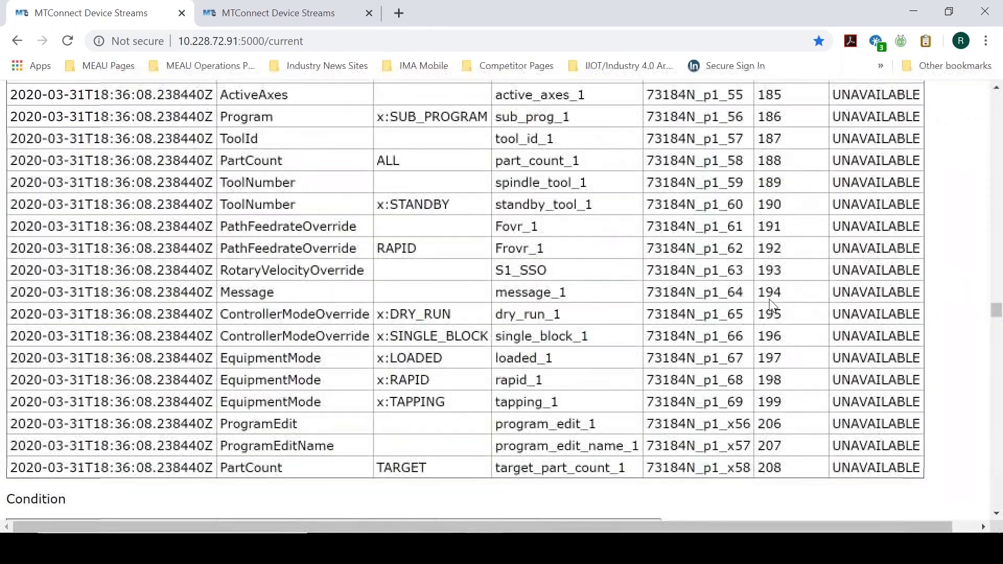
scroll(770, 300, up, 20)
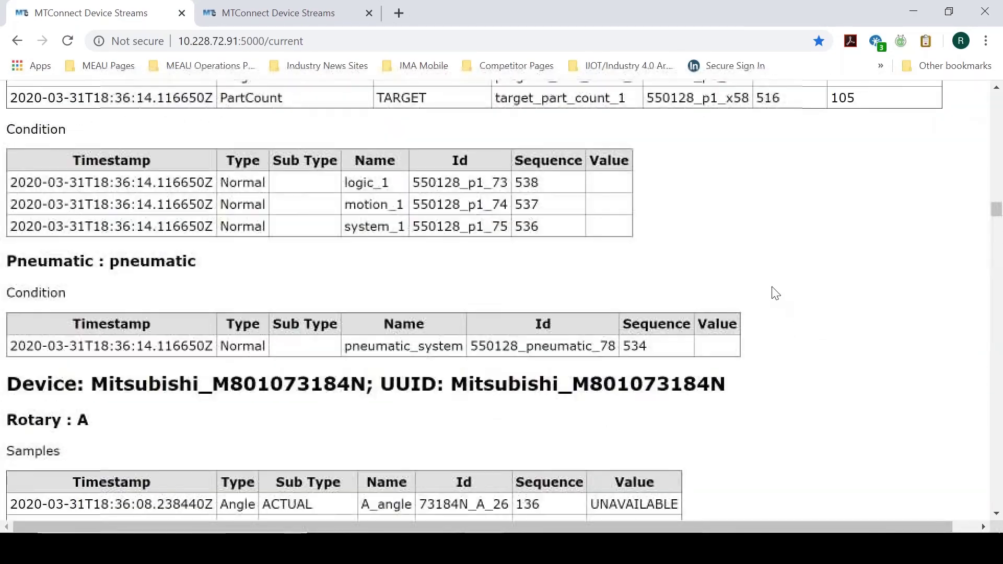
scroll(774, 292, down, 10)
scroll(772, 290, up, 8)
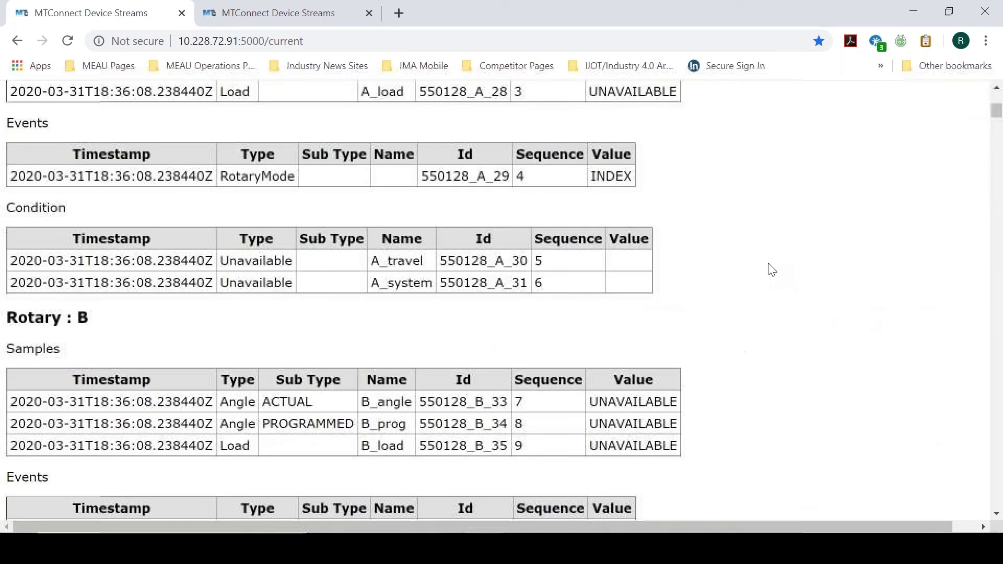
scroll(771, 269, up, 6)
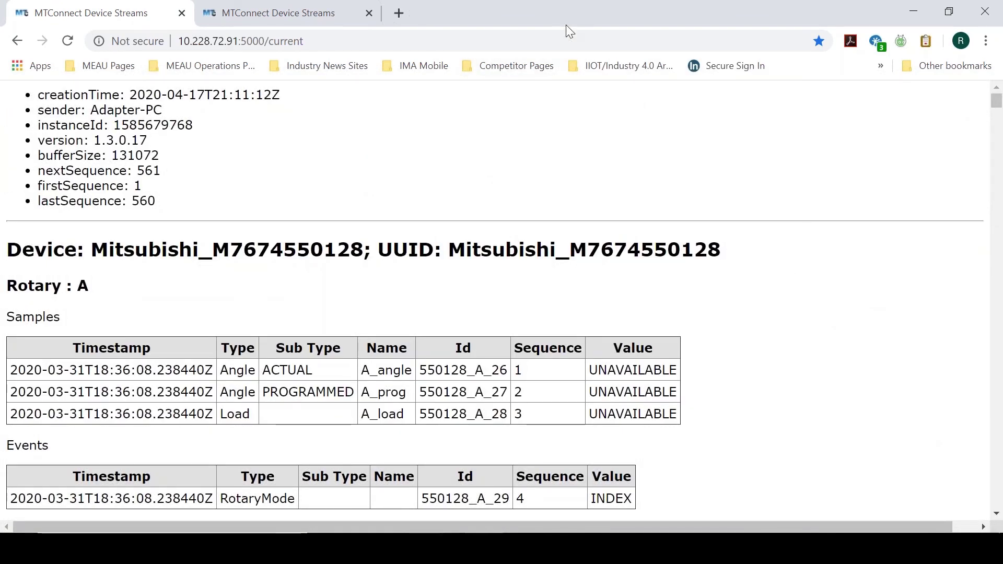
Recheck the linear axis values on the demo agent's localhost:5090/current page, and switch to the IMA Desktop machine list
click(282, 13)
scroll(461, 402, down, 7)
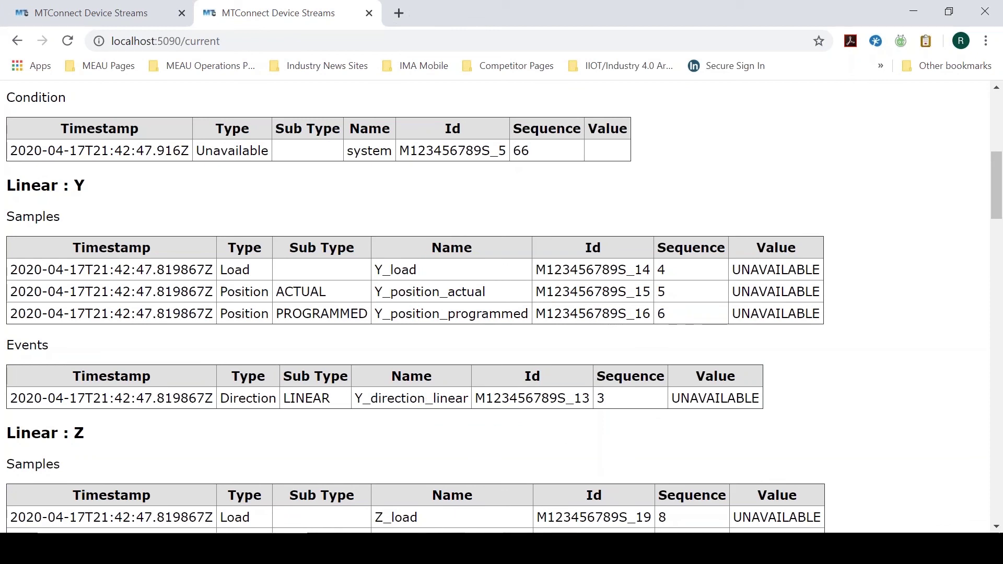
mouse_move(523, 549)
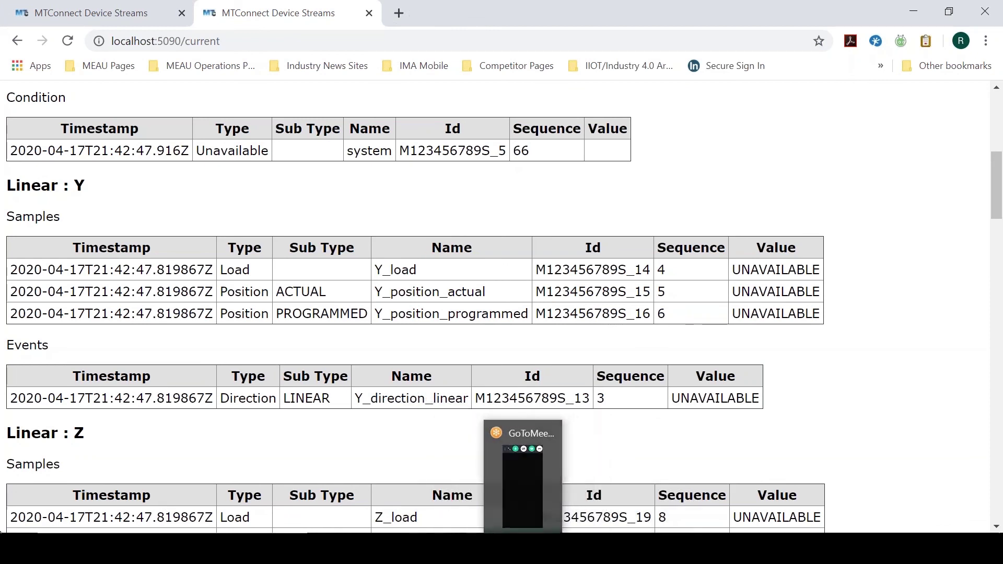
click(735, 548)
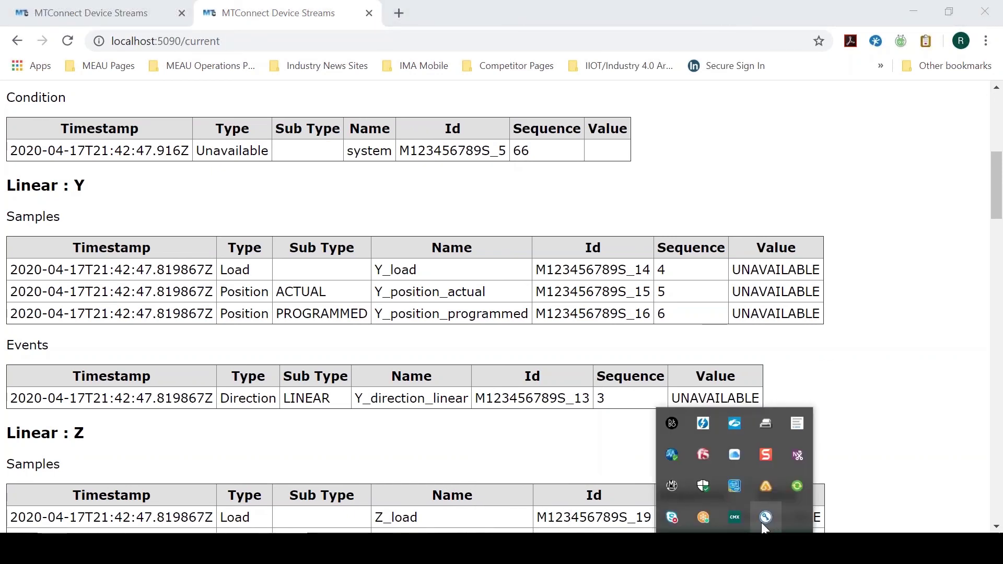
click(671, 485)
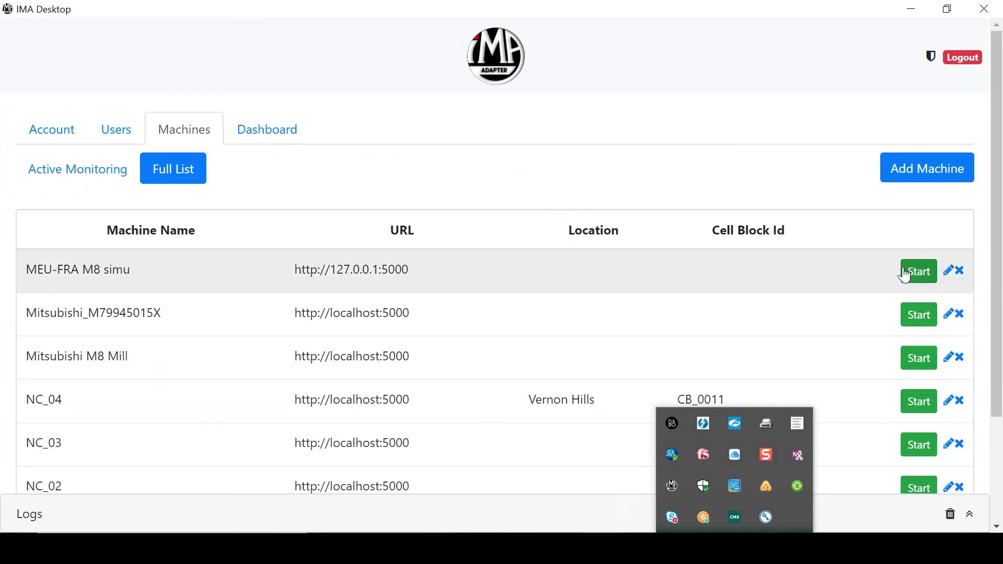
click(857, 476)
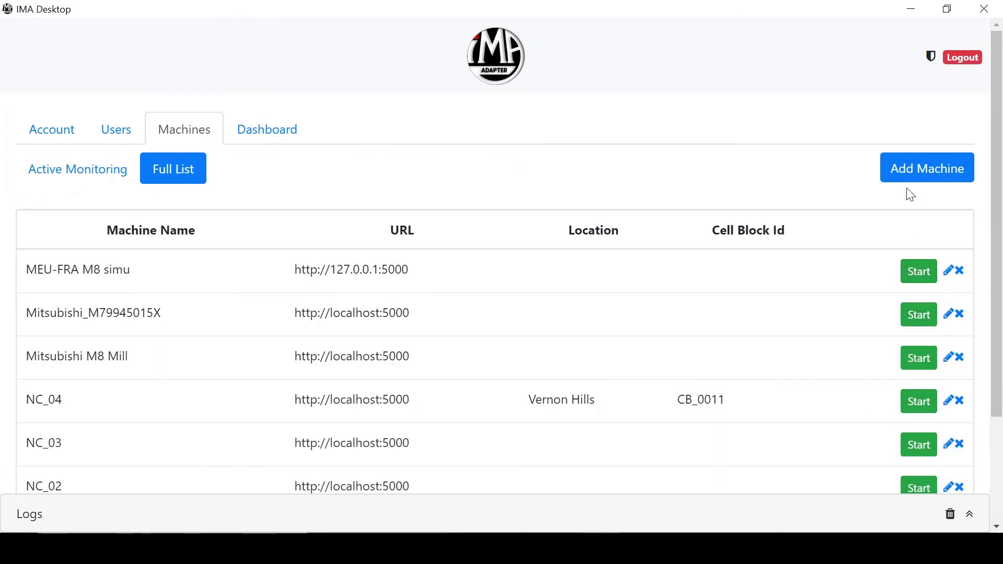
click(908, 187)
click(391, 140)
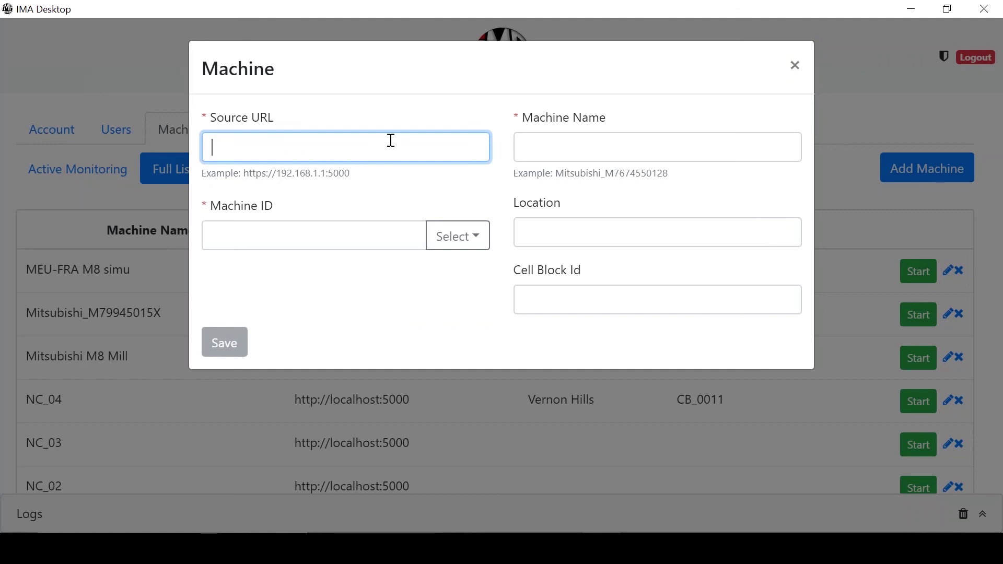
text(localhost)
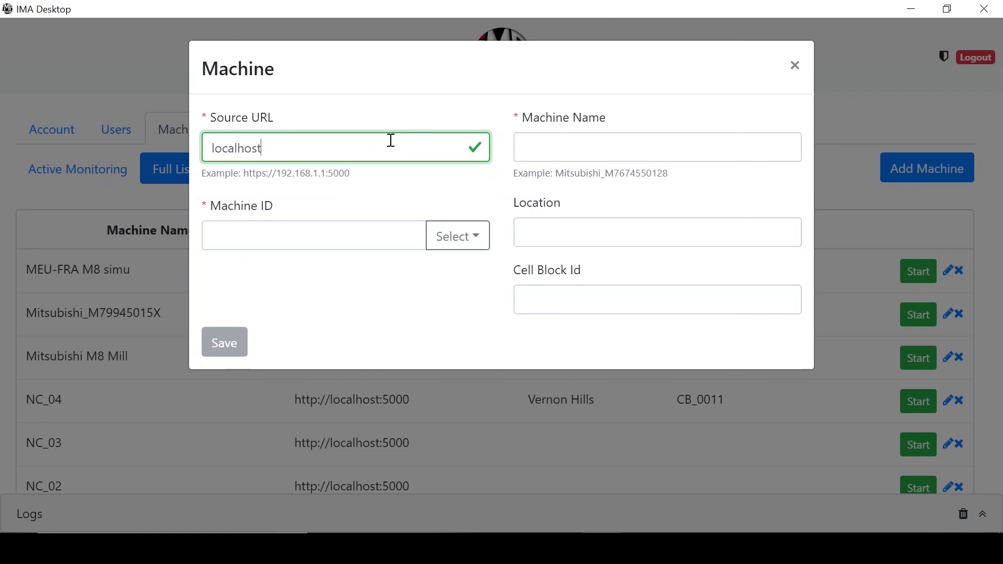
text(:5009)
text(90)
click(397, 190)
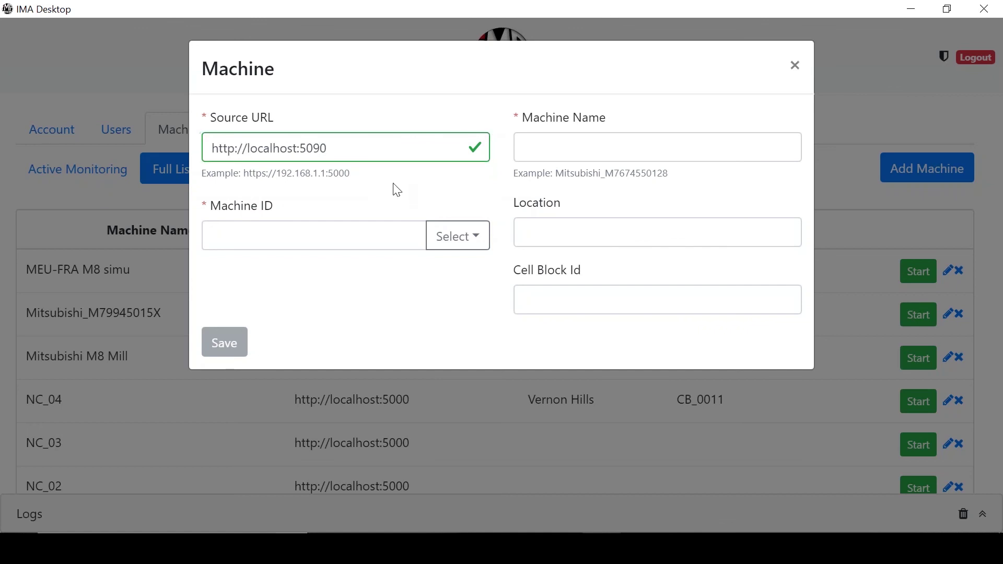
Choose M123456789S as the machine ID, name the machine Demo, and save the entry
click(457, 236)
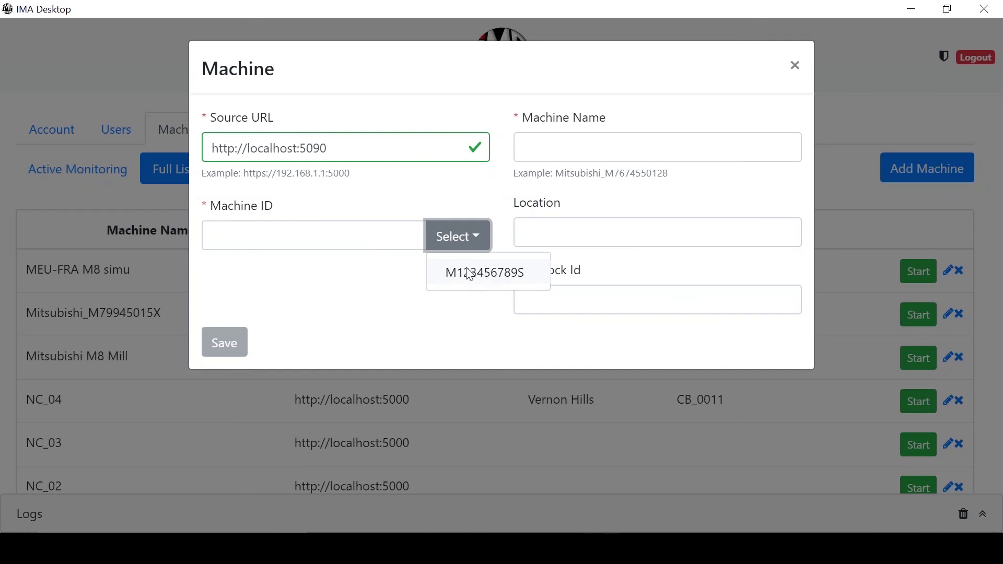
click(495, 284)
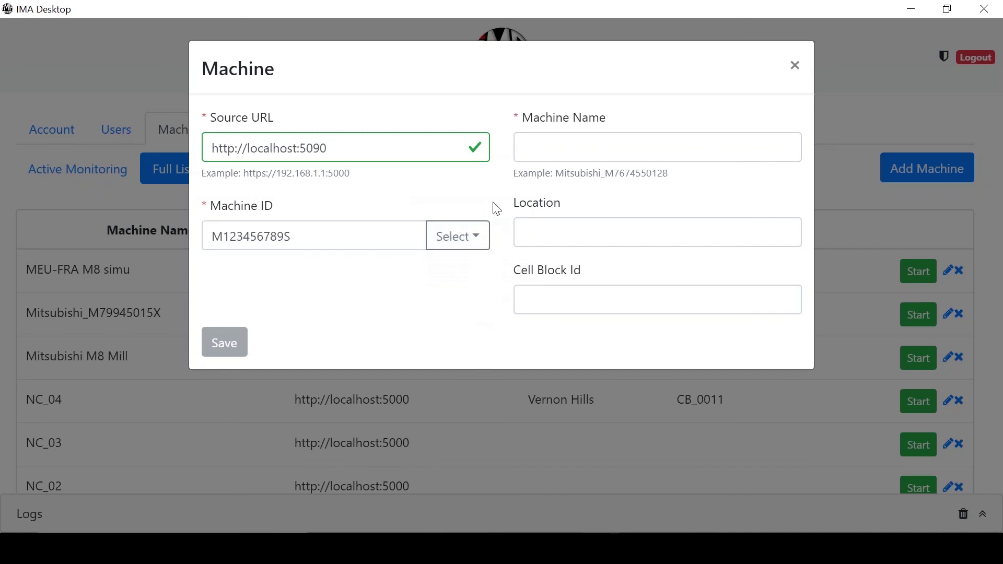
click(606, 161)
text(Demo)
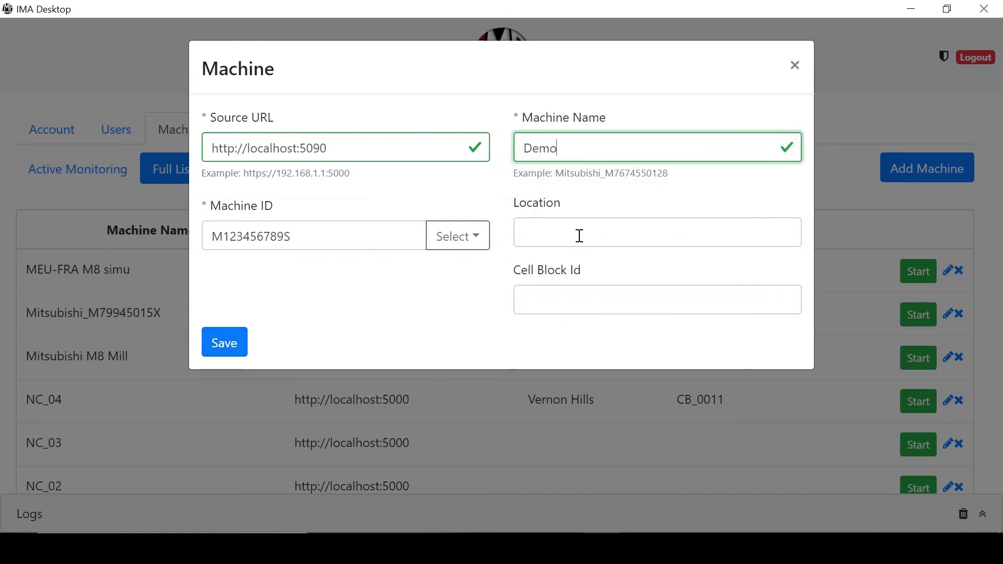
click(228, 343)
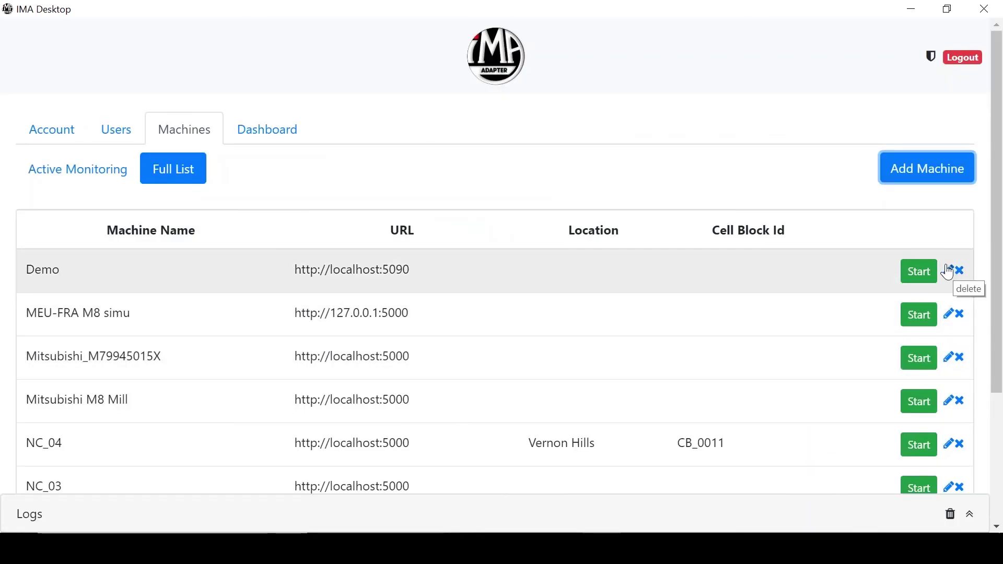
click(949, 271)
click(802, 77)
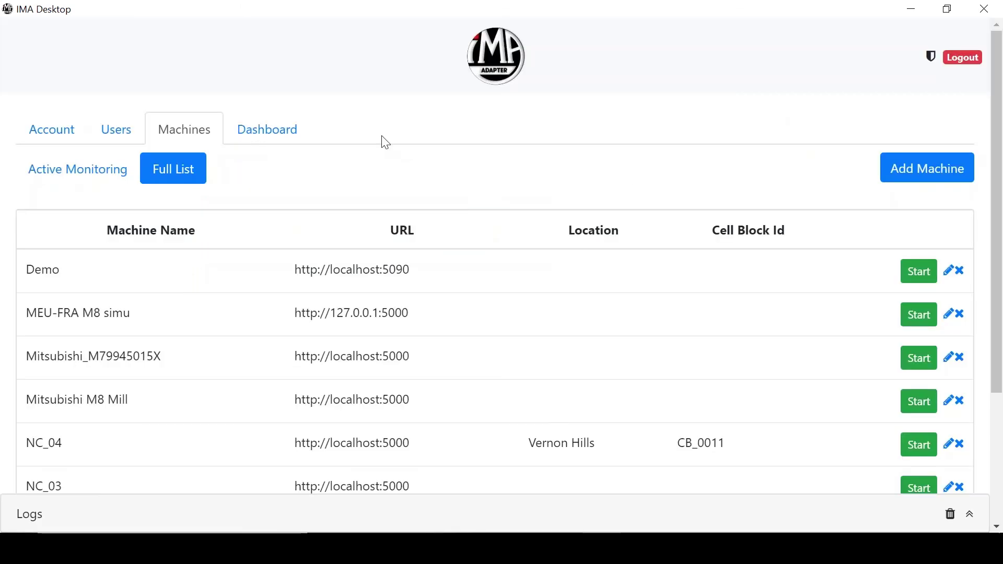
Include the Demo machine in the dashboard selection and open the Dashboard View
click(266, 127)
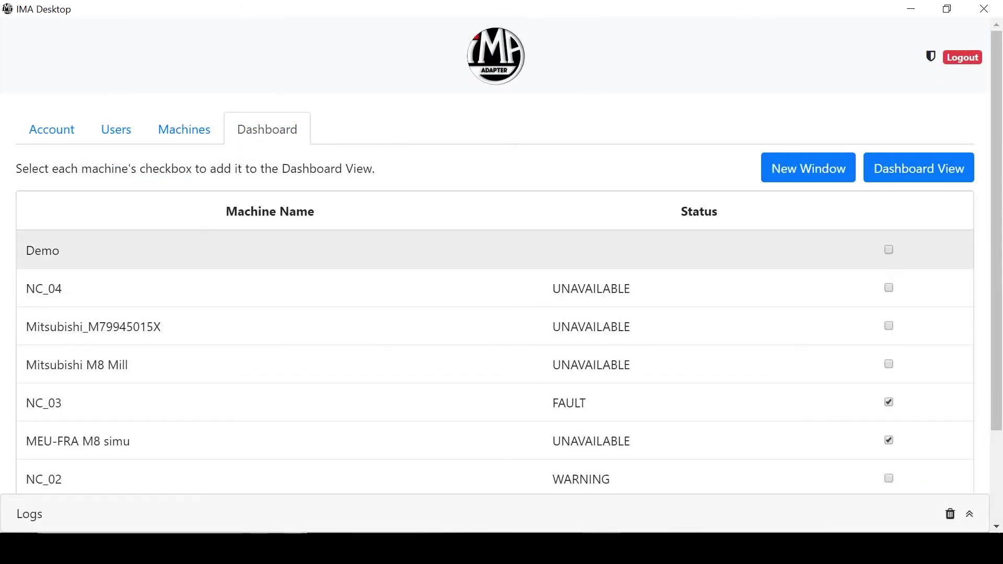
click(888, 249)
click(891, 175)
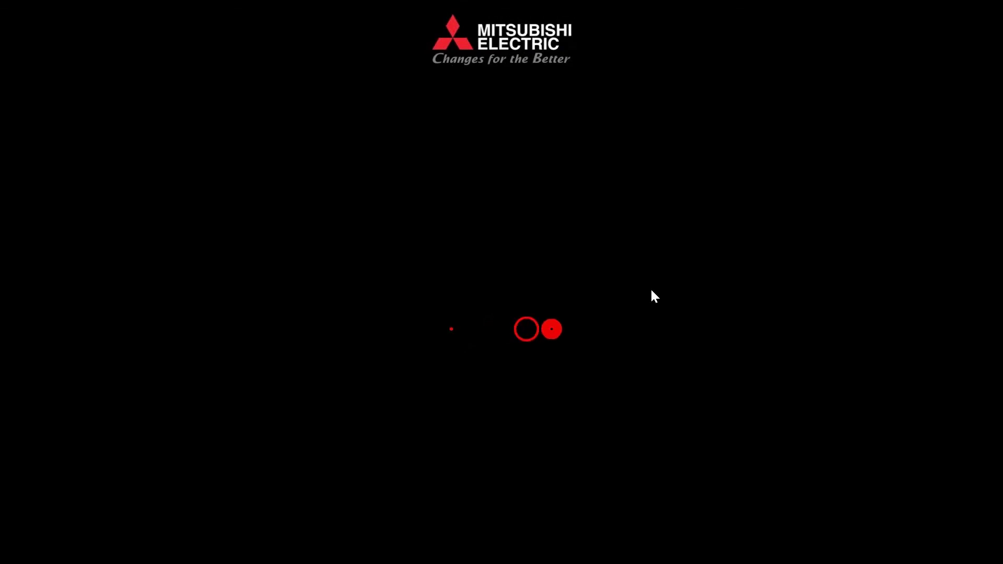